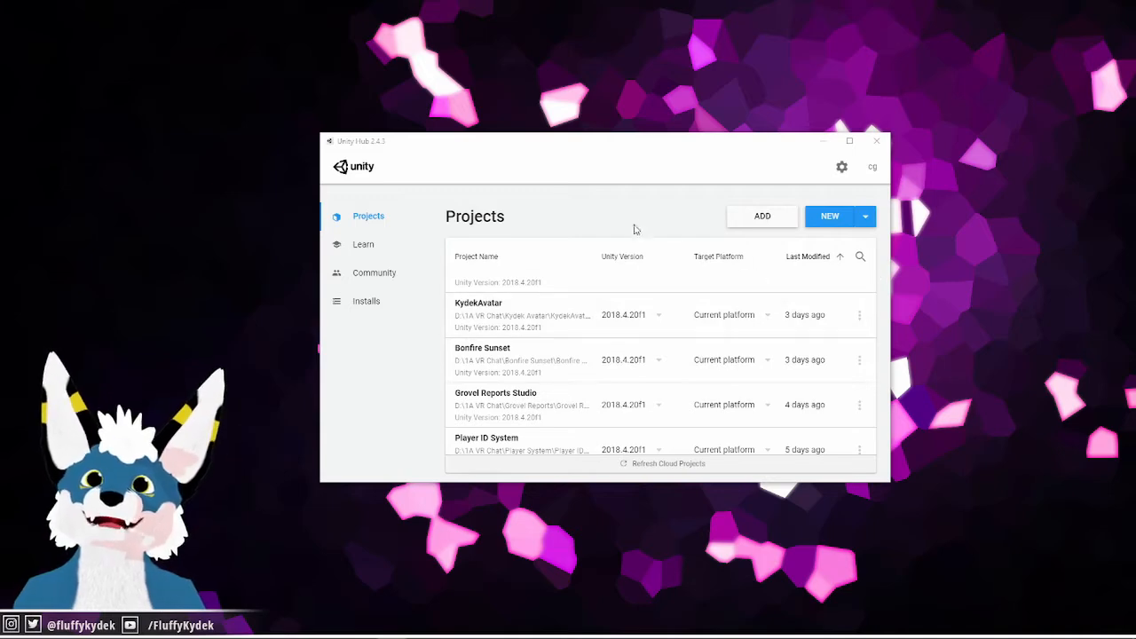
- Start a new project using Unity version 2018.4.20f1 and review the available templates, keeping 3D
left_click_drag(578, 144, 587, 137)
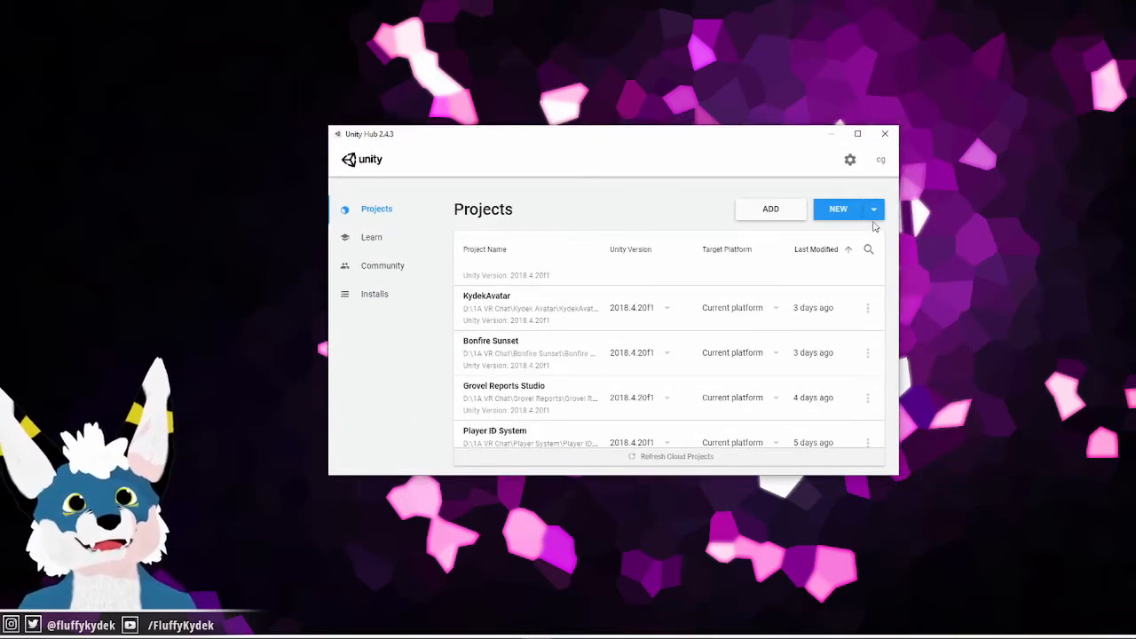
left_click_drag(544, 144, 516, 188)
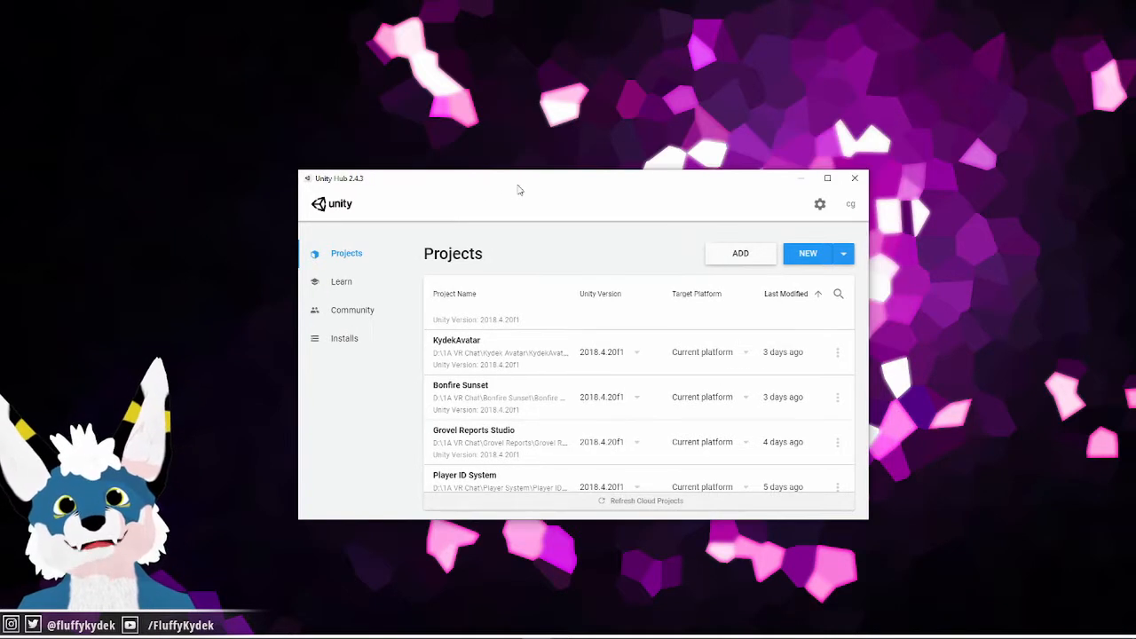
left_click(846, 256)
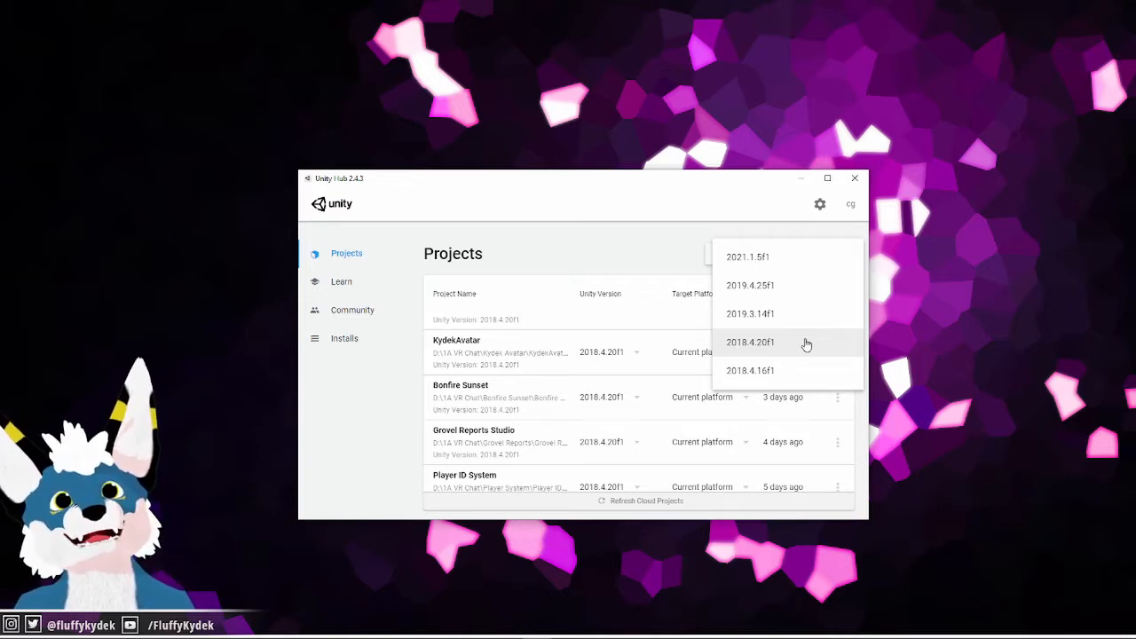
left_click(805, 344)
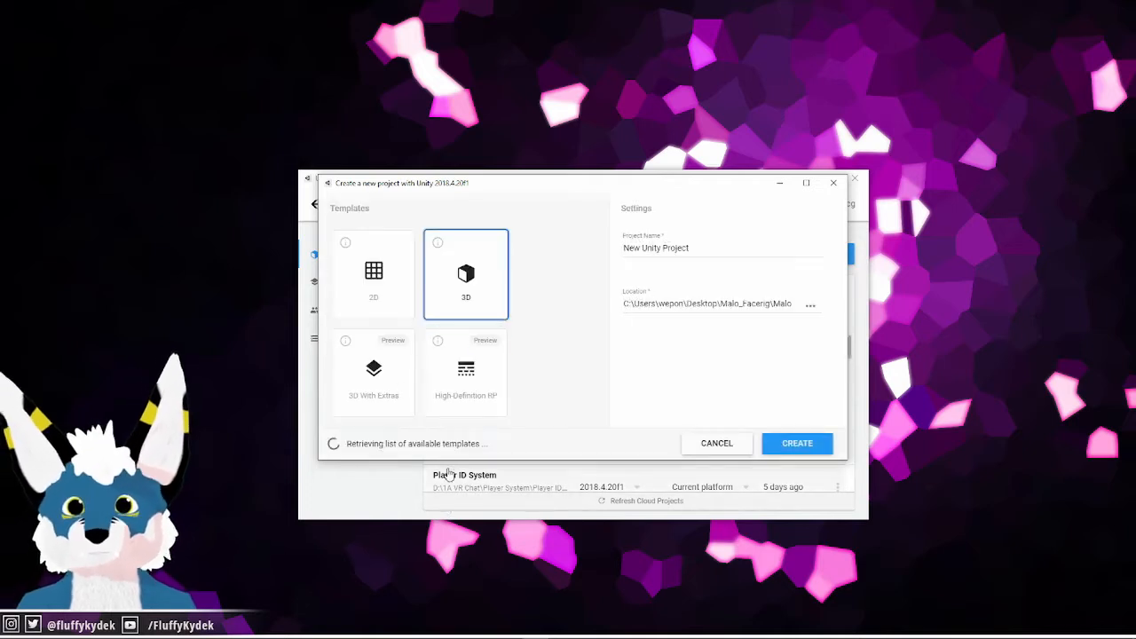
scroll(439, 317, "down", 3)
scroll(455, 260, "up", 3)
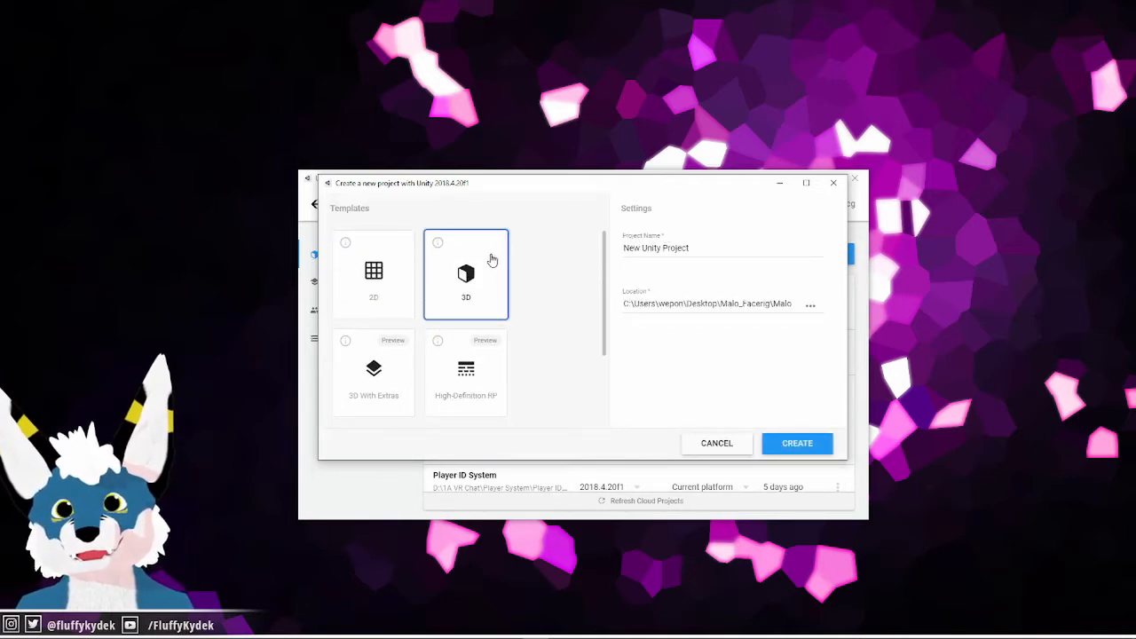
- Name the new project "Tutorial World"
left_click(703, 248)
left_click_drag(703, 249, 579, 236)
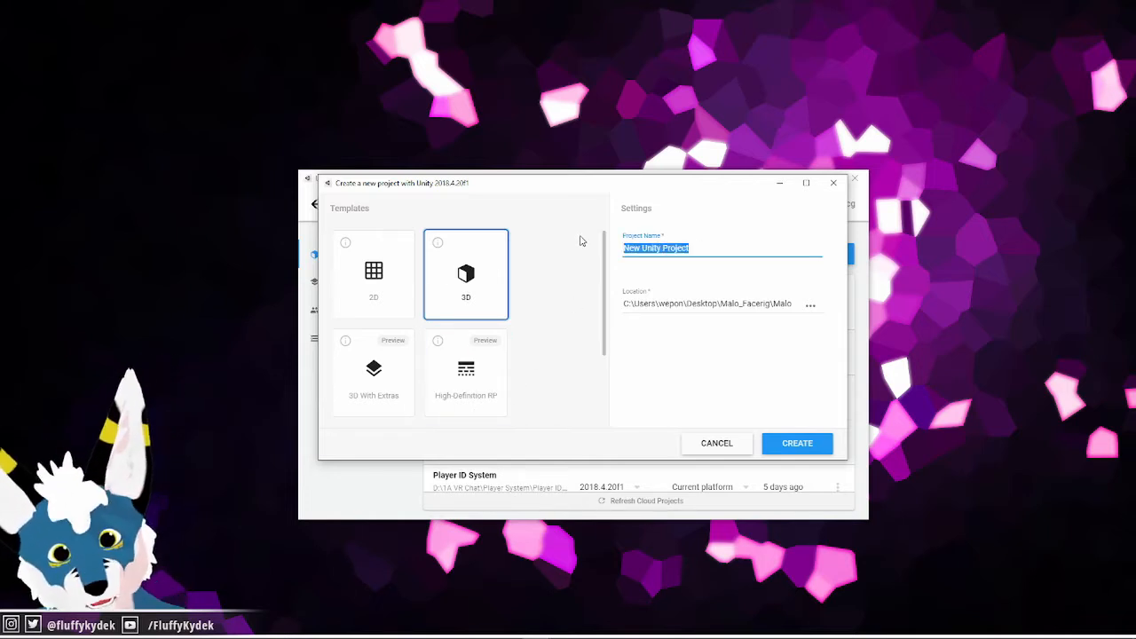
key("BackSpace")
type("Tutori")
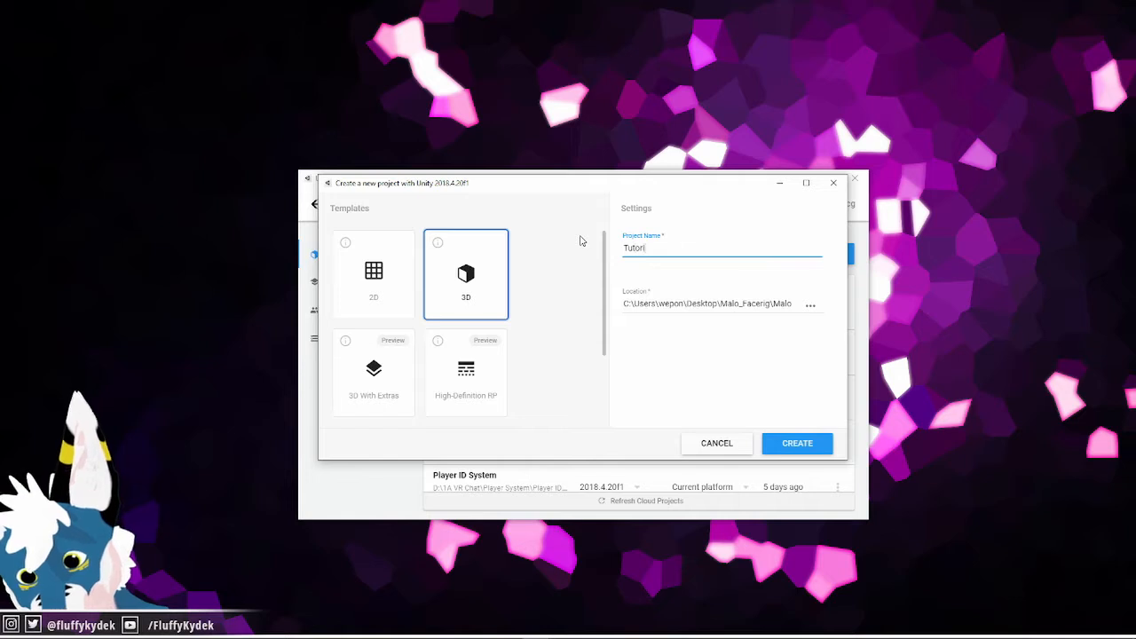
type("al World")
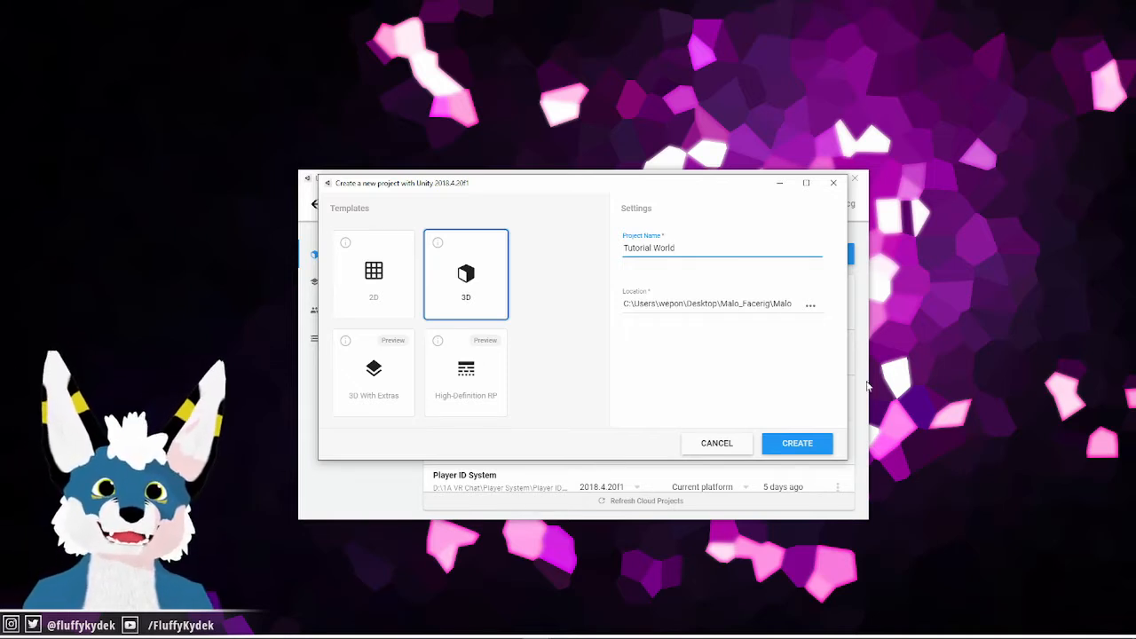
- Browse for the project location and create a folder named "Tutorial World" inside 1A VR Chat on drive D
left_click(810, 305)
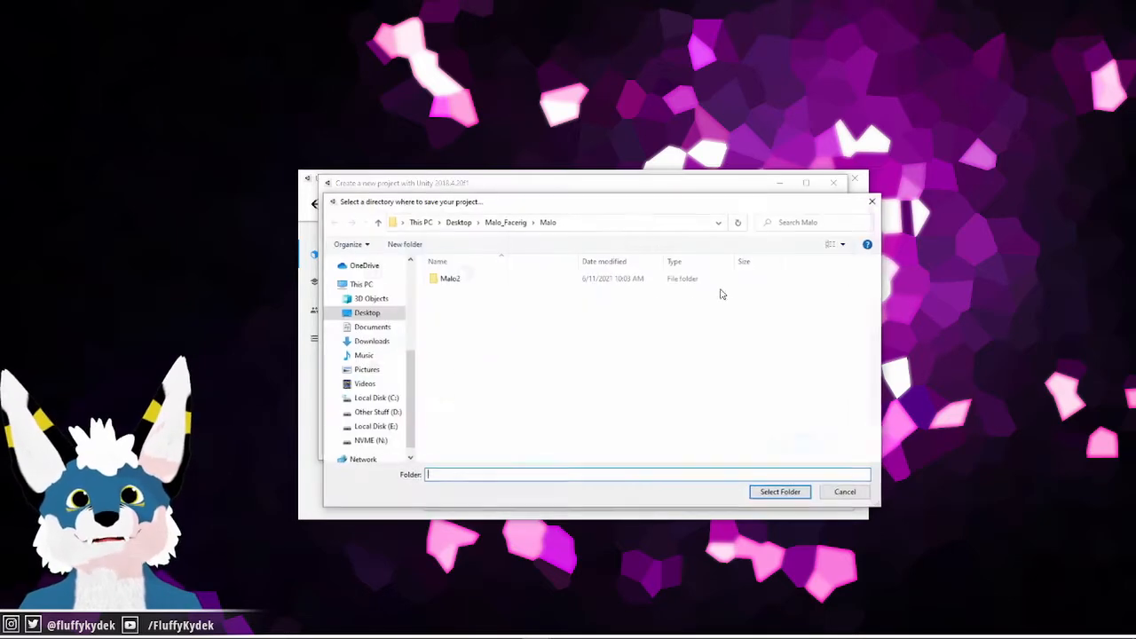
left_click(374, 411)
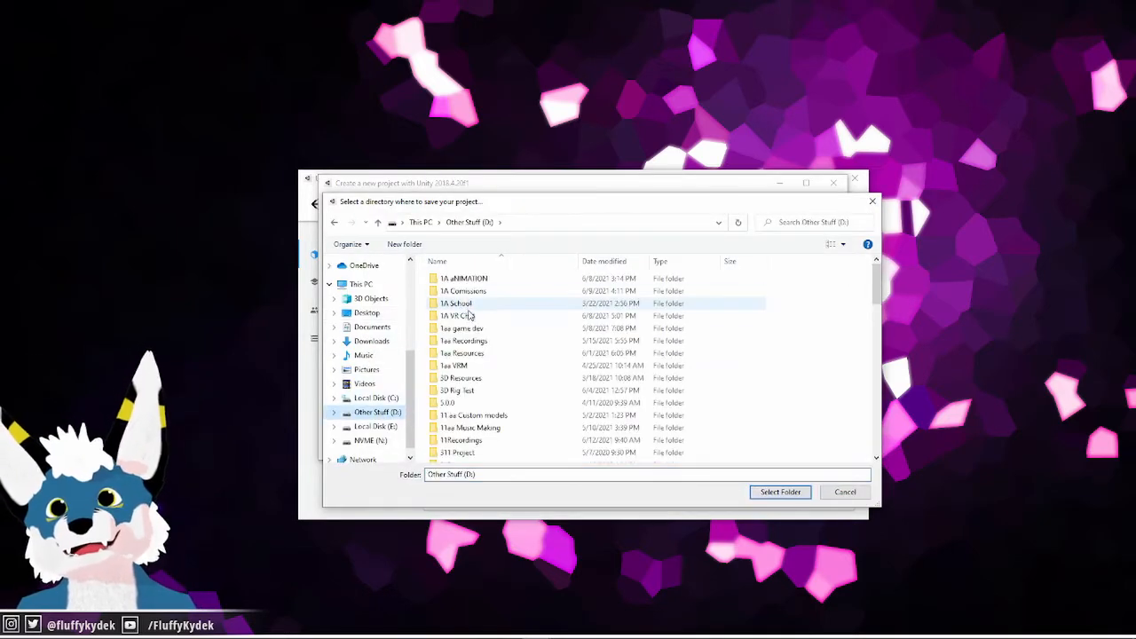
double_click(464, 315)
right_click(777, 316)
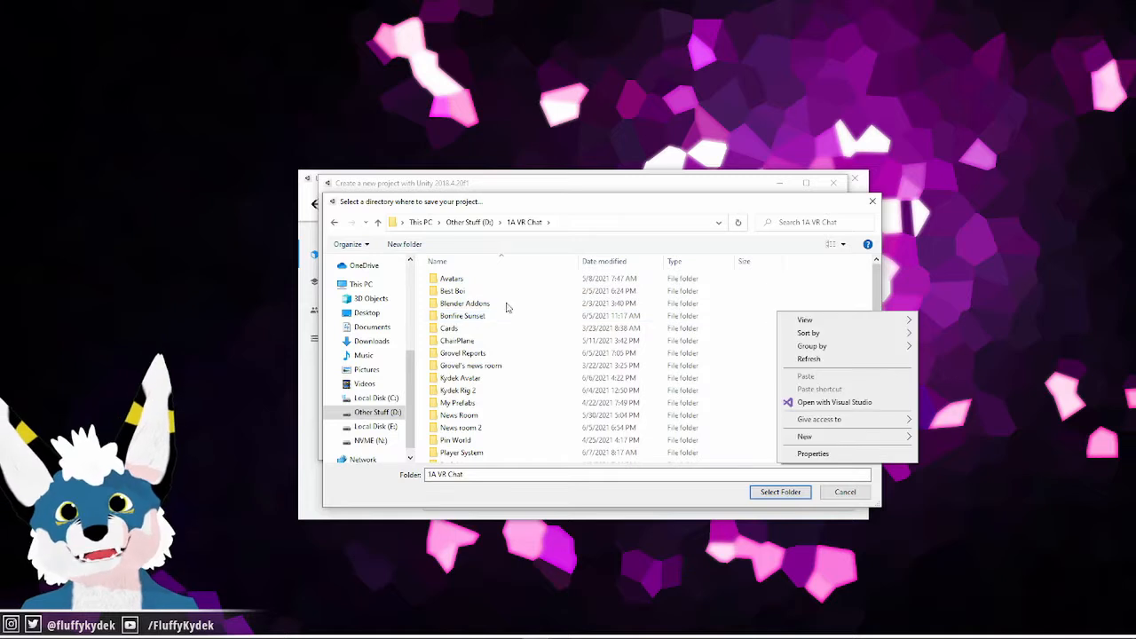
mouse_move(810, 438)
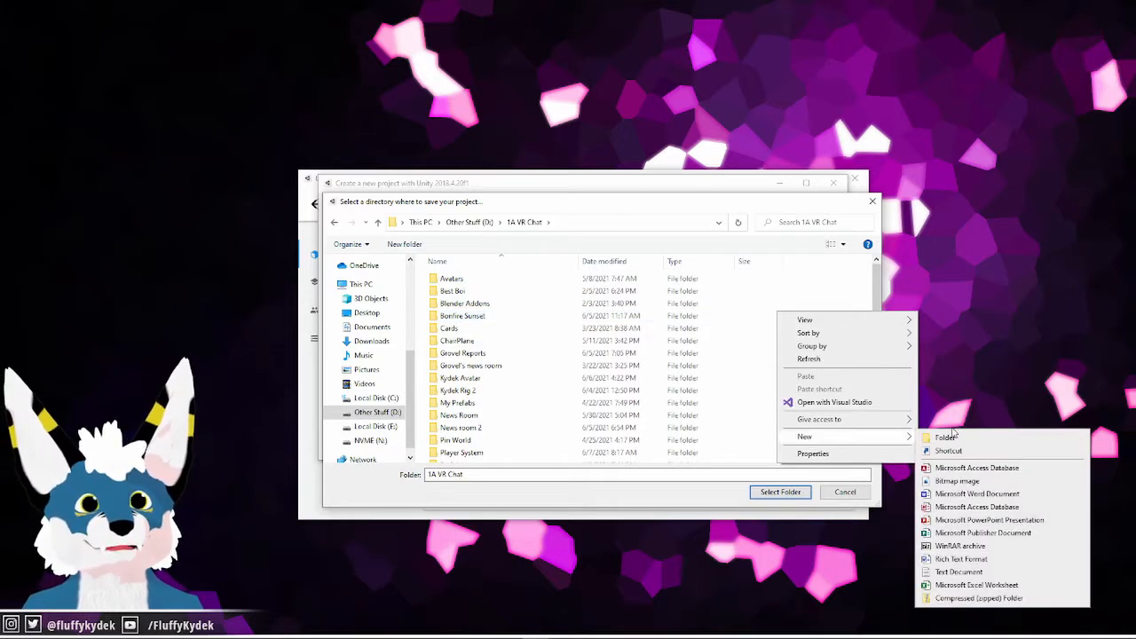
left_click(940, 435)
type("Tutorial Wol")
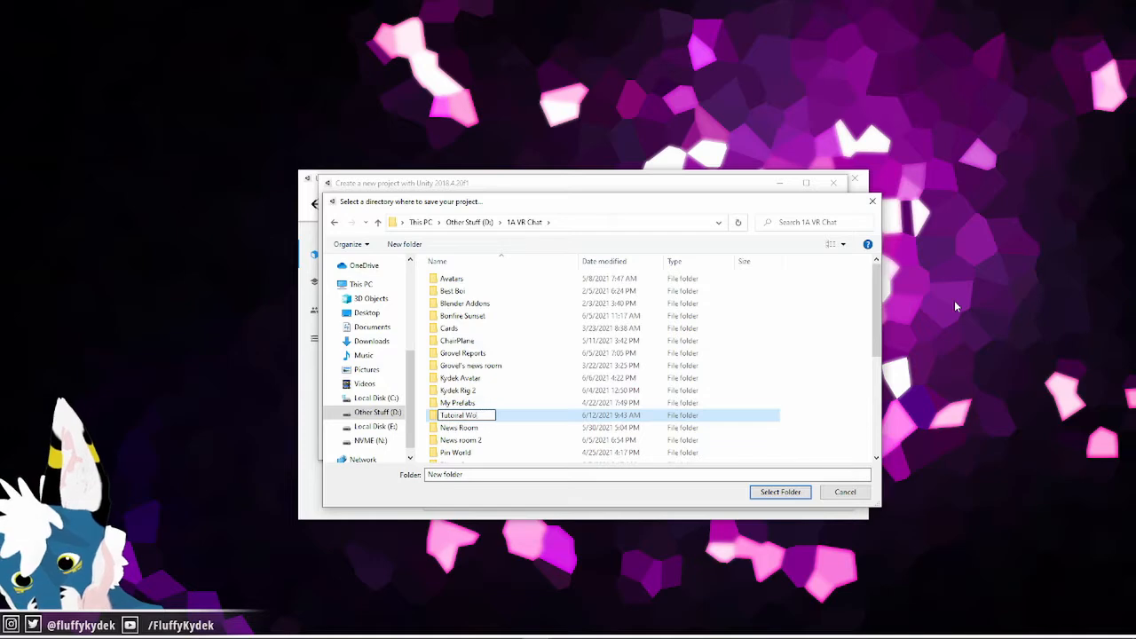
key("BackSpace")
type("rld")
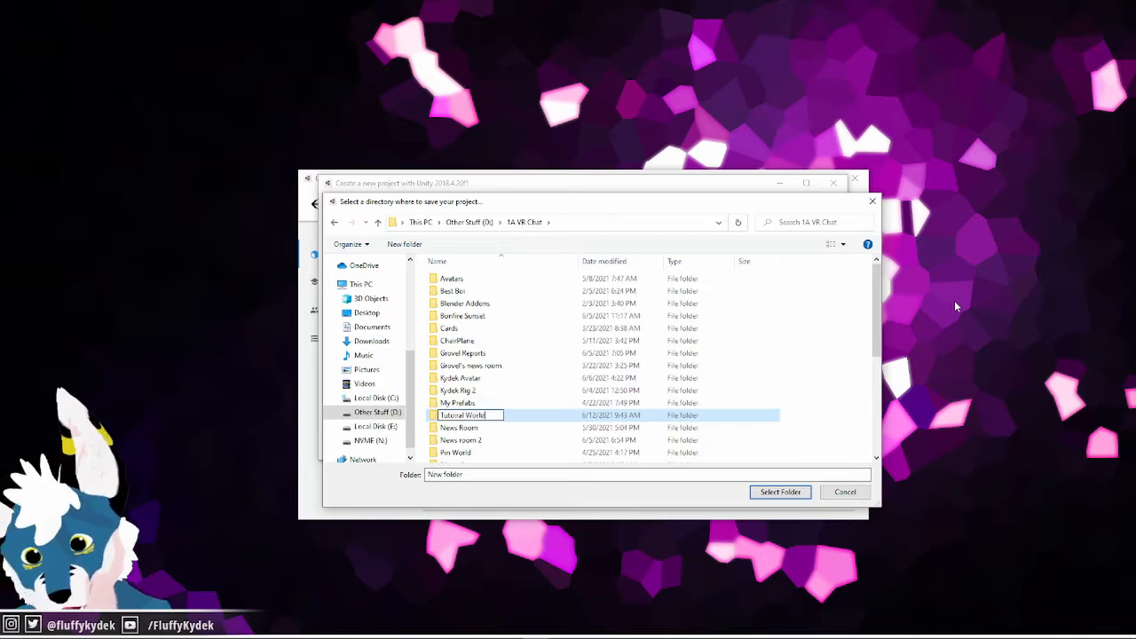
key("Return")
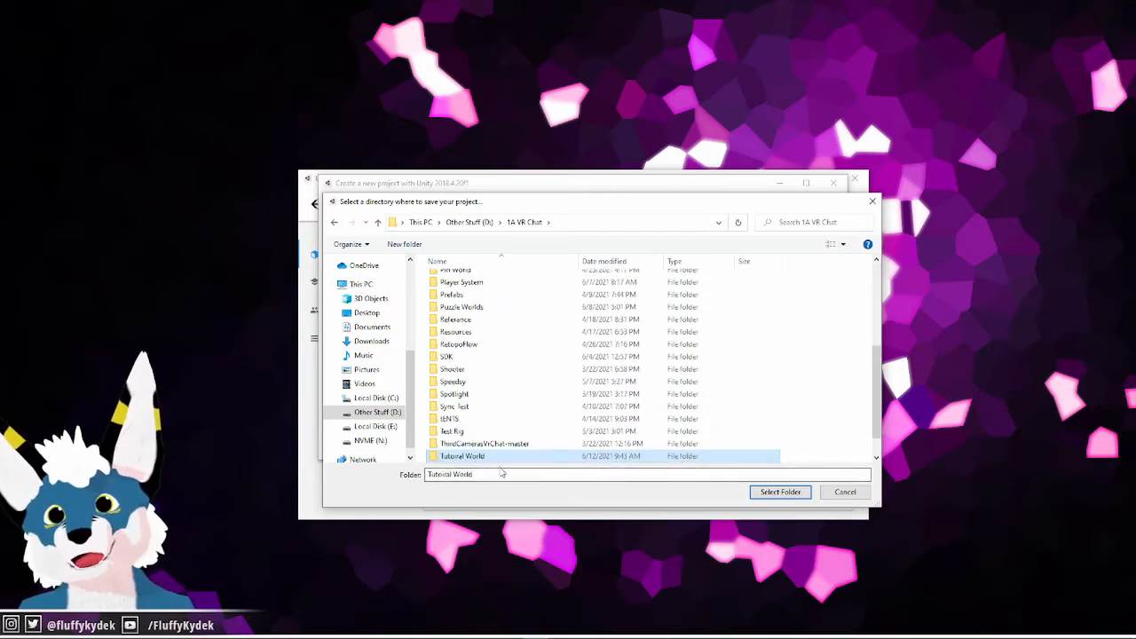
- Use the new folder as the project location, create the project, and widen the Scene view against the Inspector
left_click(770, 491)
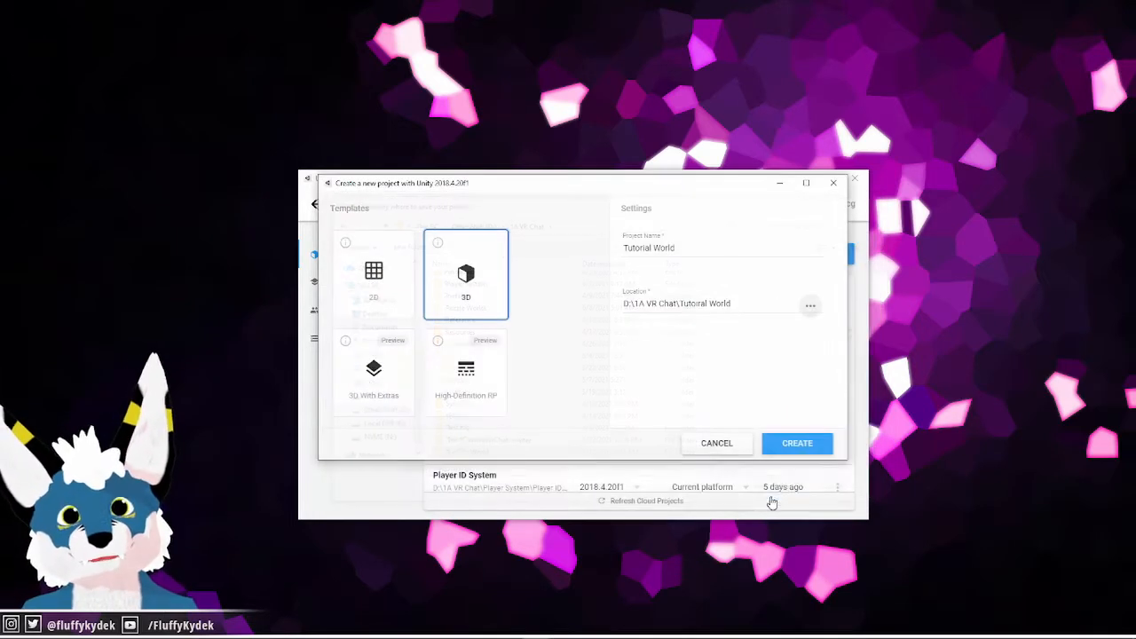
left_click(770, 442)
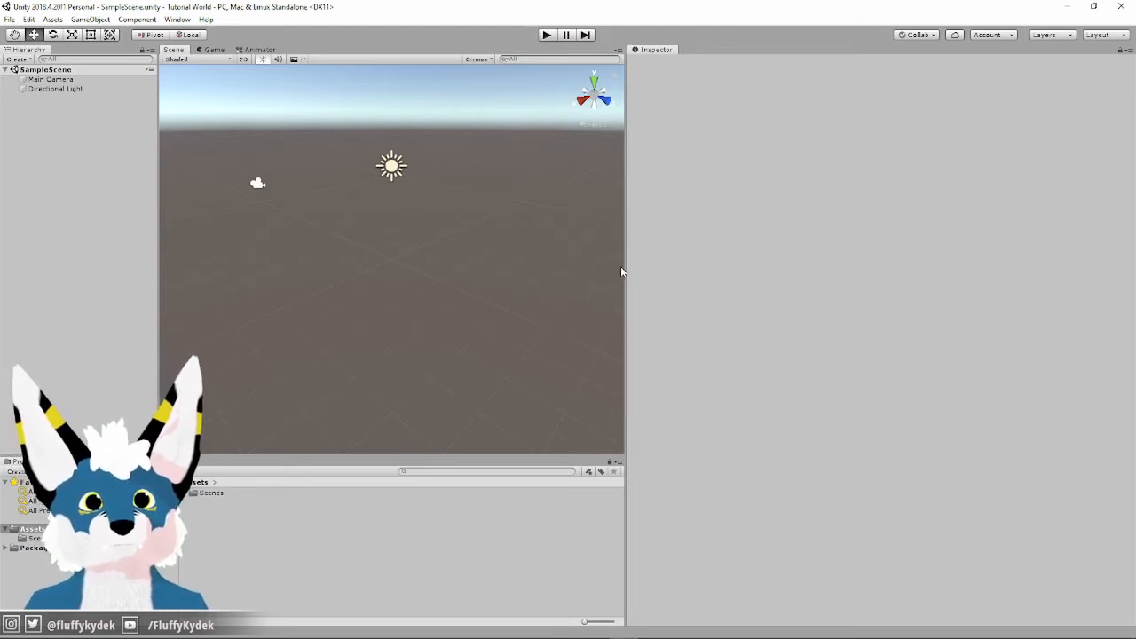
left_click_drag(627, 269, 872, 264)
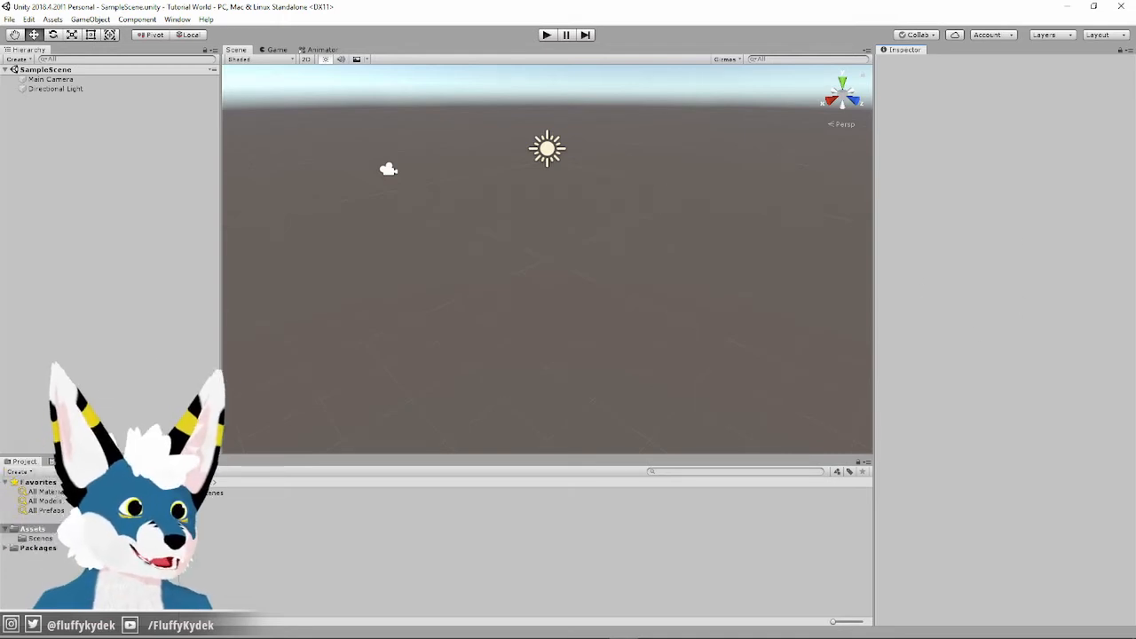
- Switch to the browser and go from VRChat's "Setting up the SDK" guide through "Choosing your SDK" to the SDK download page
left_click_drag(1134, 67, 374, 31)
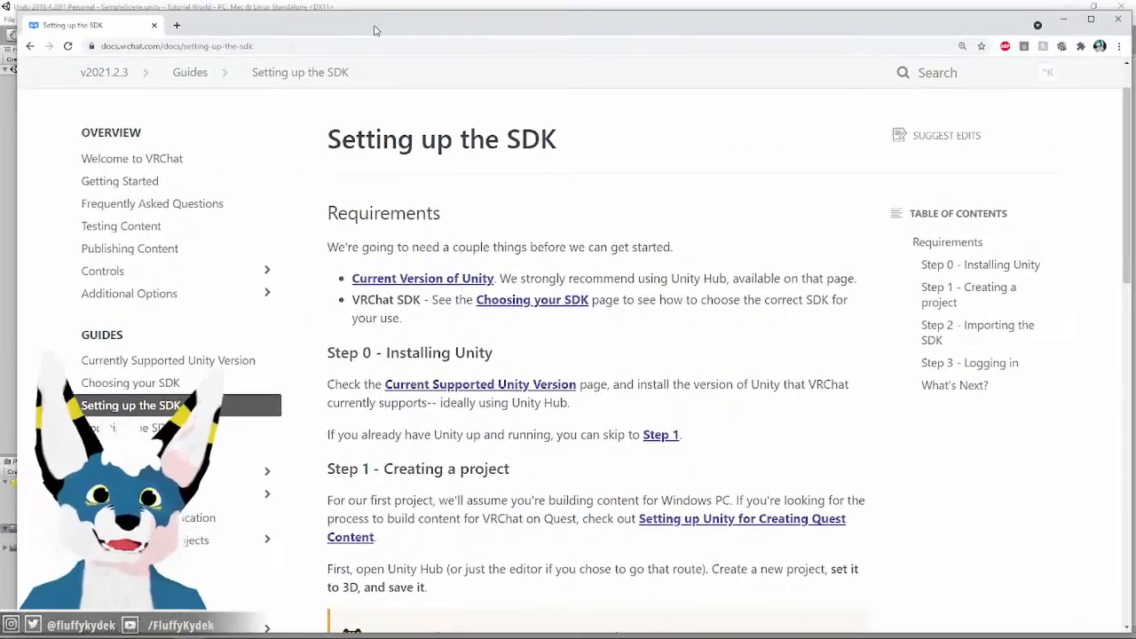
left_click(264, 51)
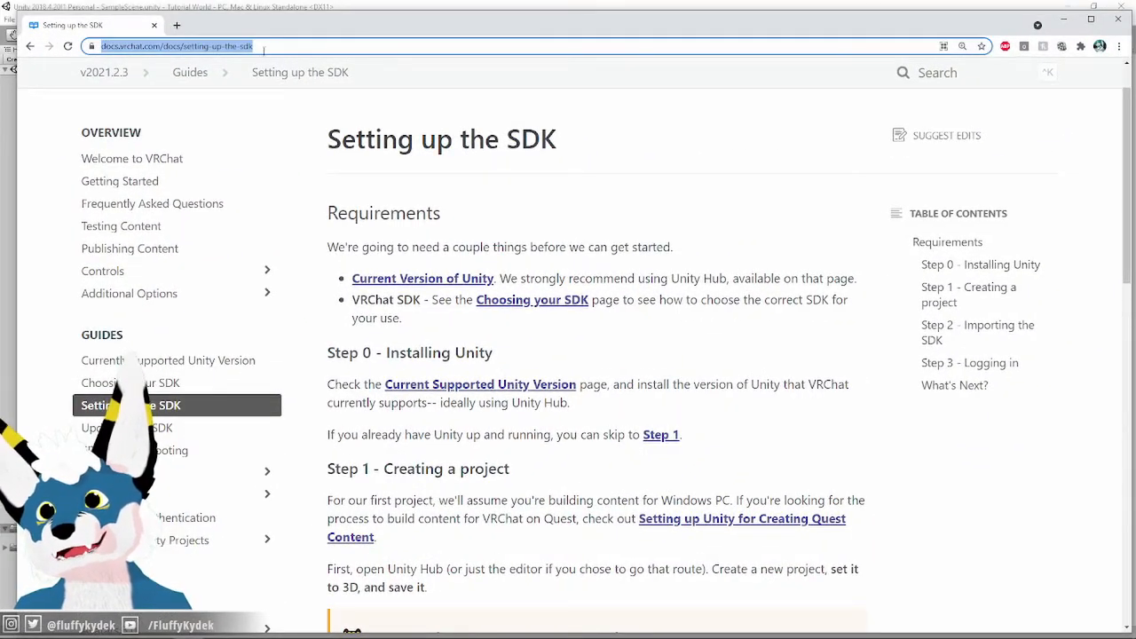
left_click(763, 168)
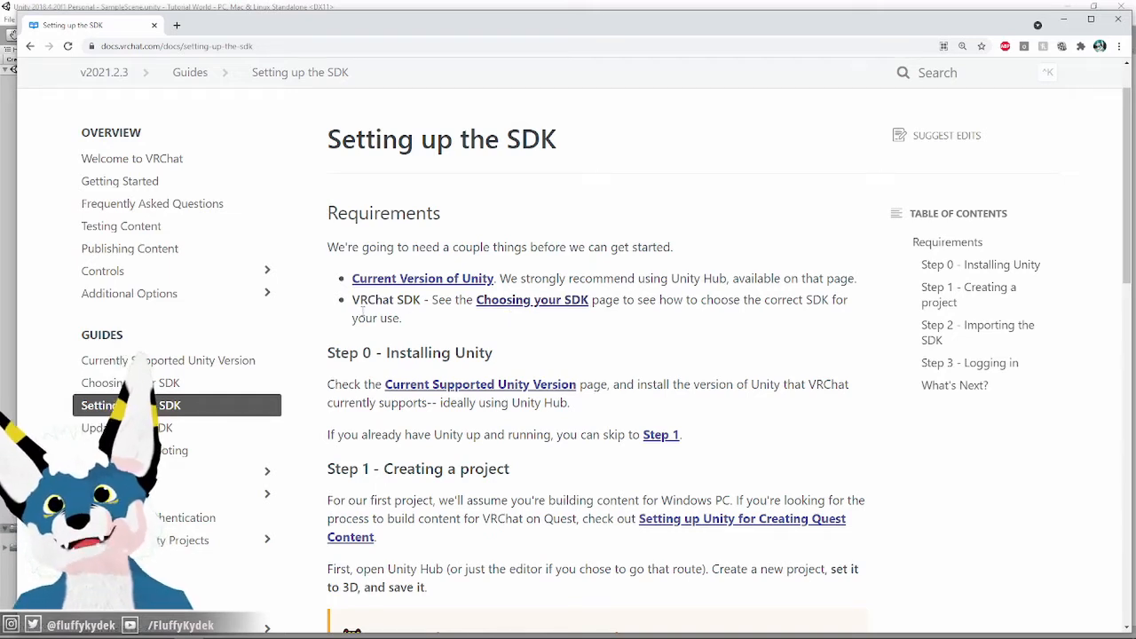
left_click_drag(367, 302, 733, 321)
left_click(704, 351)
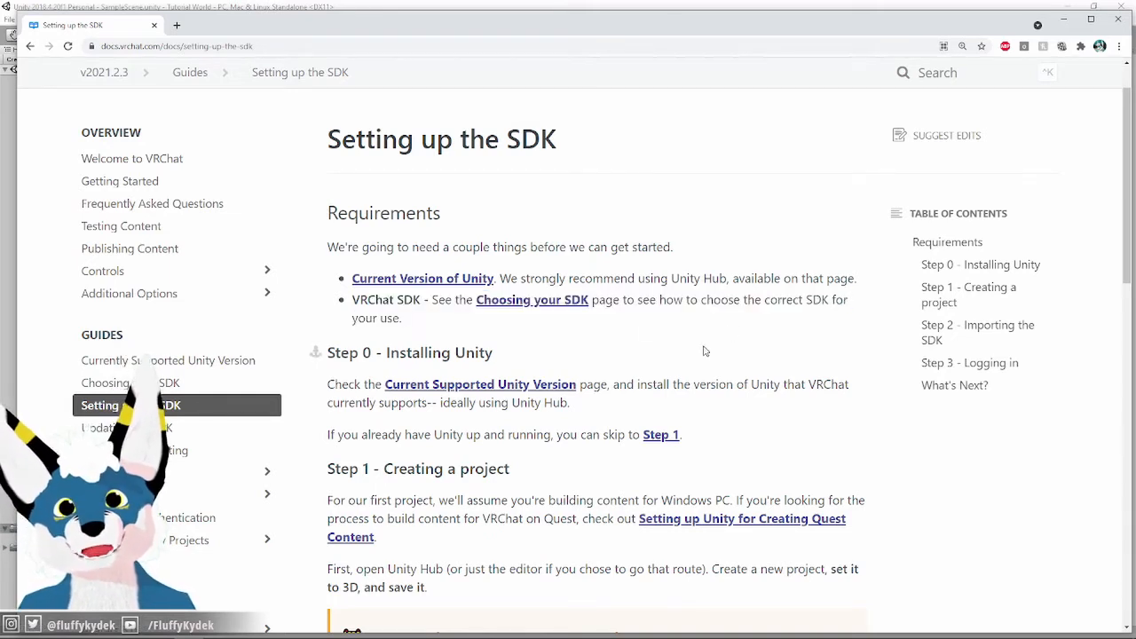
left_click(551, 302)
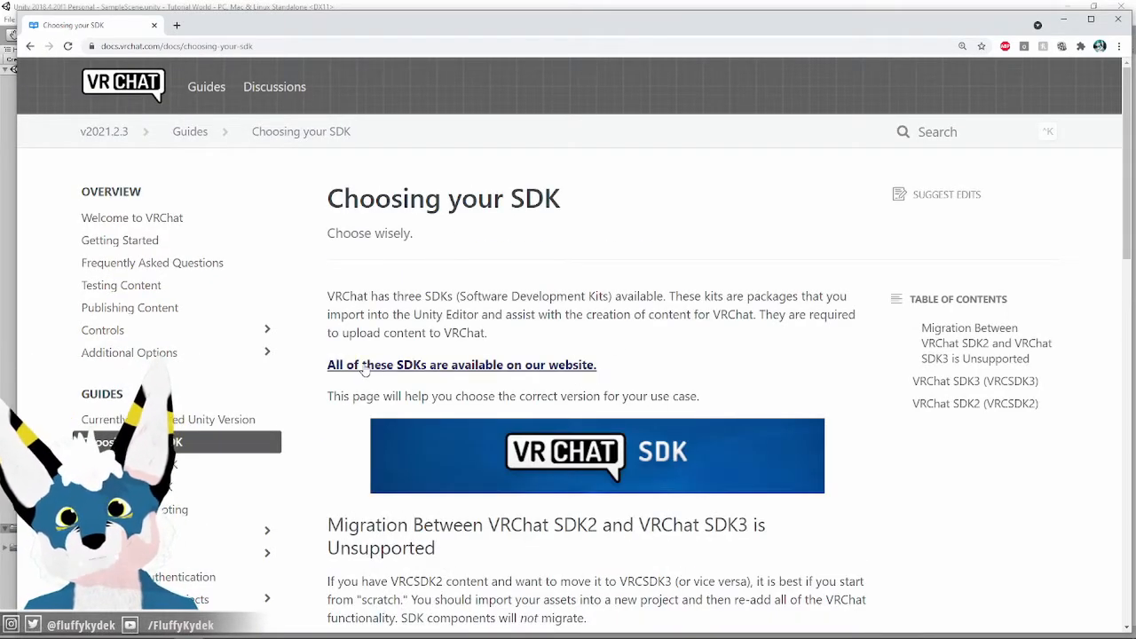
left_click(548, 364)
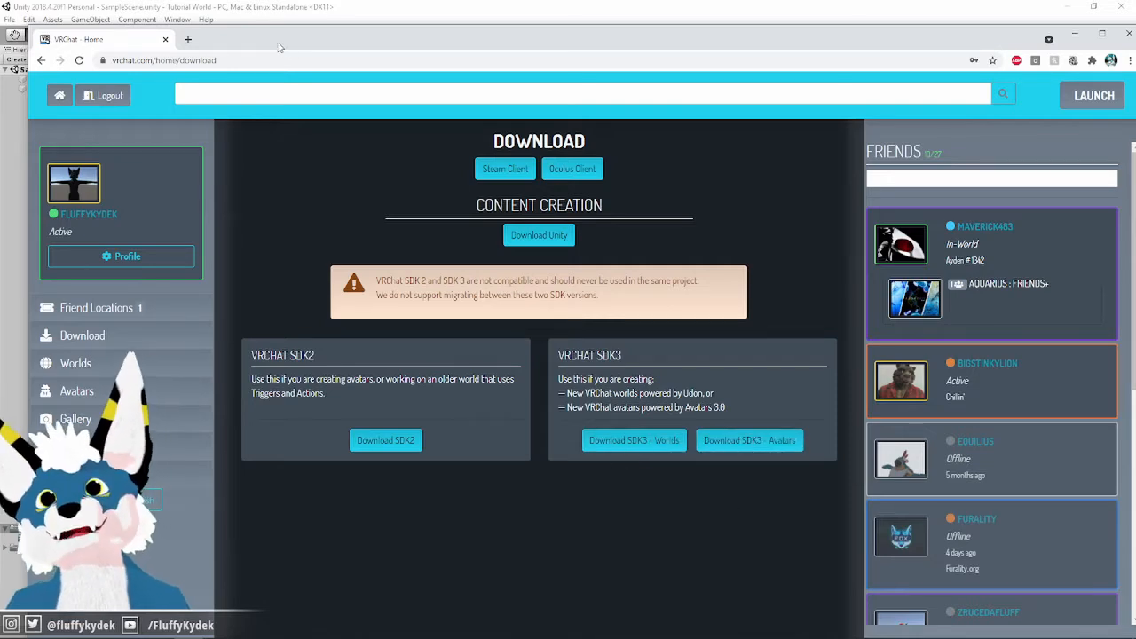
left_click_drag(270, 44, 1135, 159)
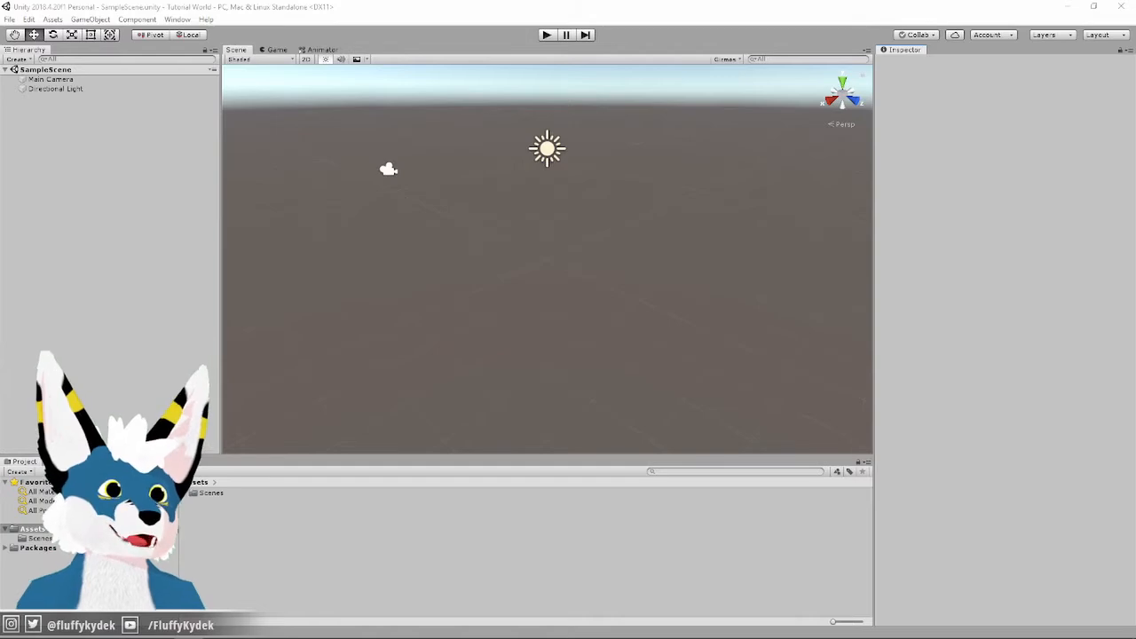
- Open the MerlinVR/UdonSharp GitHub repository from the "udon sharp" search results and examine its README and code download options
left_click_drag(0, 133, 423, 43)
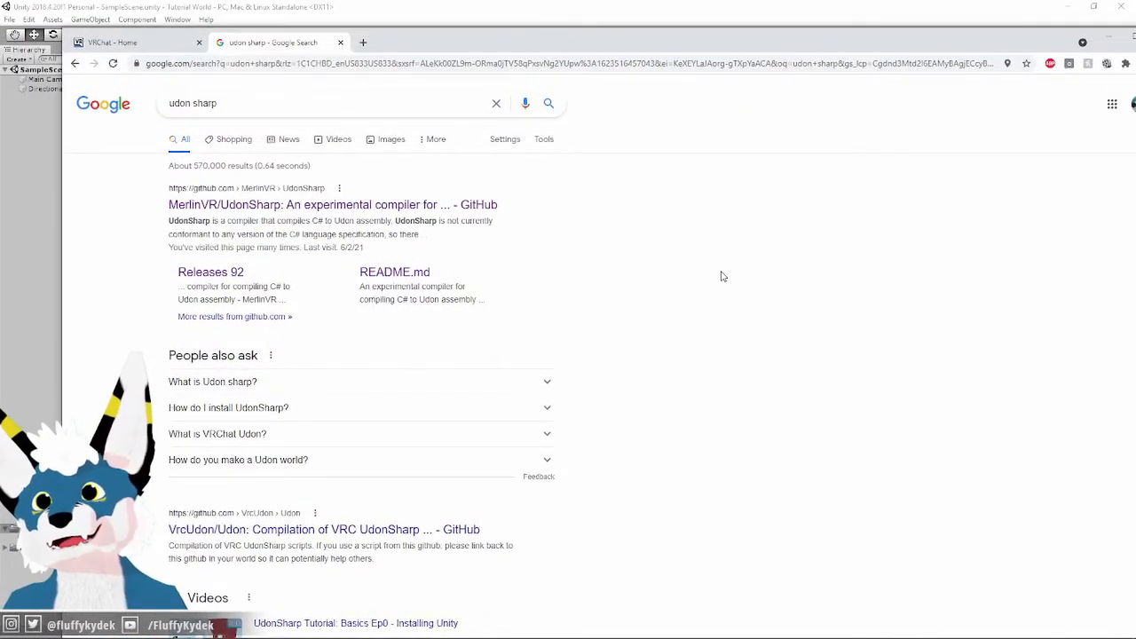
left_click(261, 205)
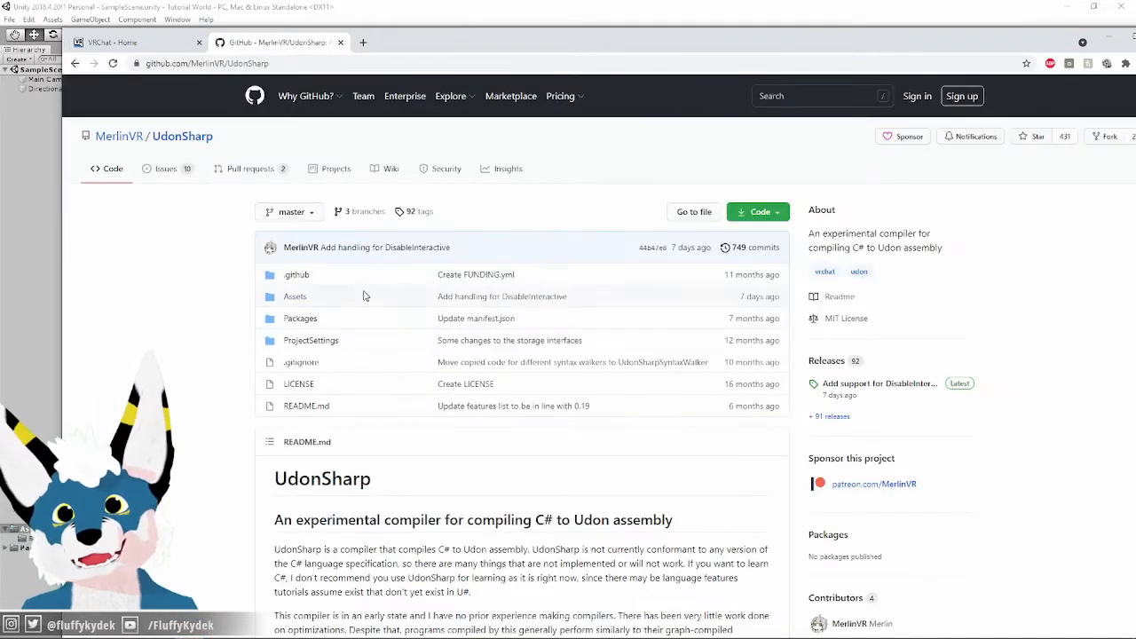
scroll(446, 427, "down", 2)
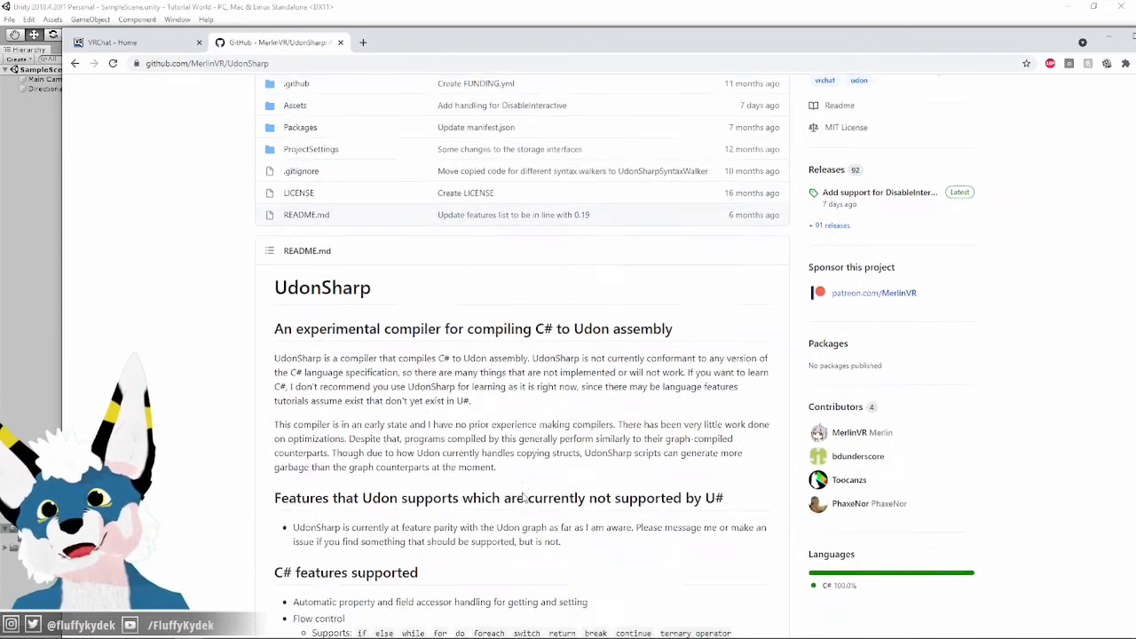
scroll(522, 492, "down", 1)
scroll(529, 505, "down", 1)
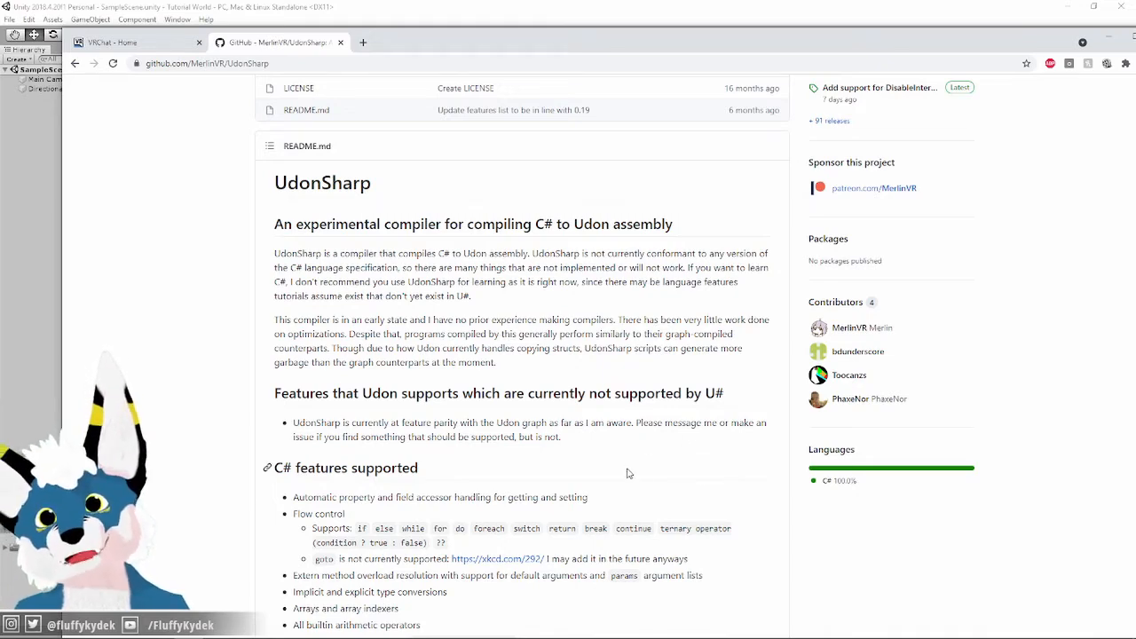
scroll(630, 473, "up", 1)
scroll(612, 334, "up", 3)
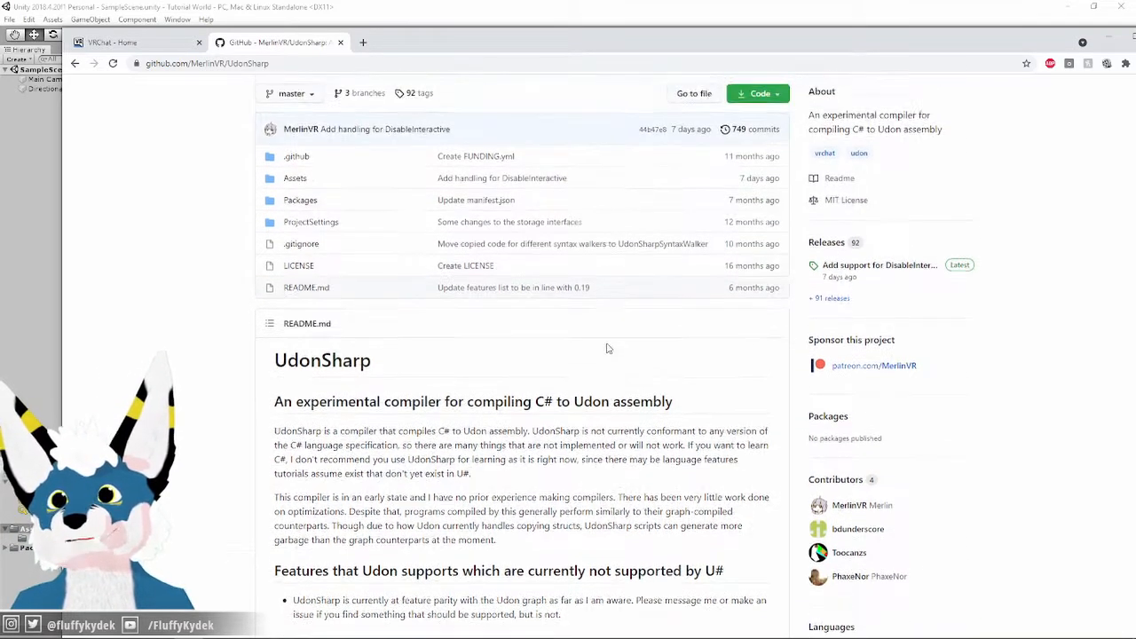
left_click(779, 155)
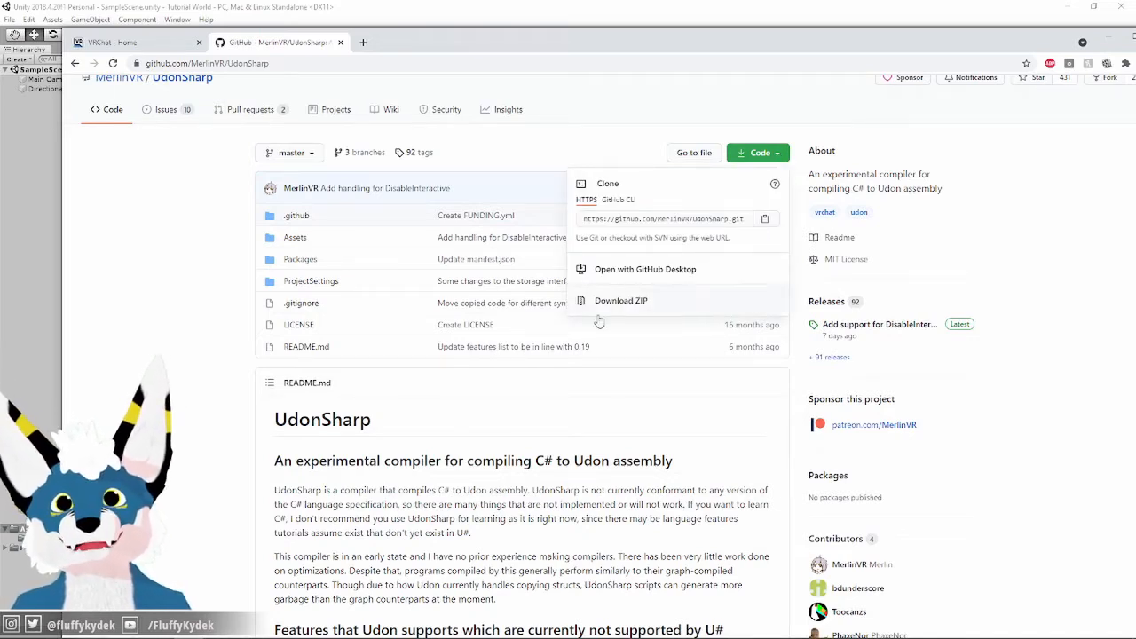
left_click(785, 154)
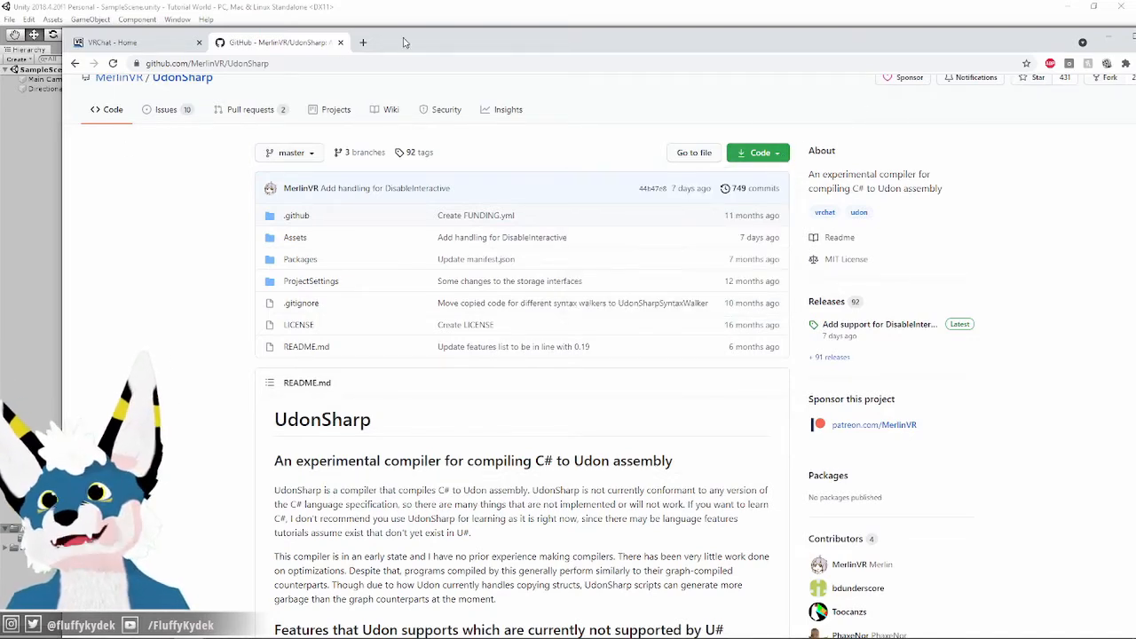
left_click_drag(413, 43, 1134, 479)
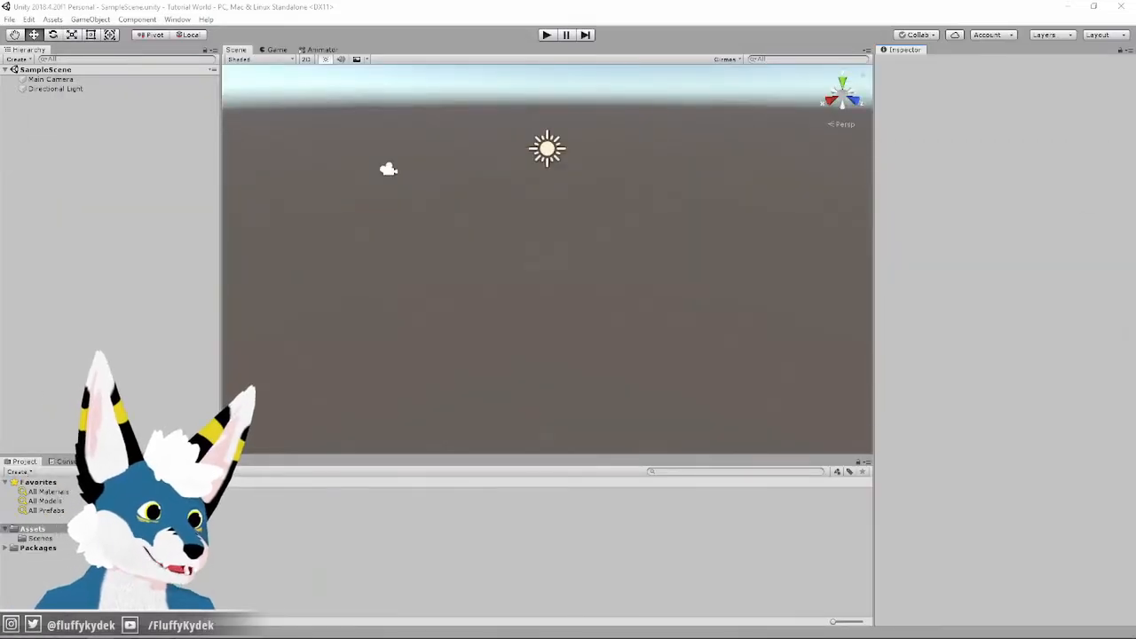
- Bring up the SDK folder in File Explorer and import all of VRCSDK3-WORLD-2021.05.21.12.13_Public.unitypackage into the project's Assets
left_click_drag(1135, 355, 555, 172)
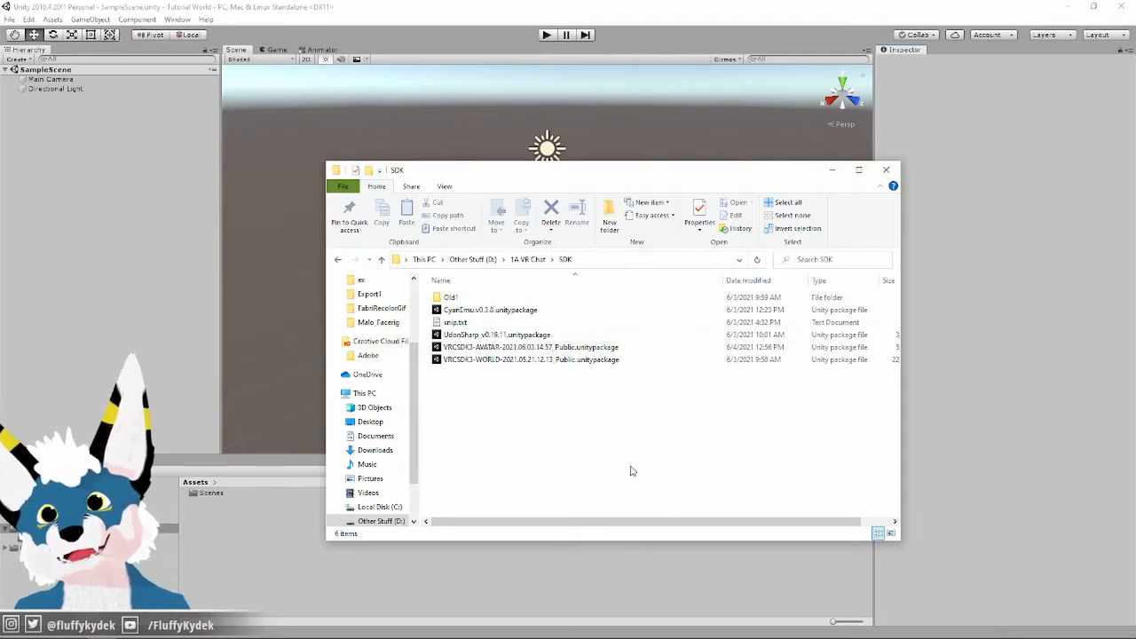
left_click_drag(472, 374, 456, 337)
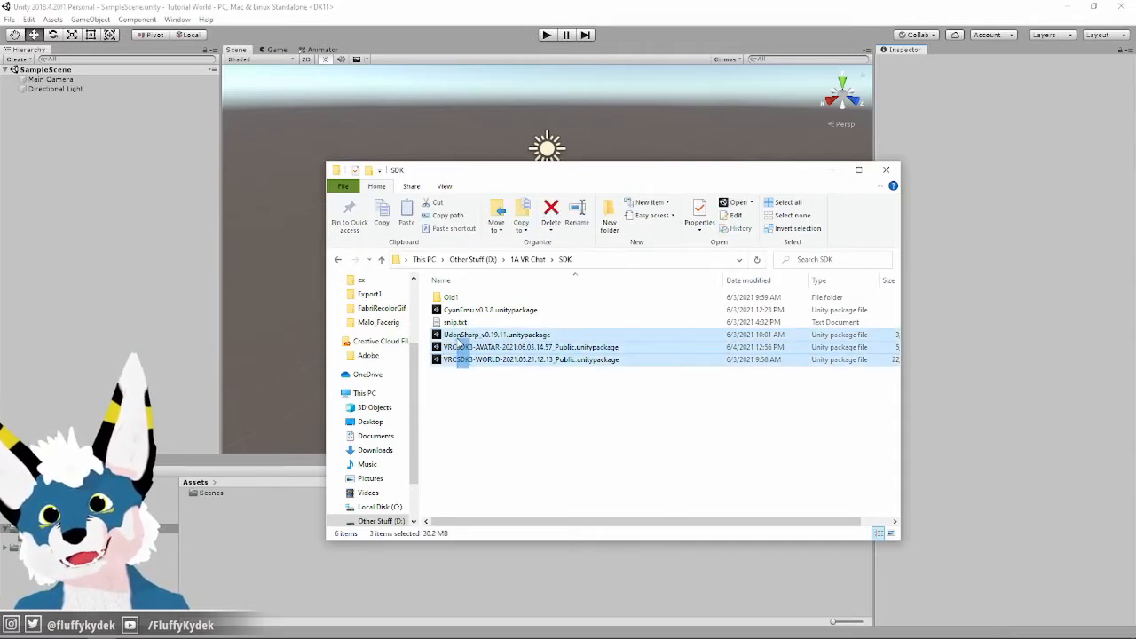
left_click(496, 468)
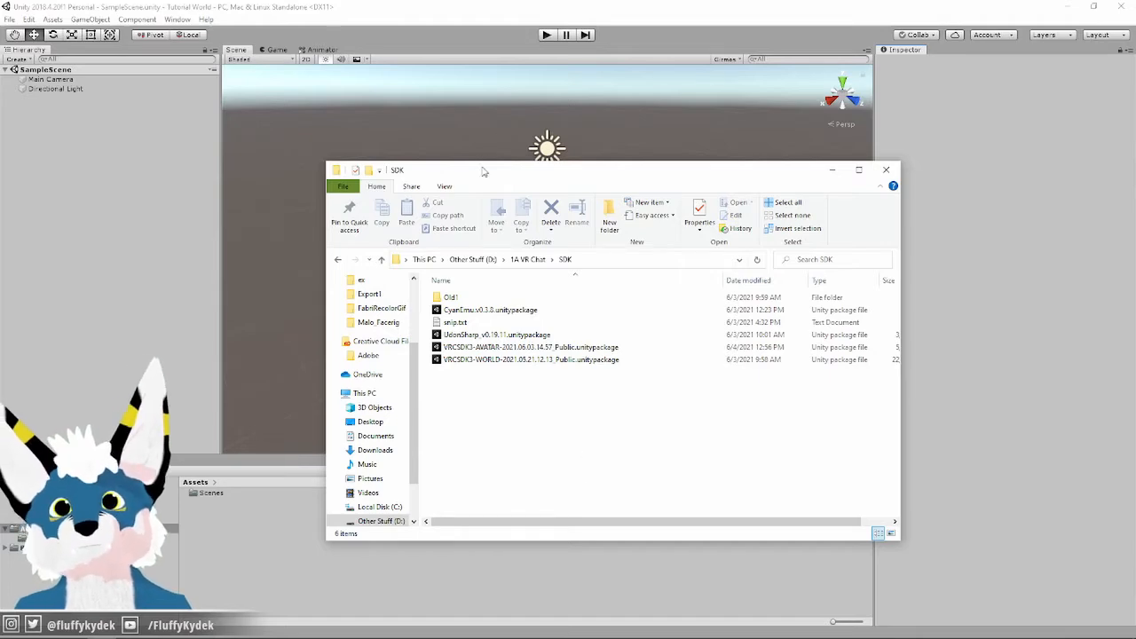
left_click_drag(483, 171, 753, 94)
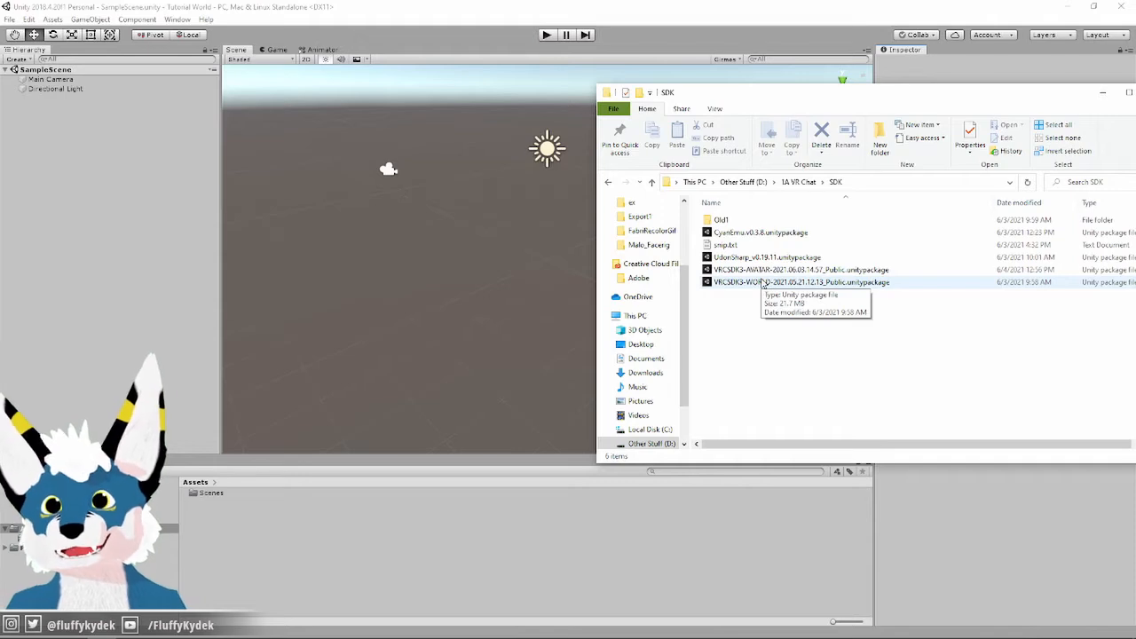
left_click_drag(761, 282, 495, 619)
left_click_drag(362, 523, 363, 522)
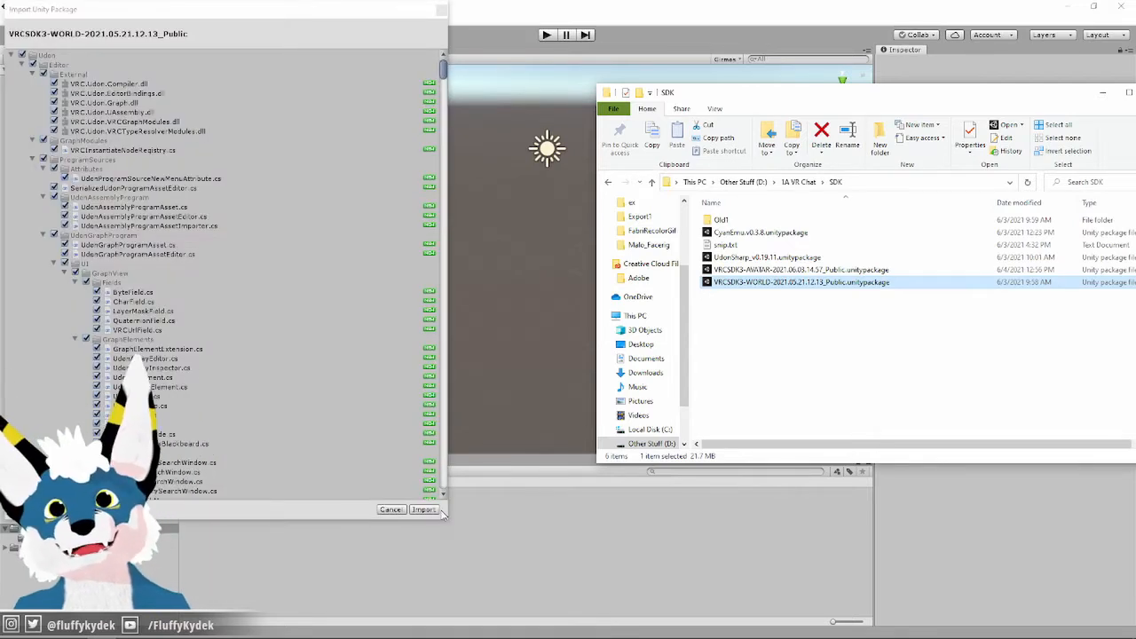
left_click(423, 509)
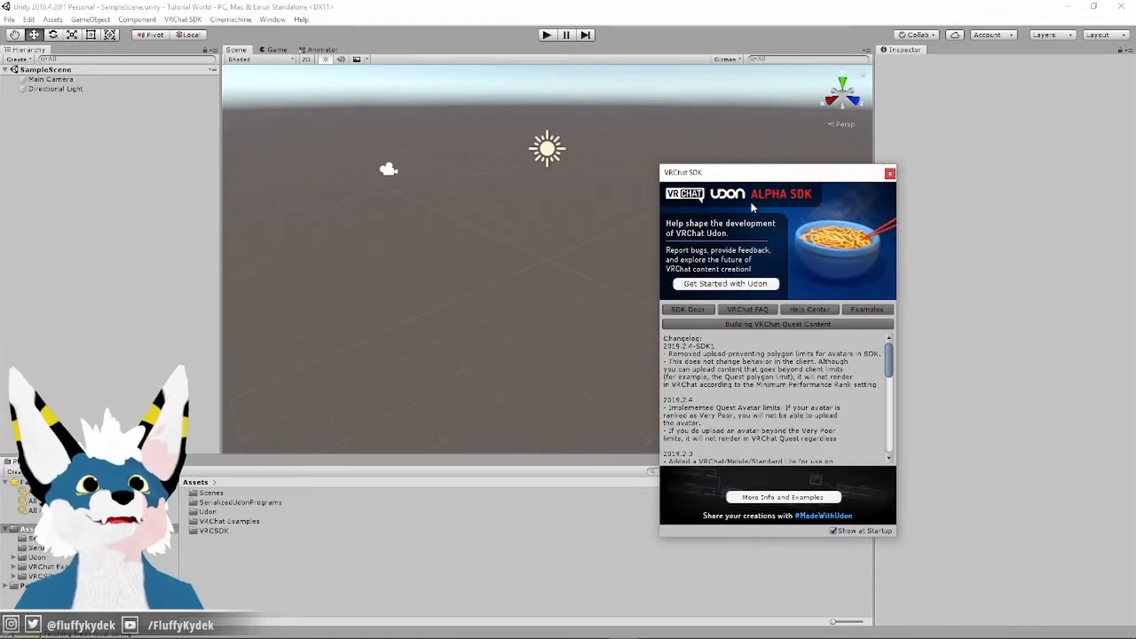
- Close the VRChat SDK splash screen, show the SDK control panel, and place it over the Inspector
left_click(890, 173)
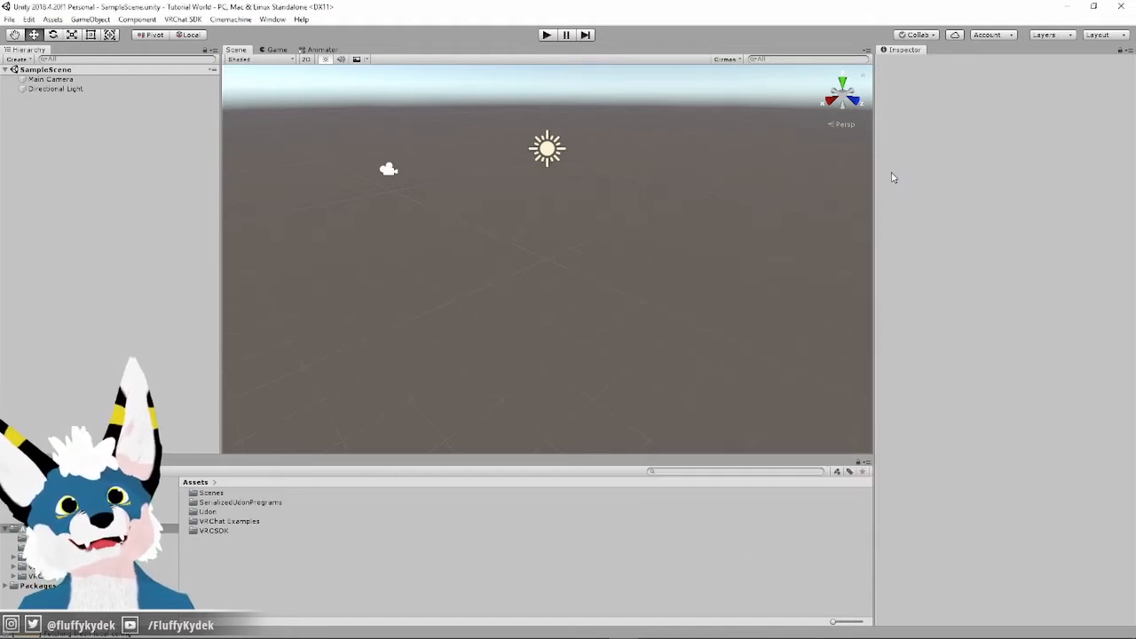
left_click(176, 22)
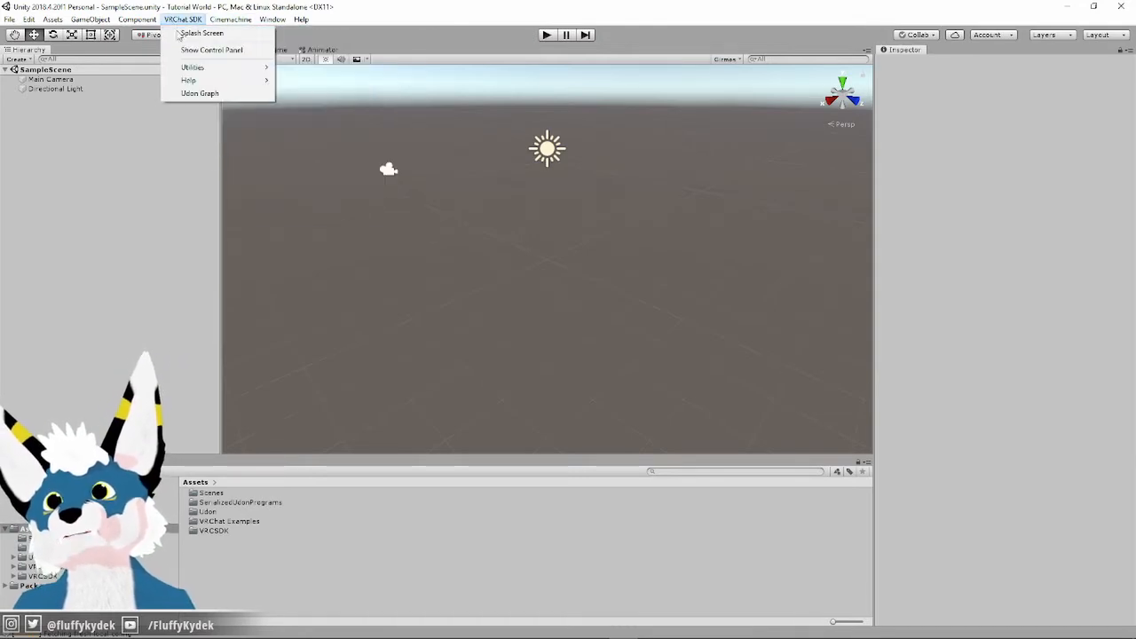
left_click(188, 51)
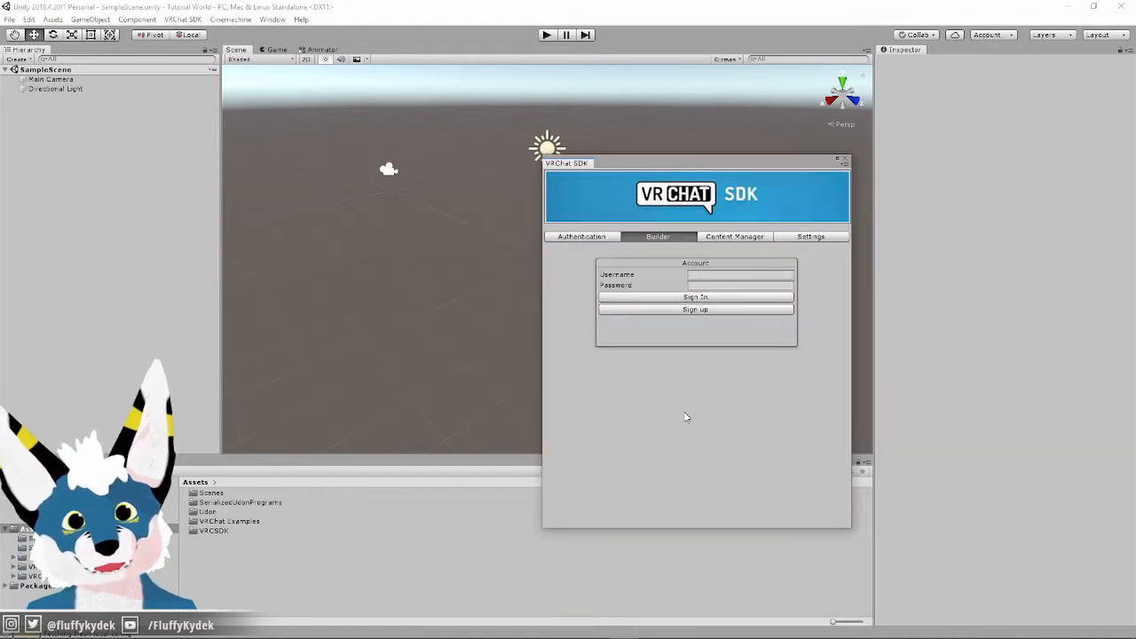
left_click_drag(671, 164, 631, 189)
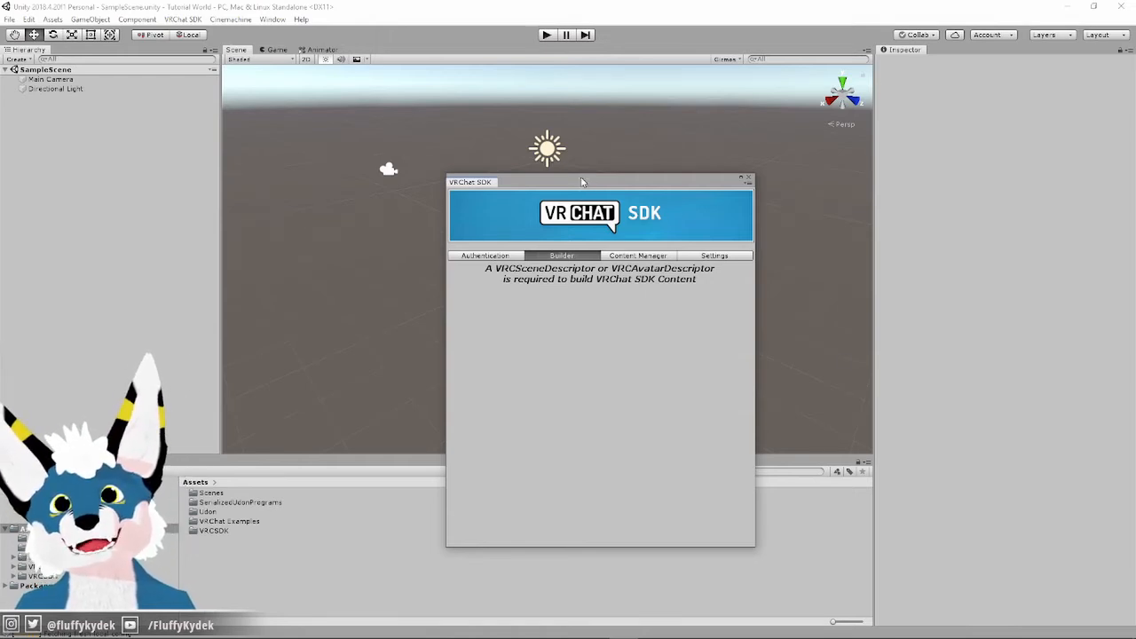
left_click_drag(582, 182, 524, 183)
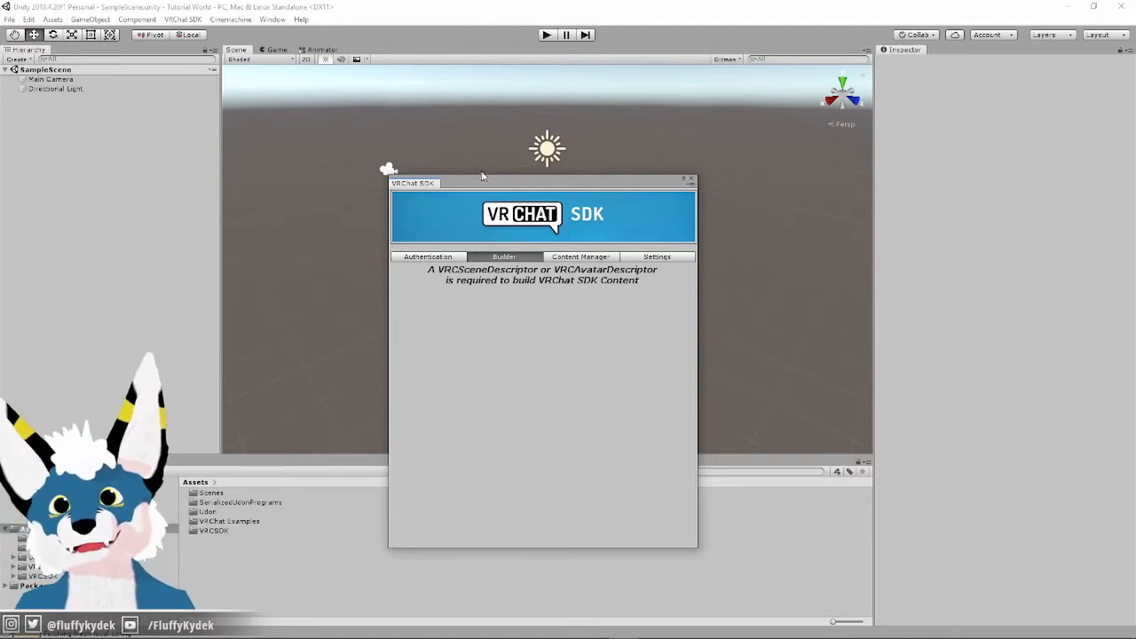
left_click_drag(484, 181, 484, 158)
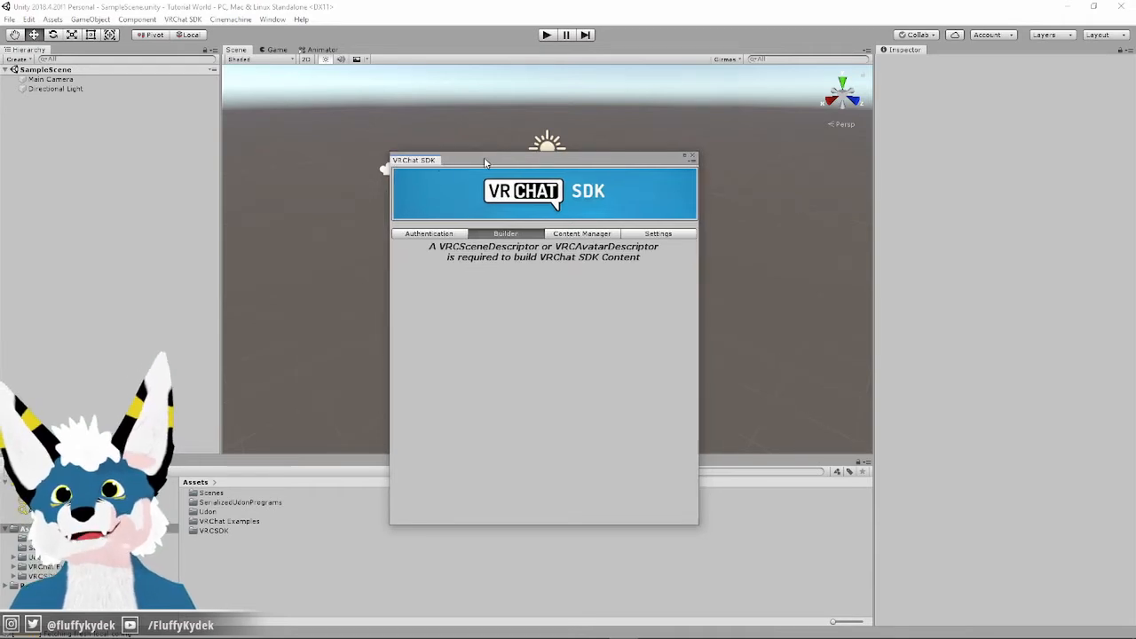
left_click(187, 20)
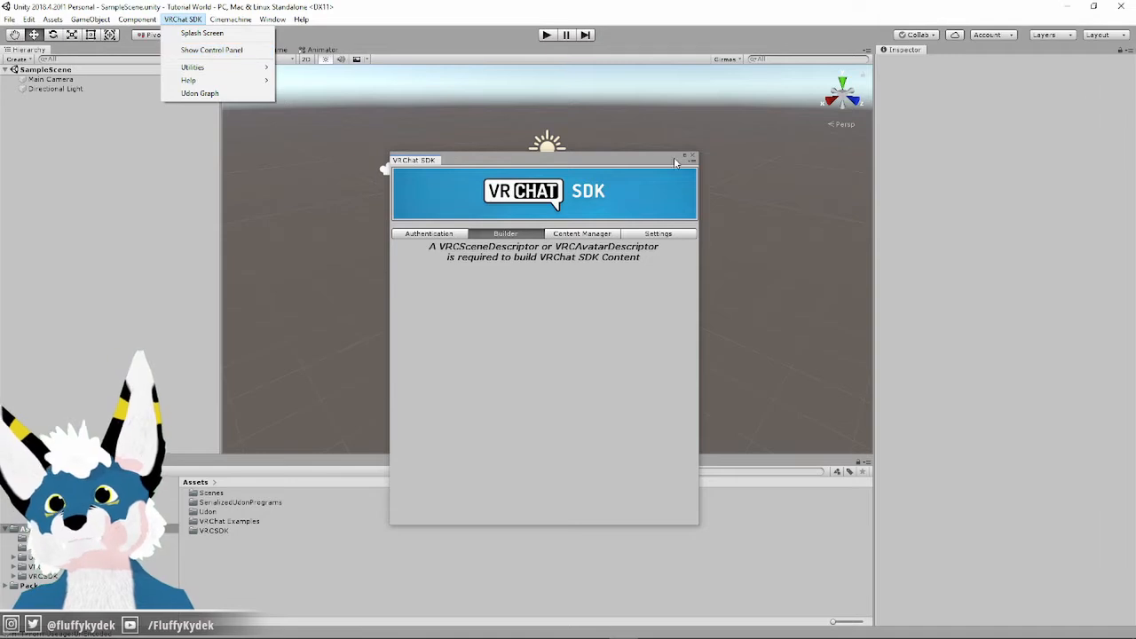
left_click_drag(618, 158, 1044, 36)
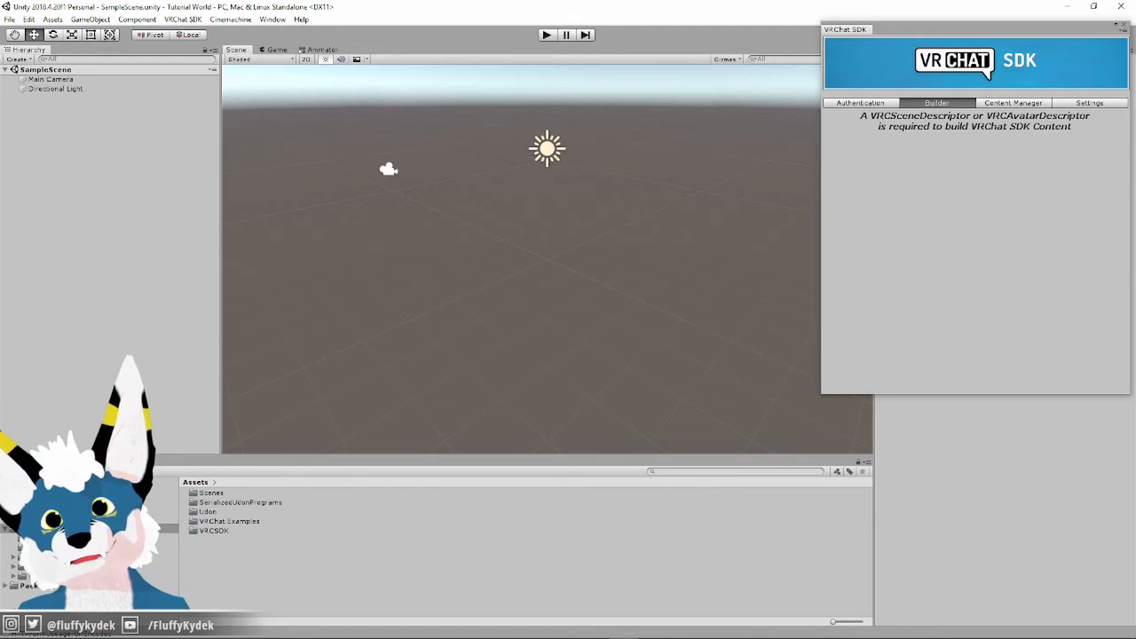
- Import all of UdonSharp_v0.19.11.unitypackage from the SDK folder and close the VRChat SDK splash screen
key("alt+Tab")
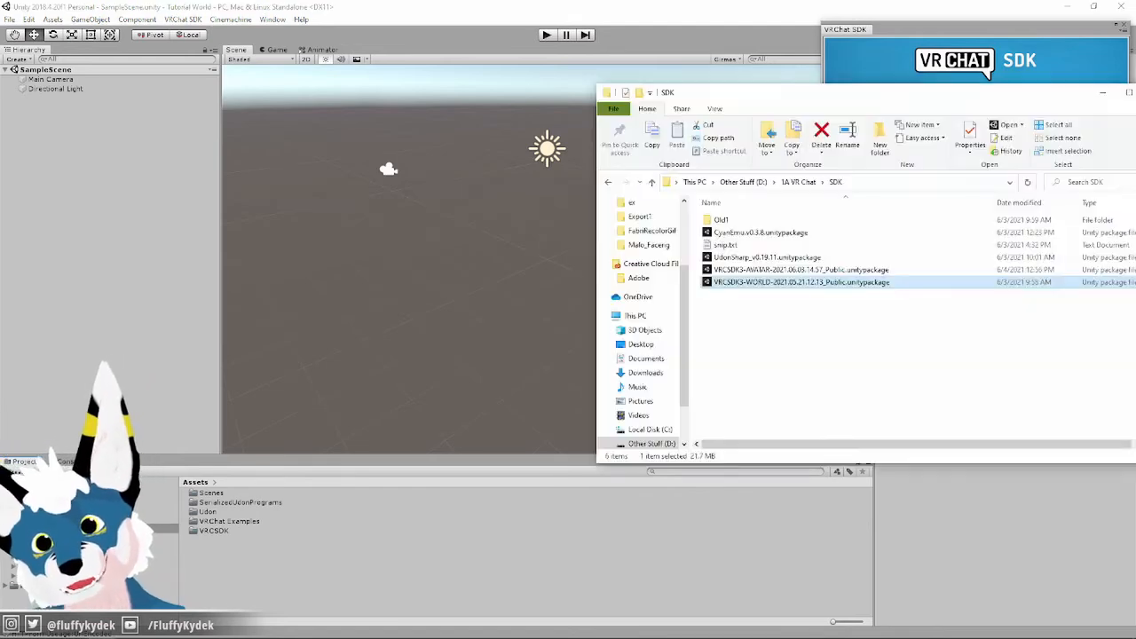
left_click(759, 257)
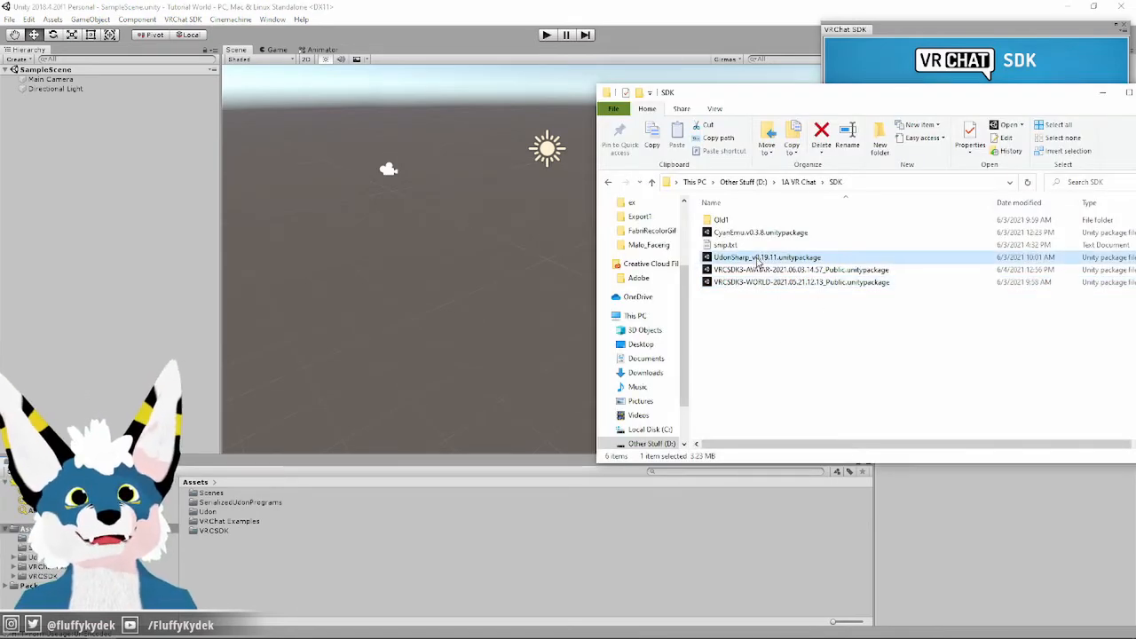
double_click(758, 257)
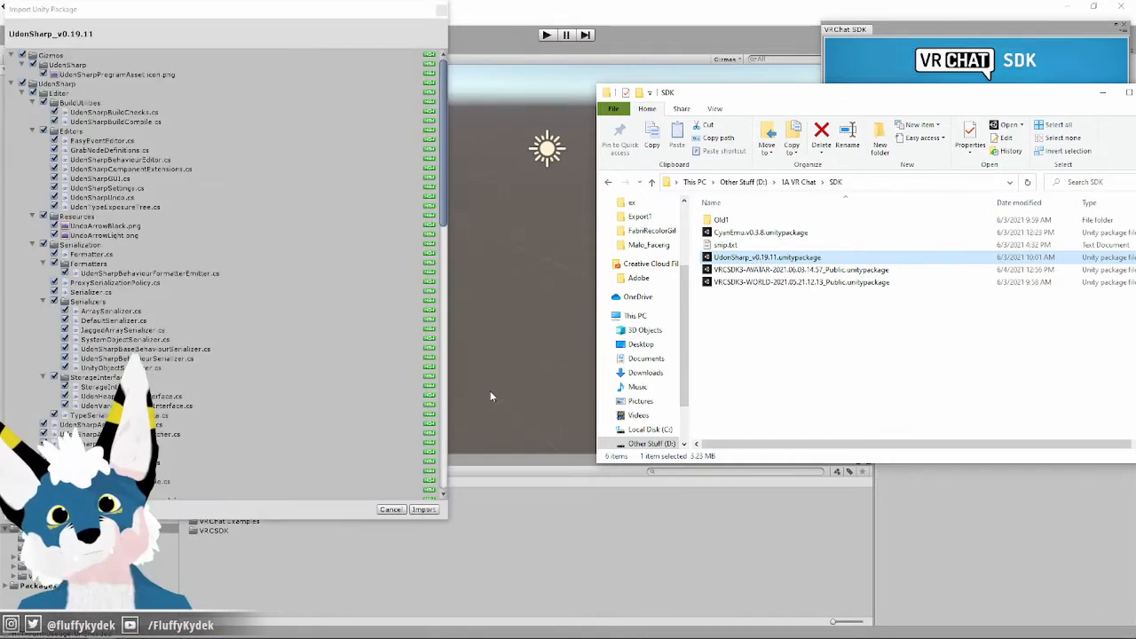
left_click(424, 510)
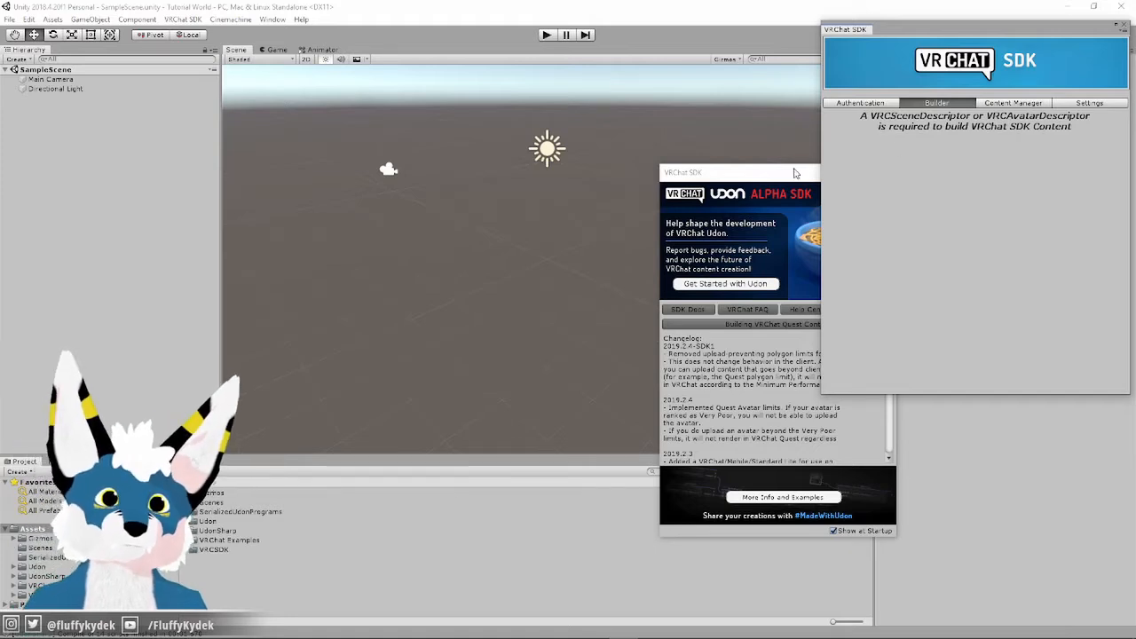
left_click_drag(795, 172, 663, 180)
left_click(755, 179)
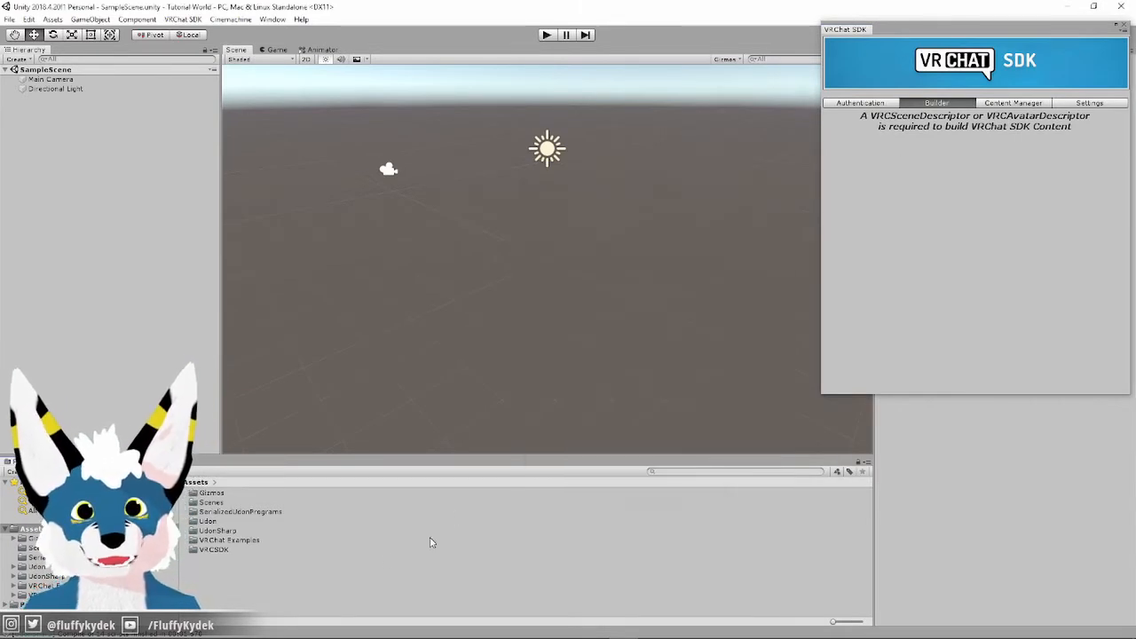
- Examine the imported UdonSharp, Udon, VRCSDK and VRChat Examples folders in the project's Assets
left_click(214, 530)
left_click(213, 522)
left_click(233, 562)
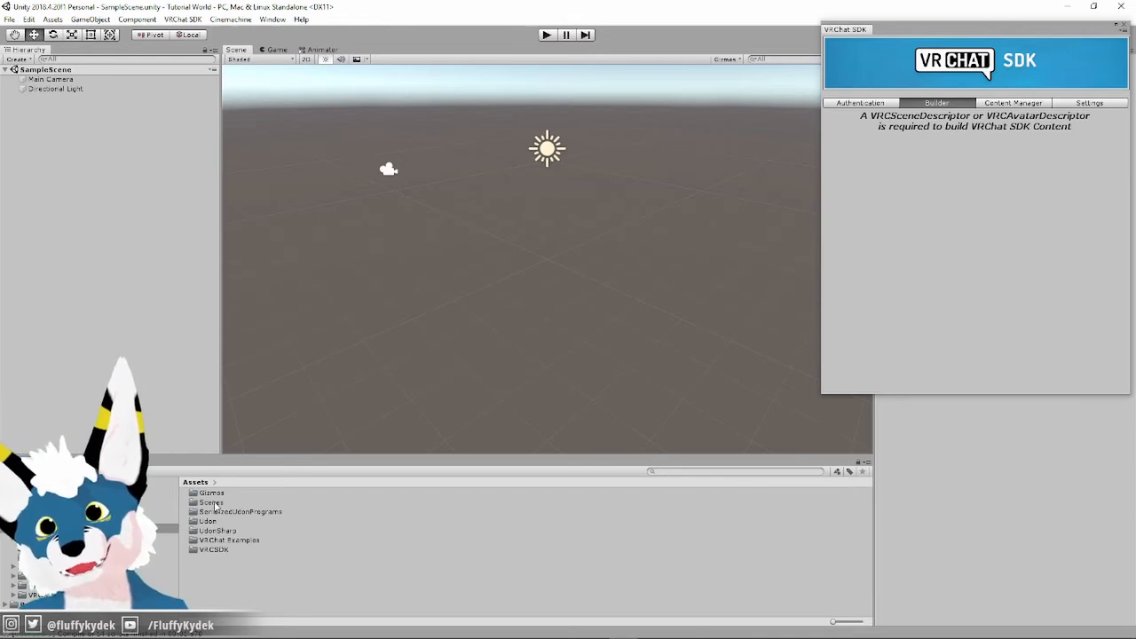
left_click(212, 552)
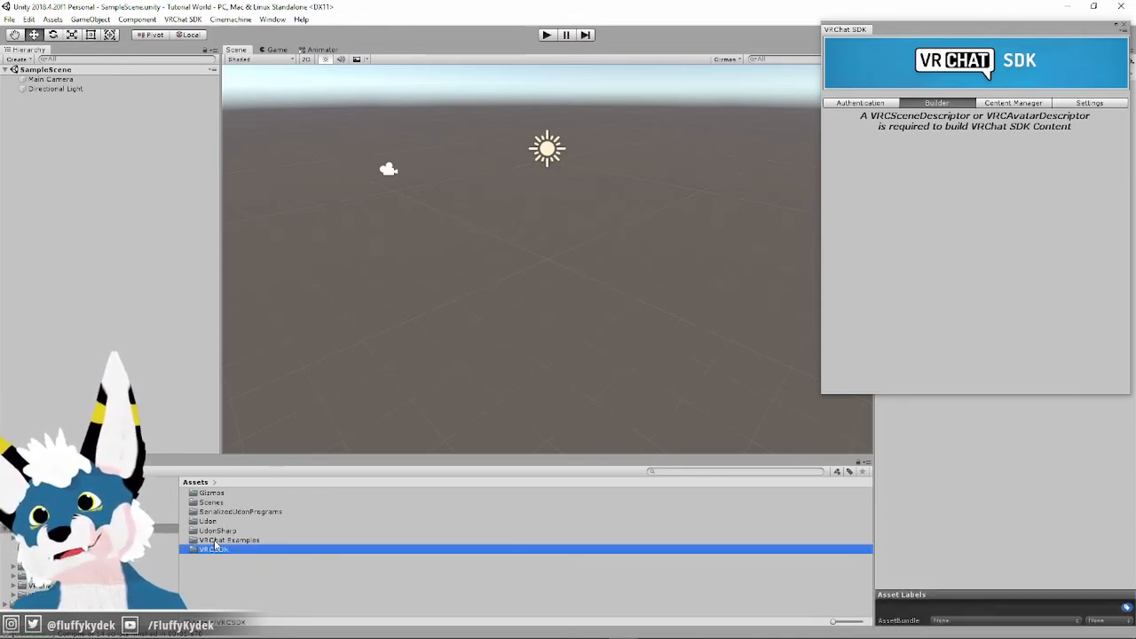
left_click(219, 541)
left_click(376, 582)
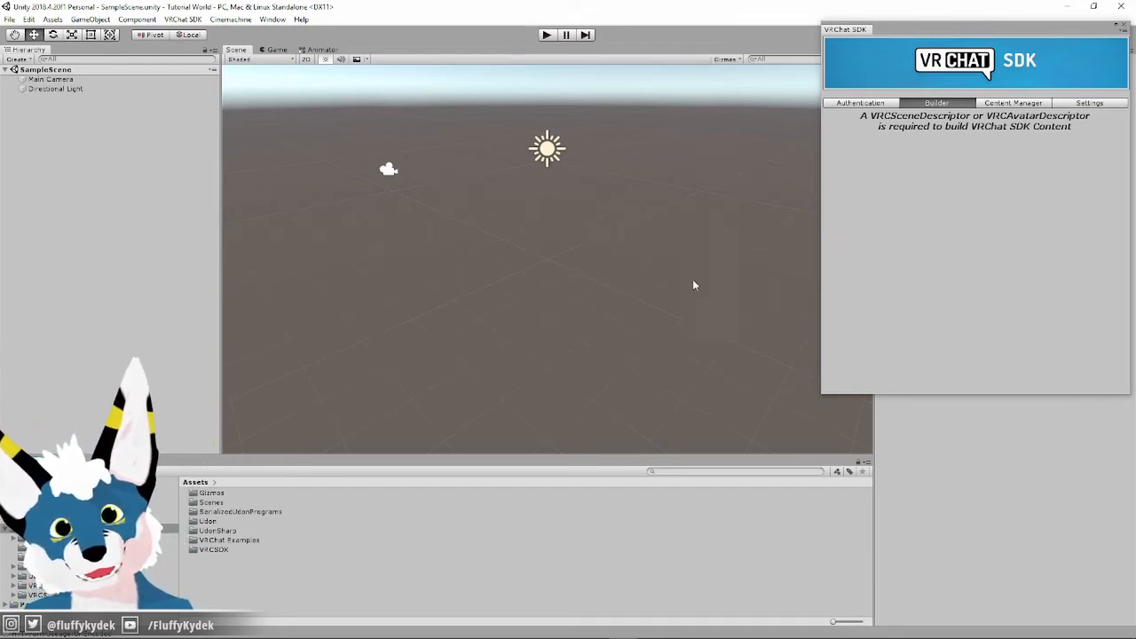
left_click(738, 530)
left_click(384, 593)
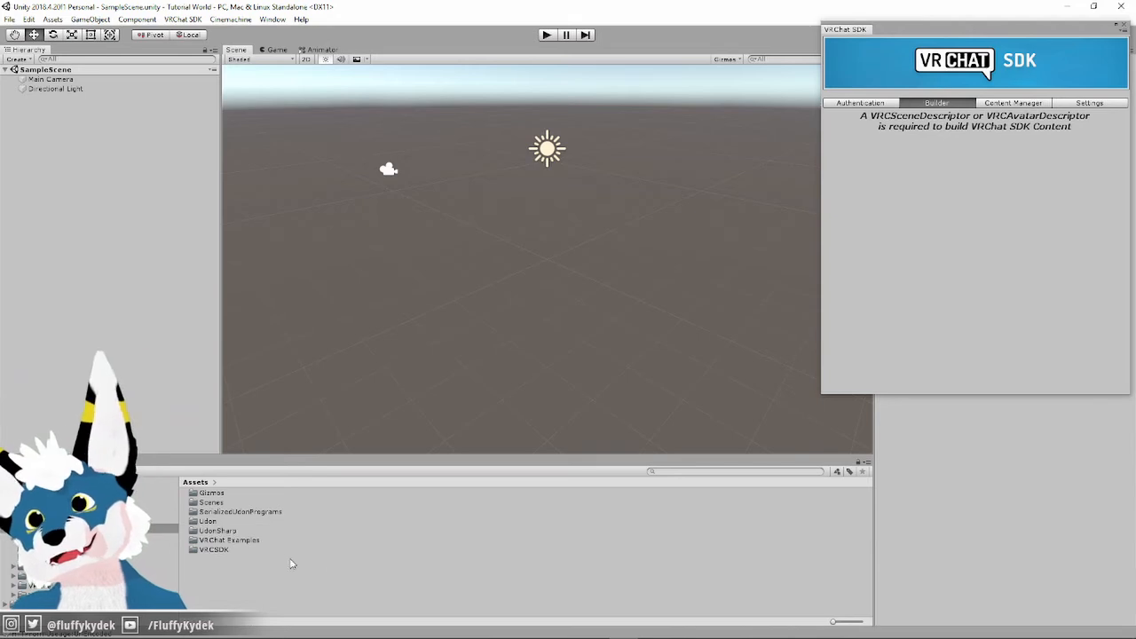
left_click(253, 551)
left_click(263, 540)
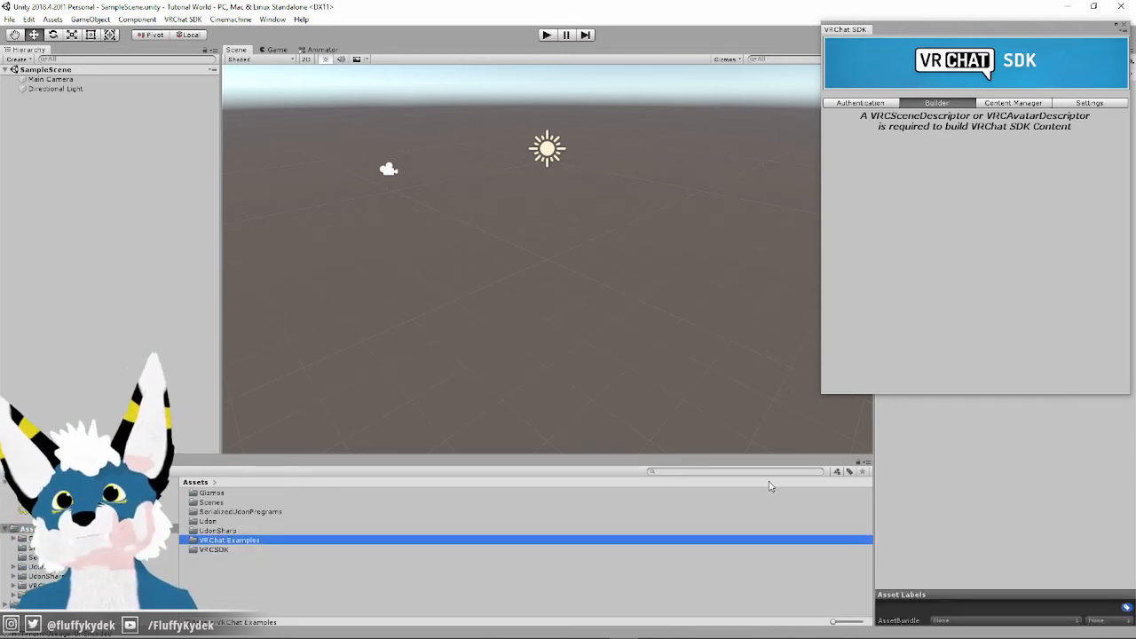
left_click(710, 471)
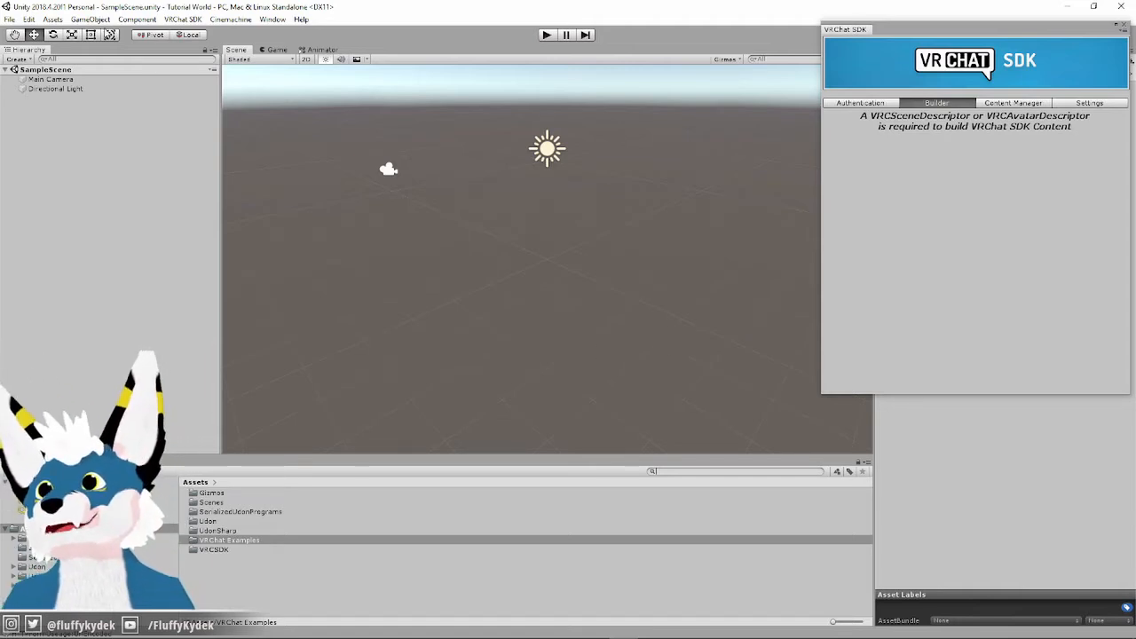
- Add a 3D Plane to the scene and move the SDK control panel off the Inspector to reach the plane's X scale
left_click(90, 19)
mouse_move(119, 61)
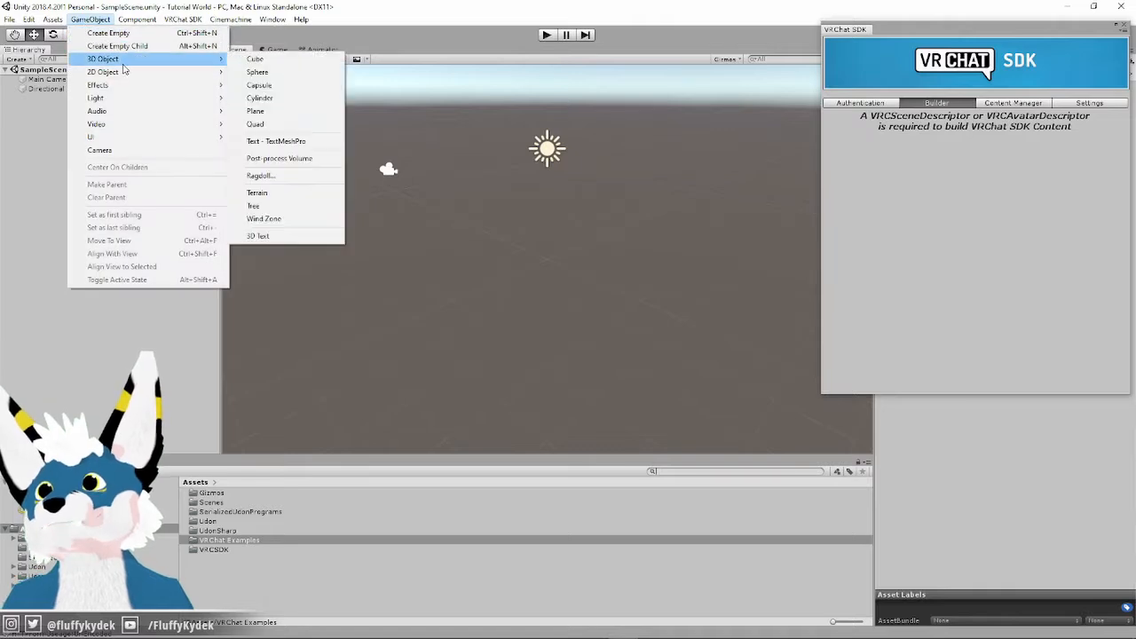
left_click(292, 112)
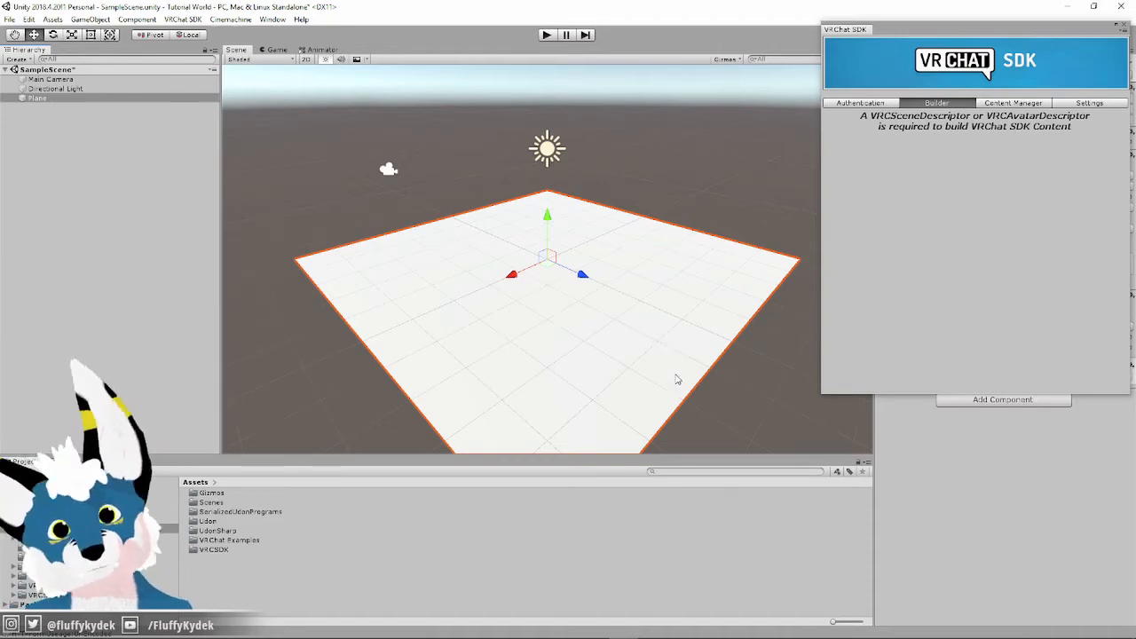
left_click_drag(968, 29, 1134, 200)
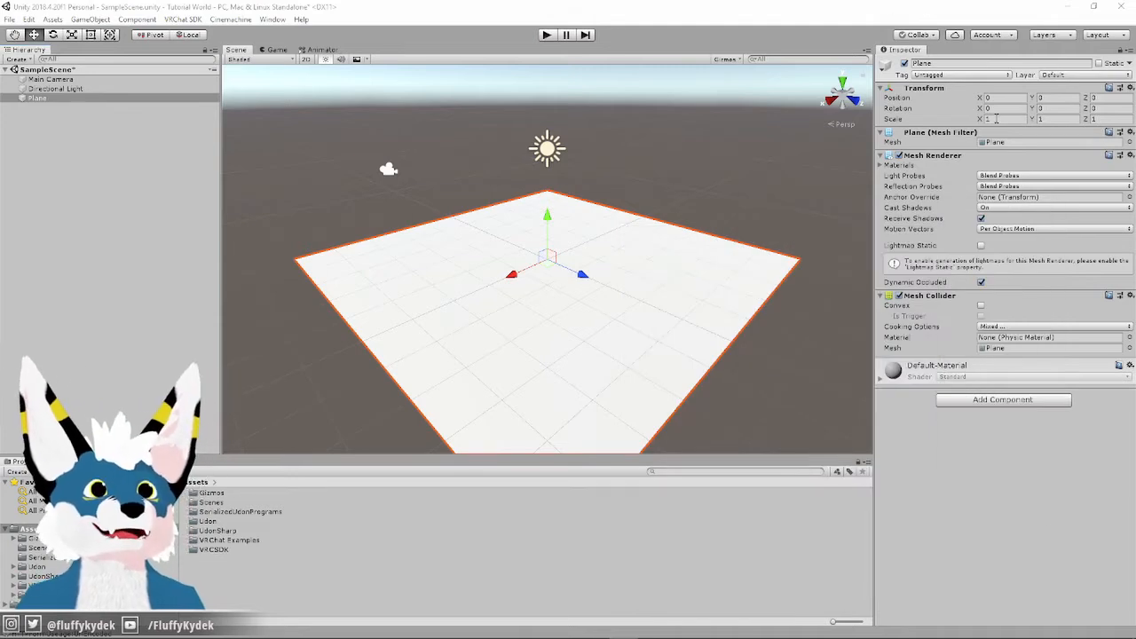
left_click(993, 121)
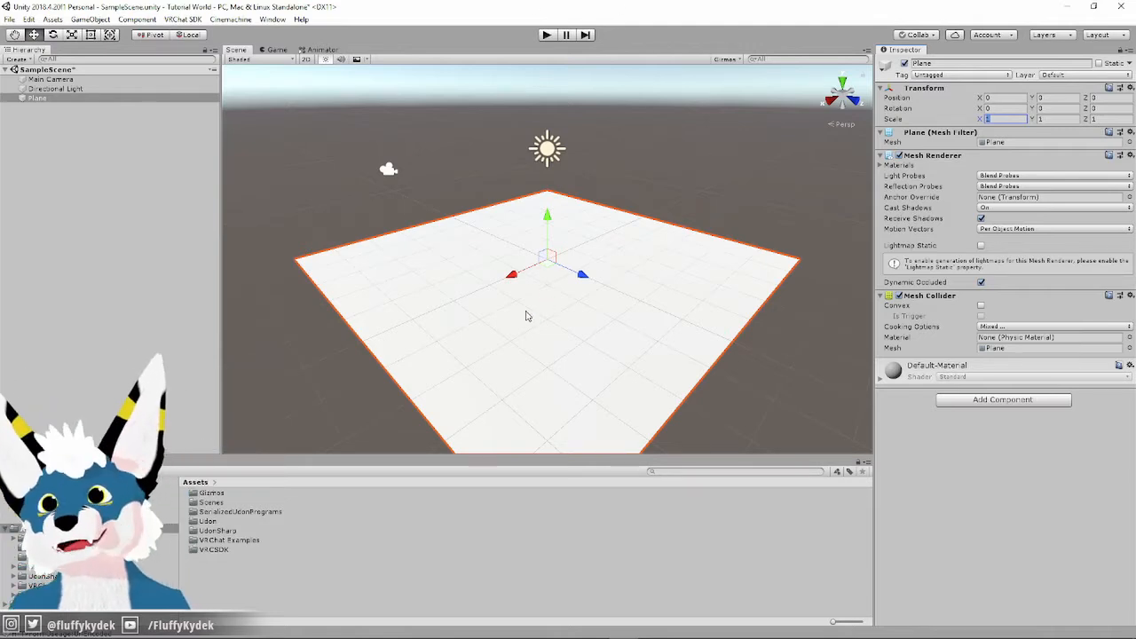
- Create a folder named "World" in the project's Assets
right_click(234, 580)
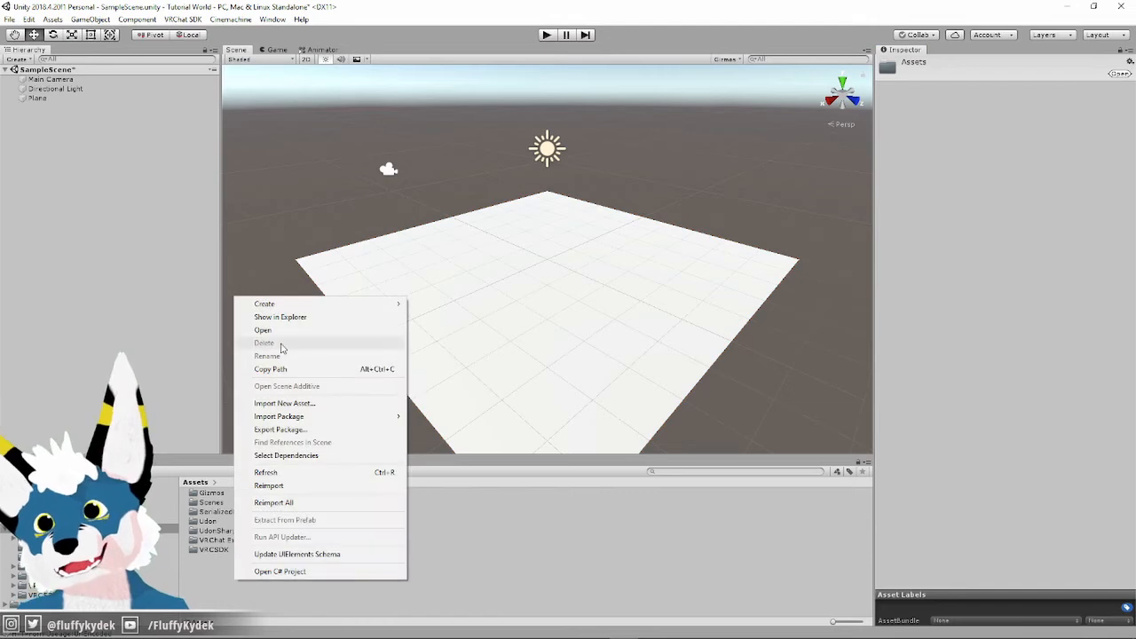
mouse_move(330, 305)
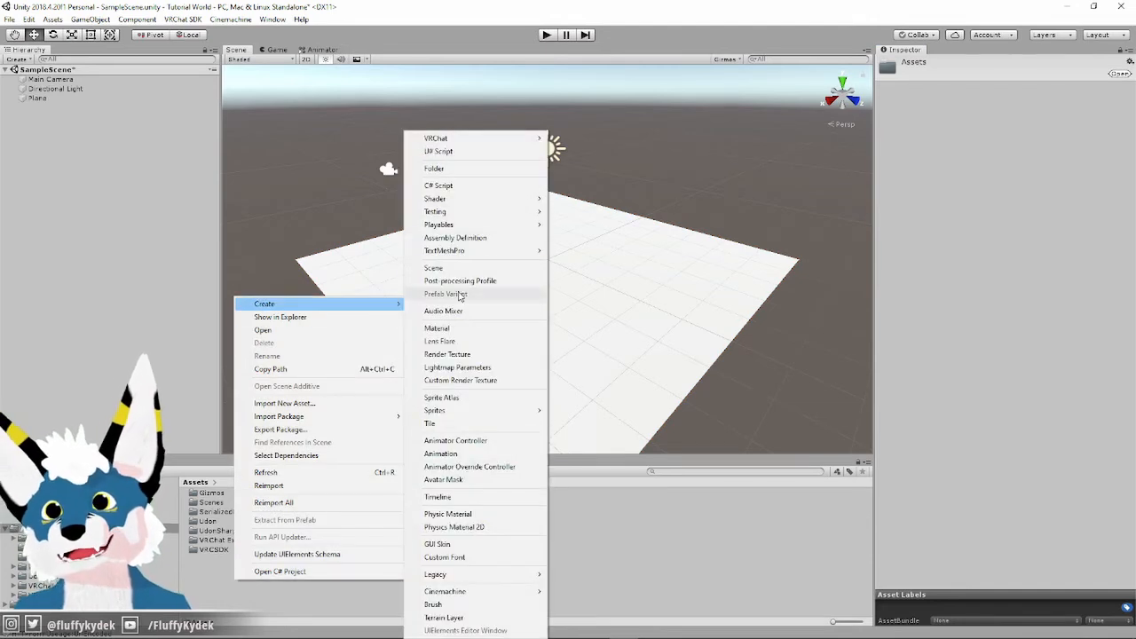
left_click(473, 168)
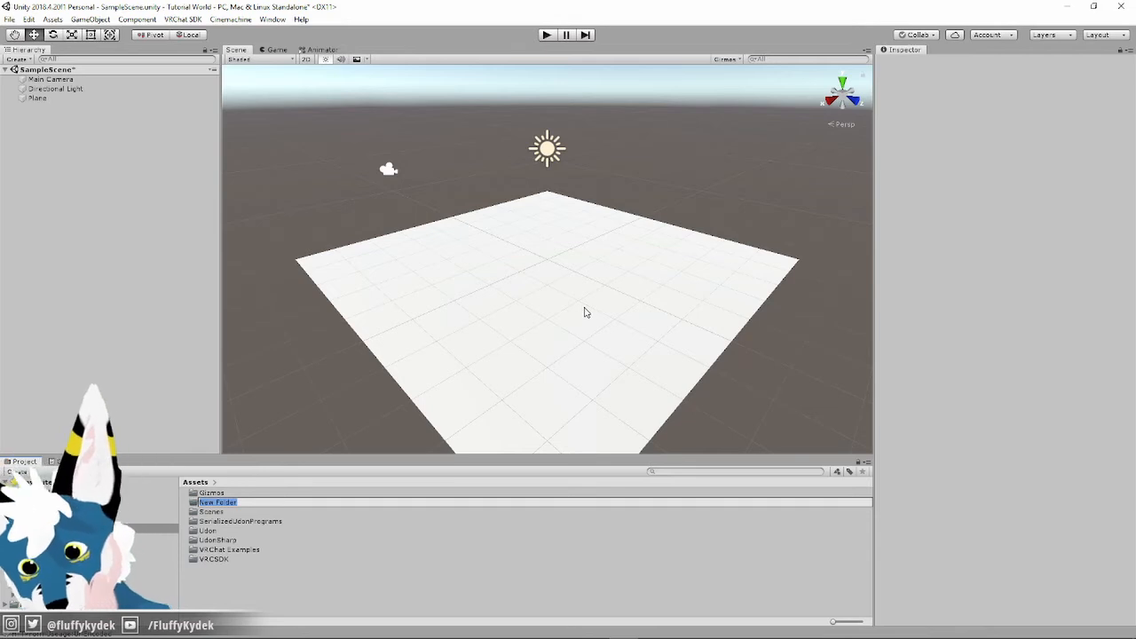
type("World")
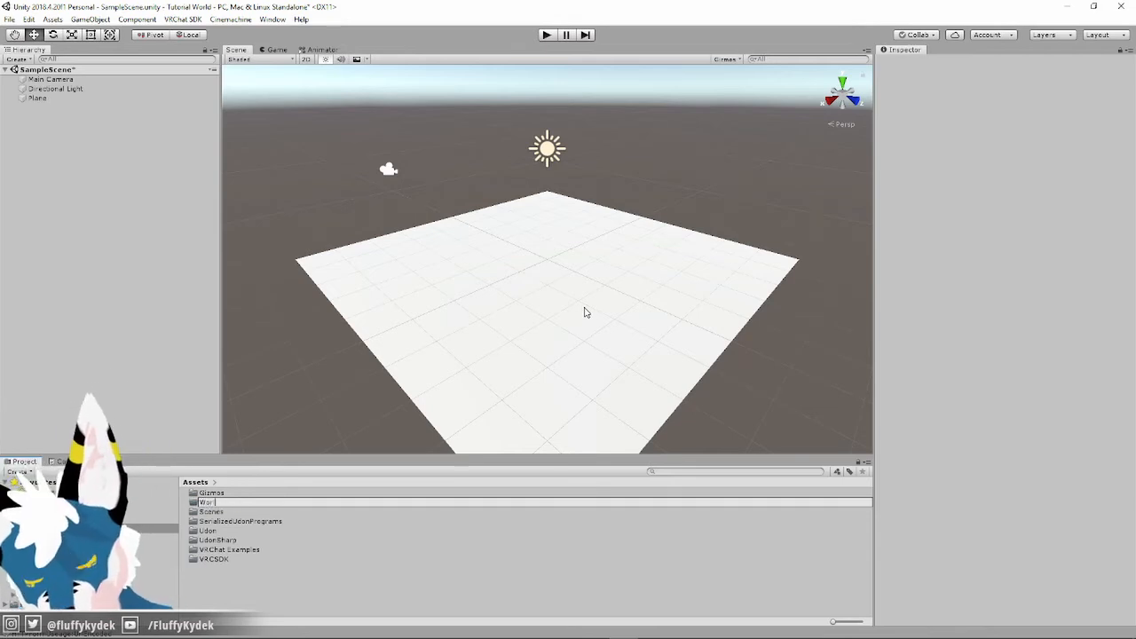
key("Return")
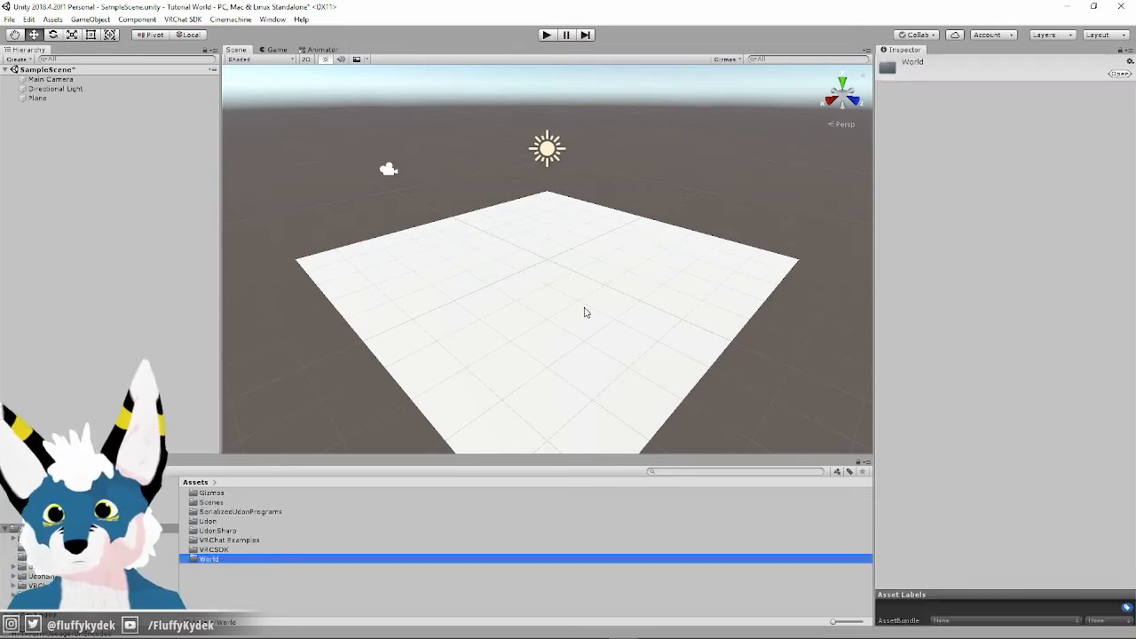
- Create a new material named "Floor" inside the World folder
double_click(205, 559)
right_click(320, 509)
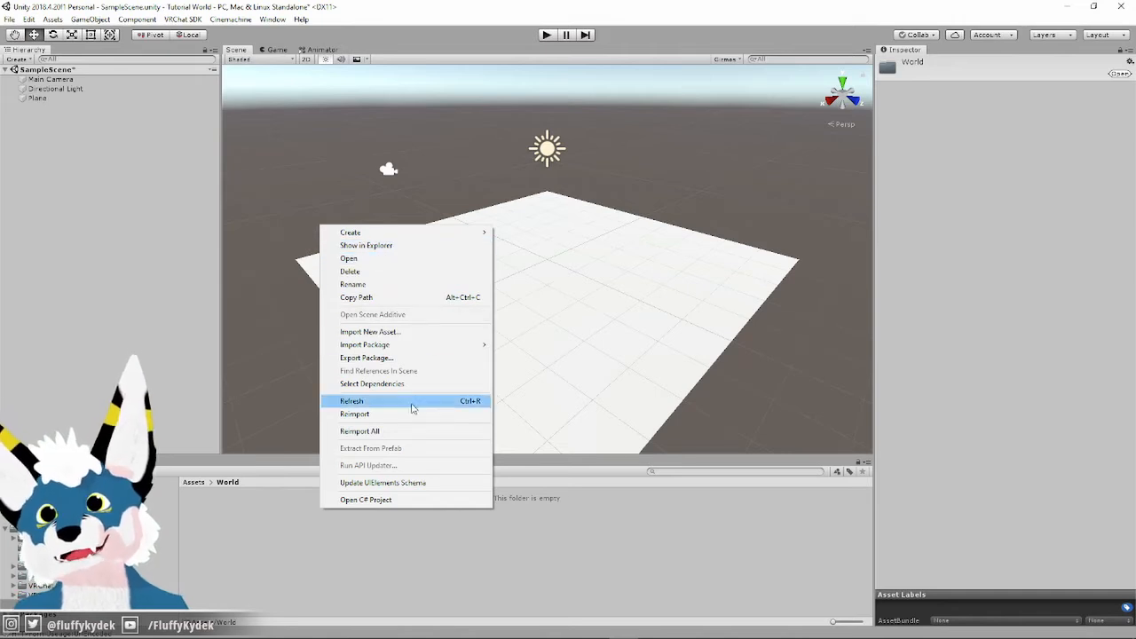
mouse_move(413, 232)
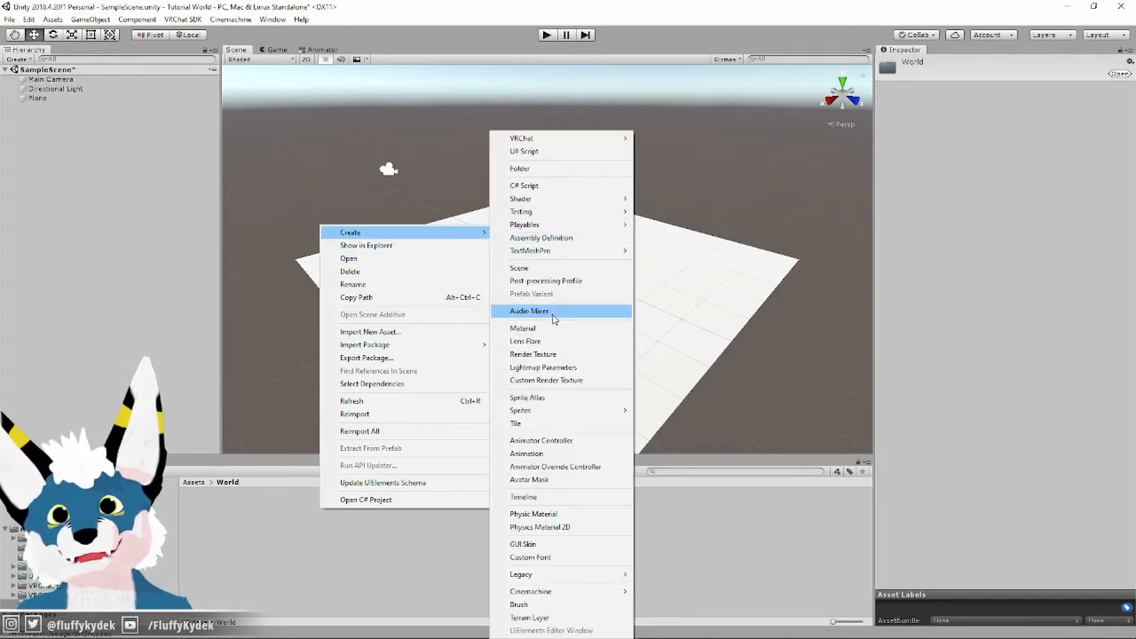
right_click(267, 532)
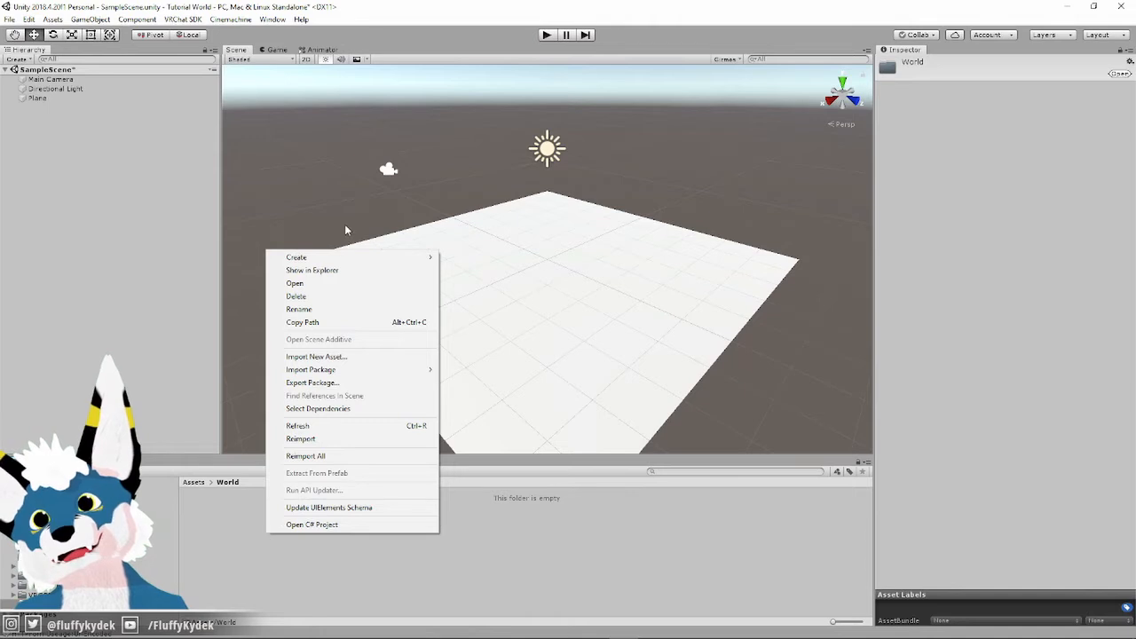
mouse_move(378, 257)
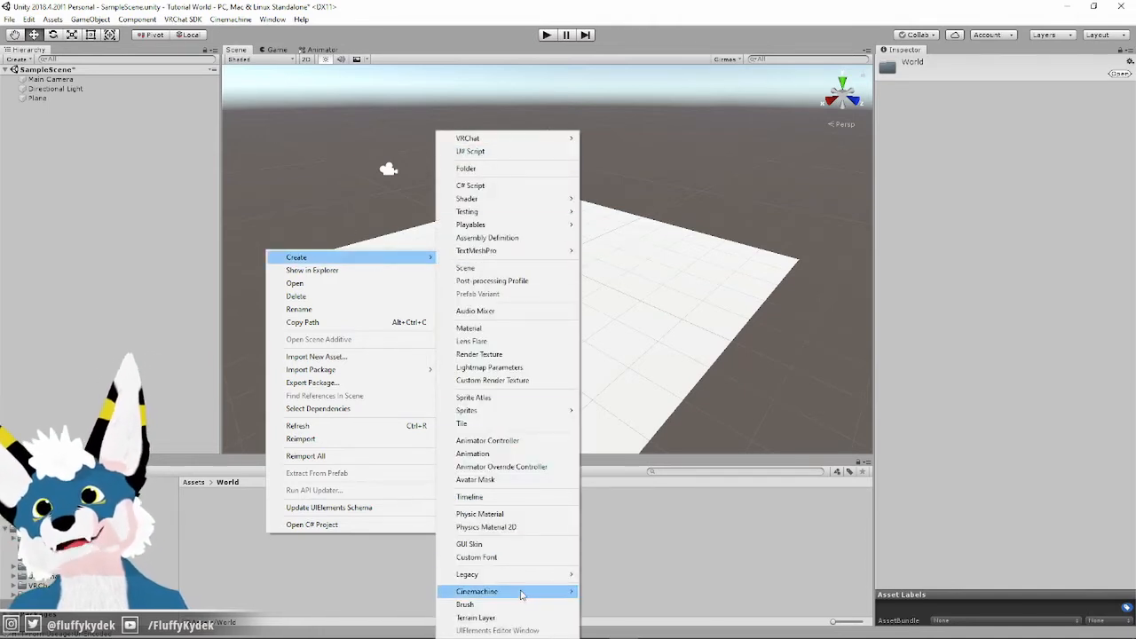
mouse_move(521, 601)
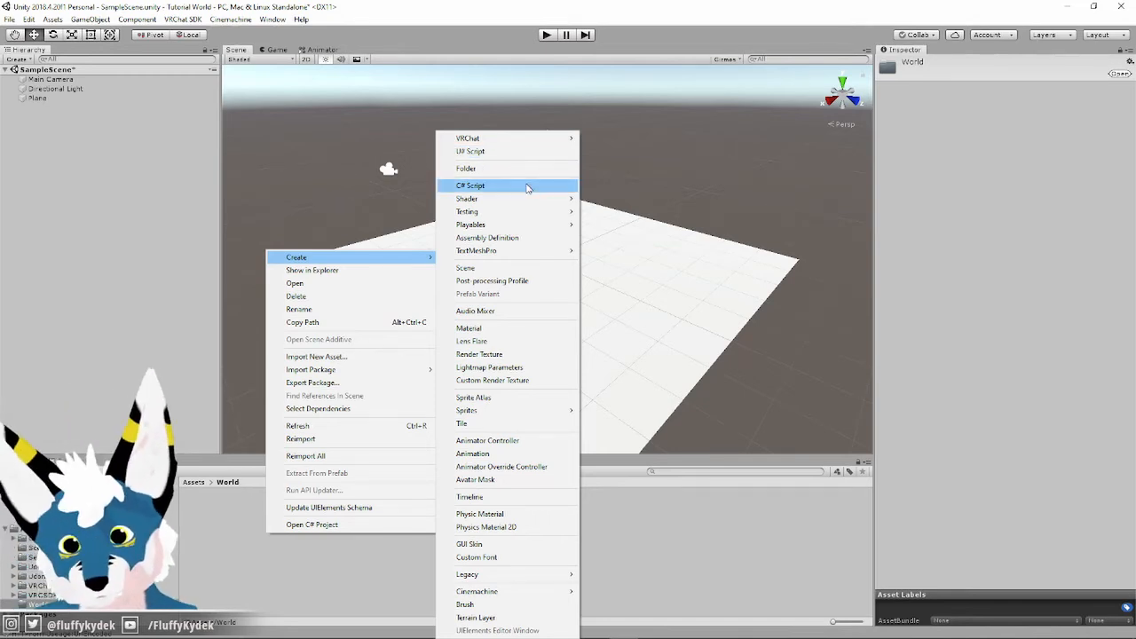
mouse_move(507, 203)
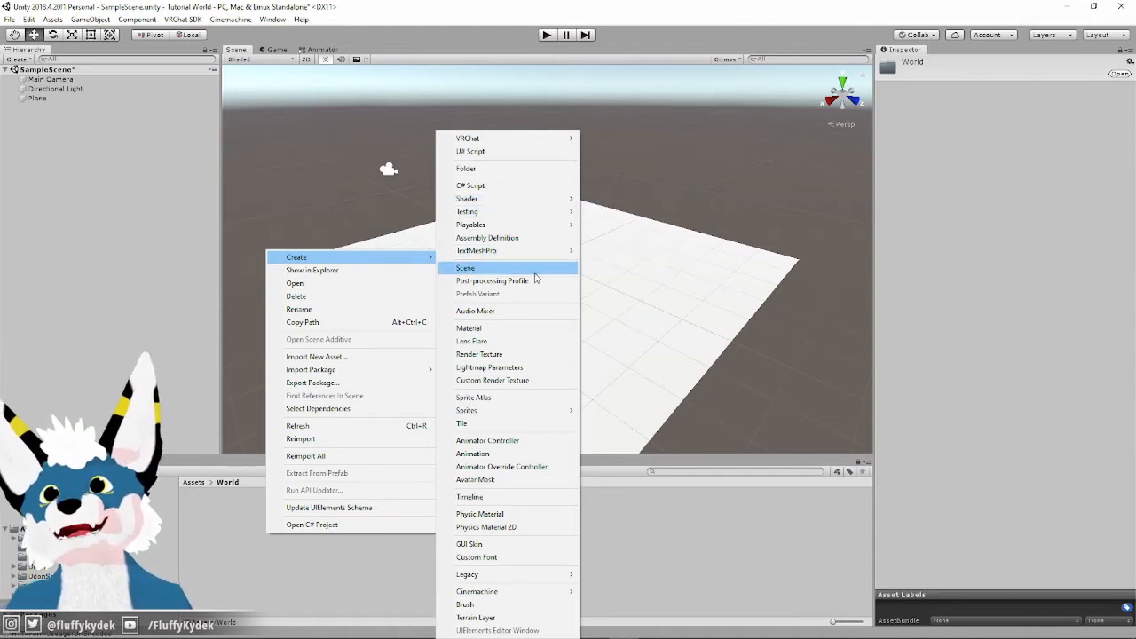
left_click(528, 329)
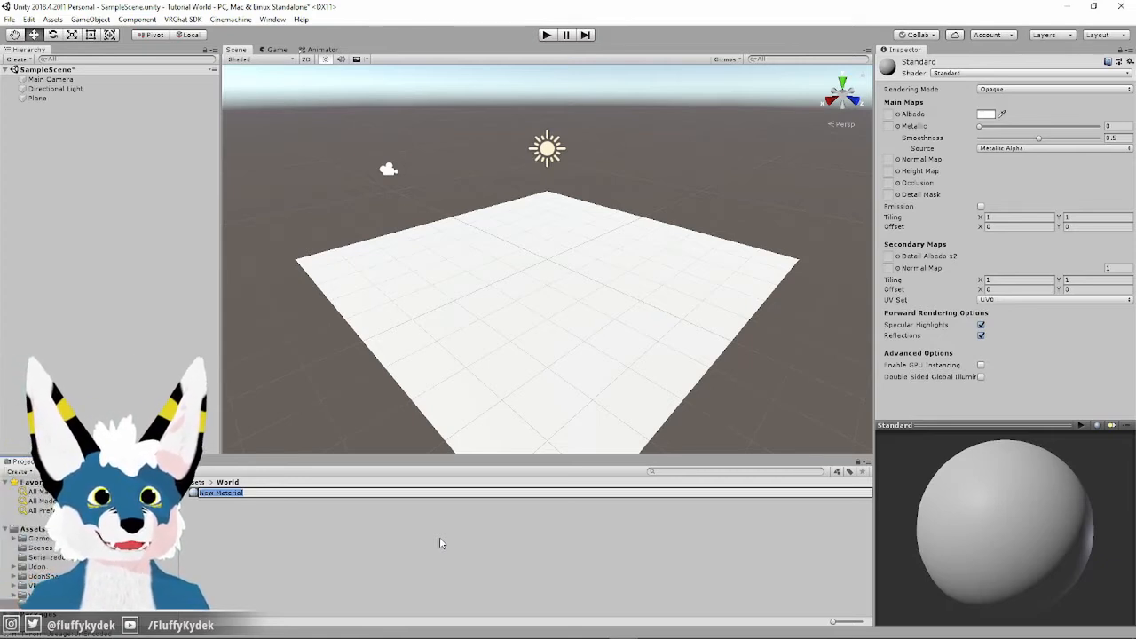
type("Floor")
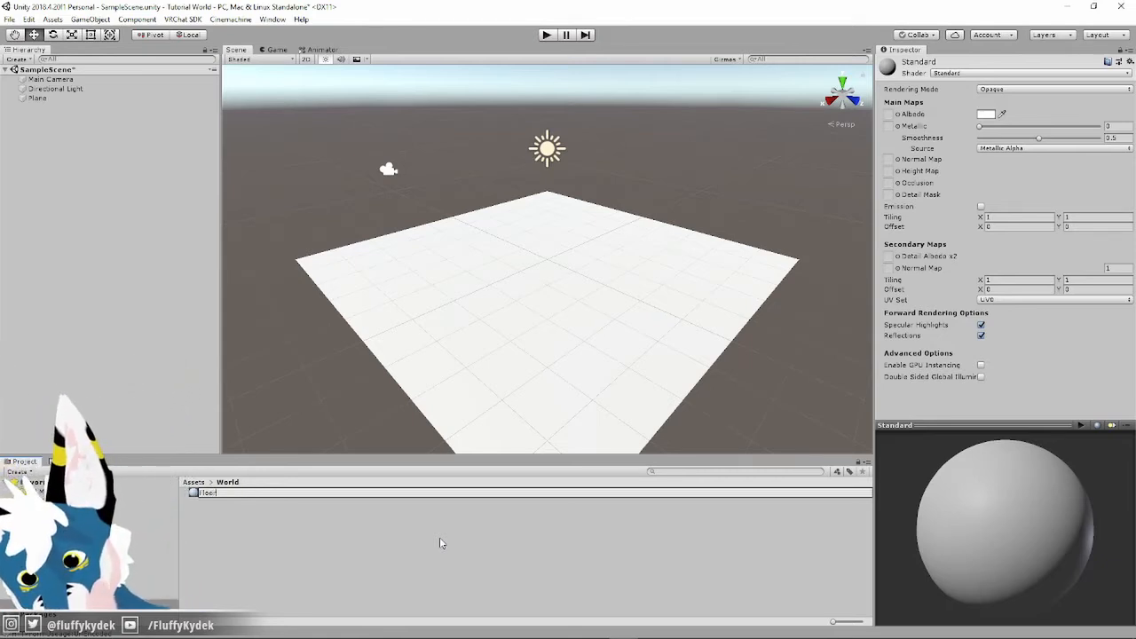
key("Return")
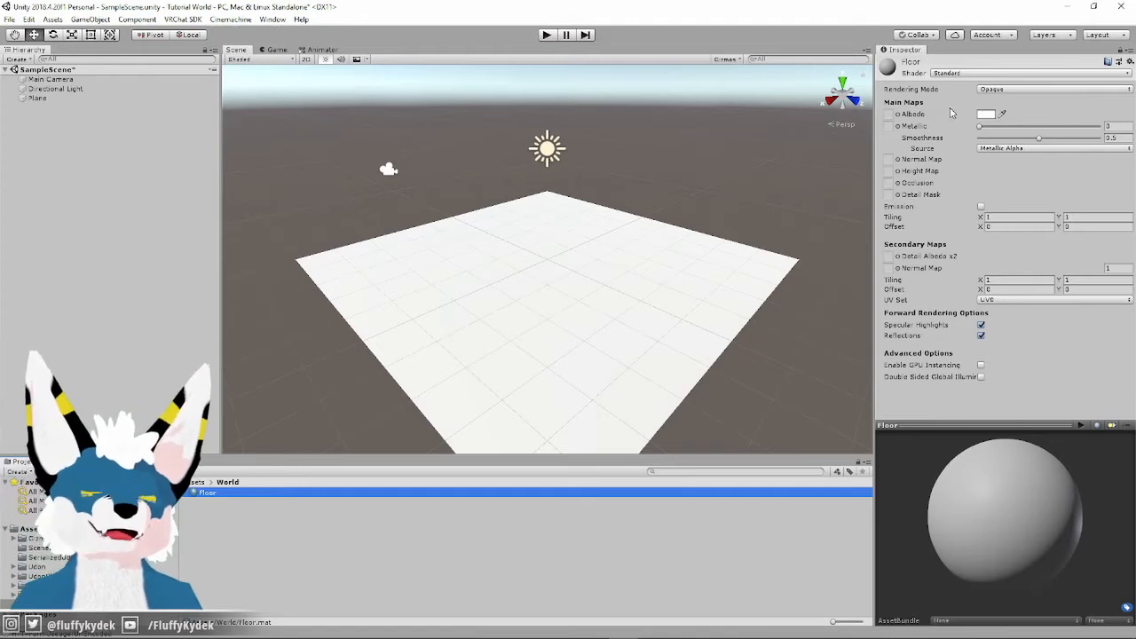
left_click(887, 123)
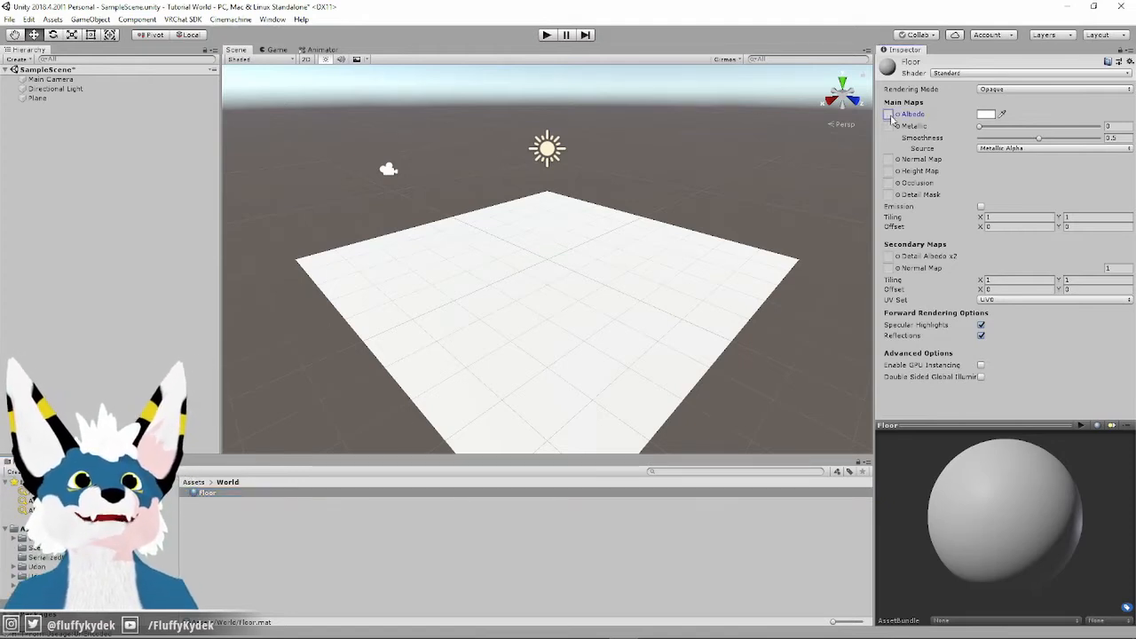
left_click(888, 115)
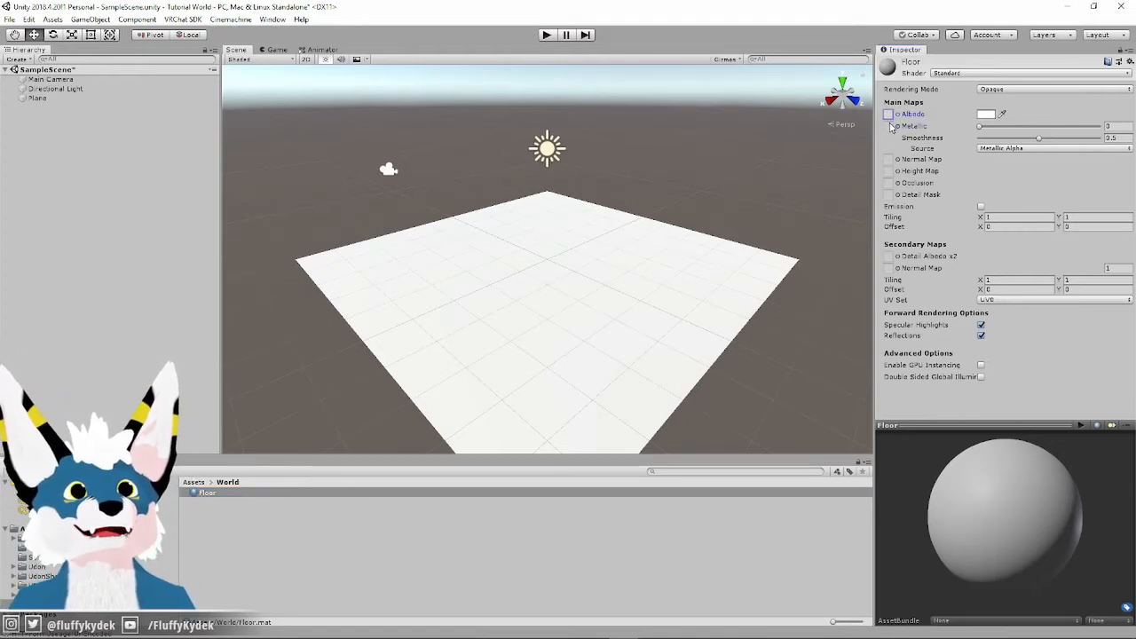
left_click(887, 124)
left_click(887, 116)
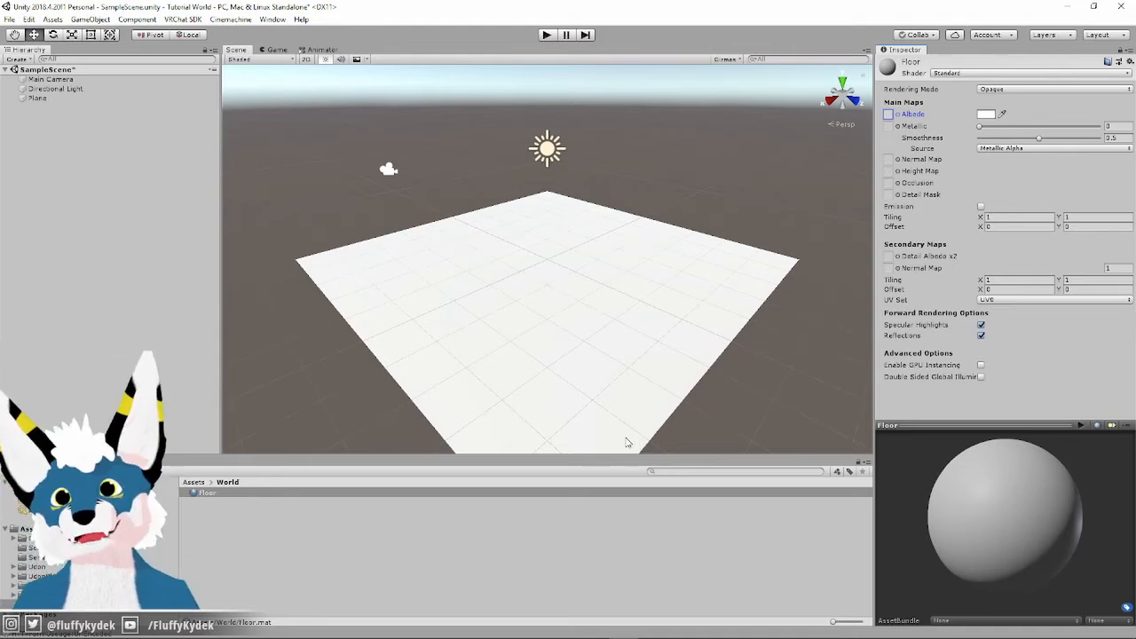
left_click(375, 571)
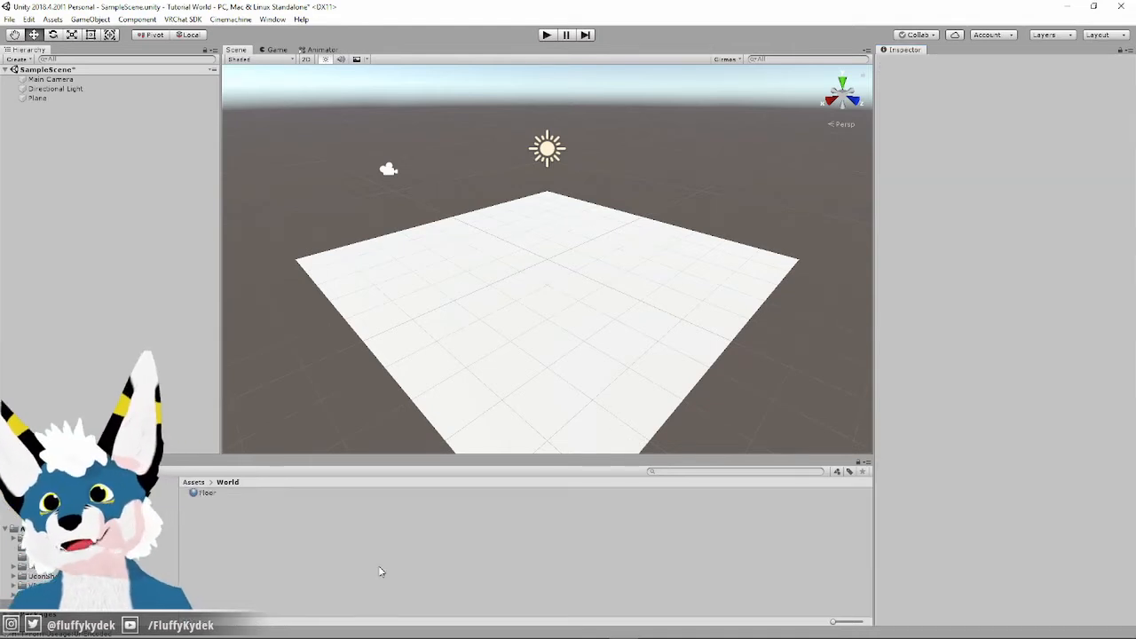
right_click(291, 513)
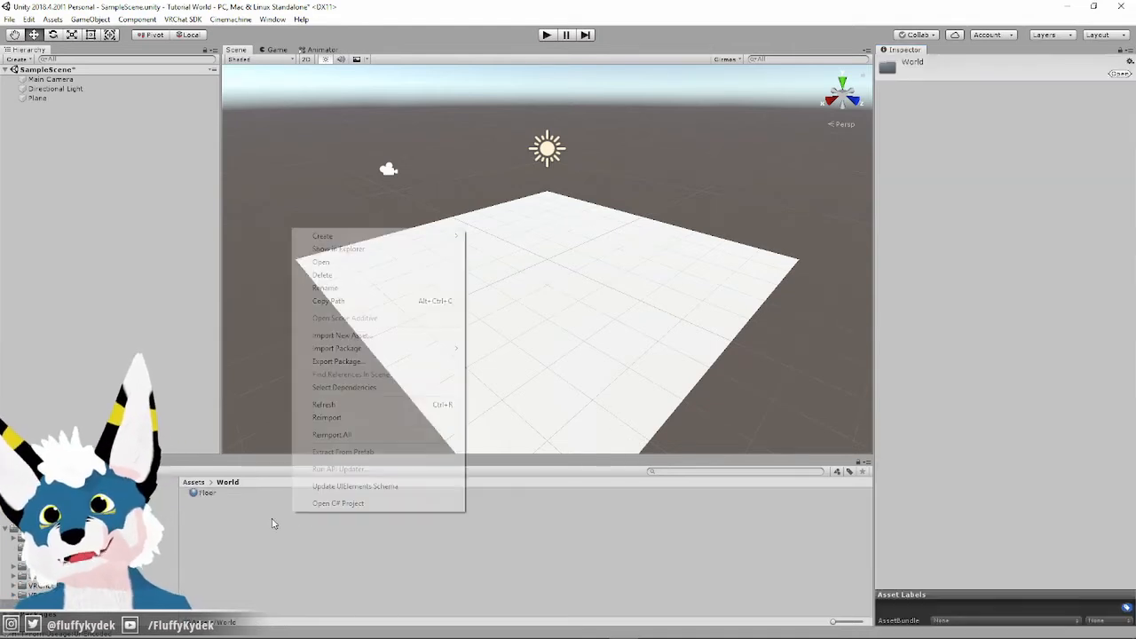
left_click(652, 559)
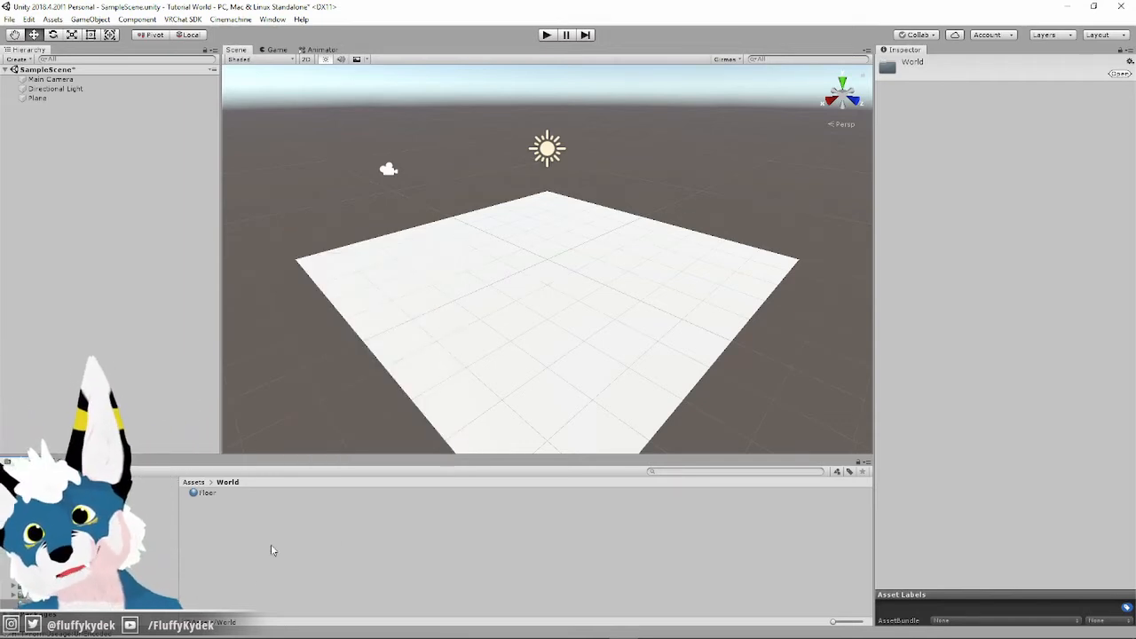
- Set the Floor material's albedo color to a mid grey
left_click(206, 492)
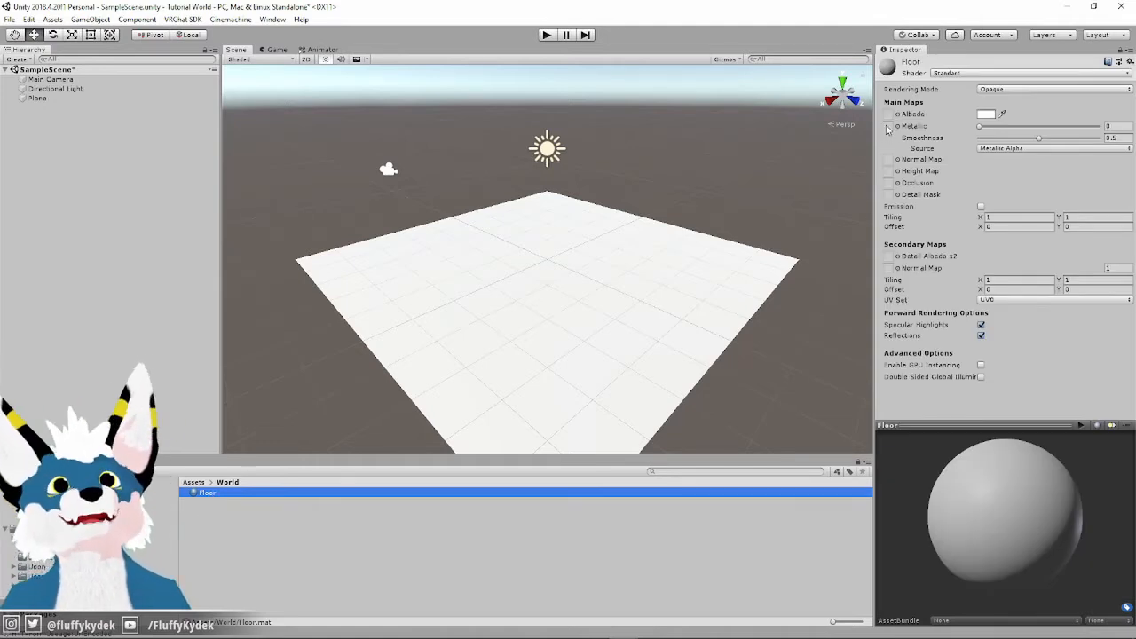
left_click(992, 114)
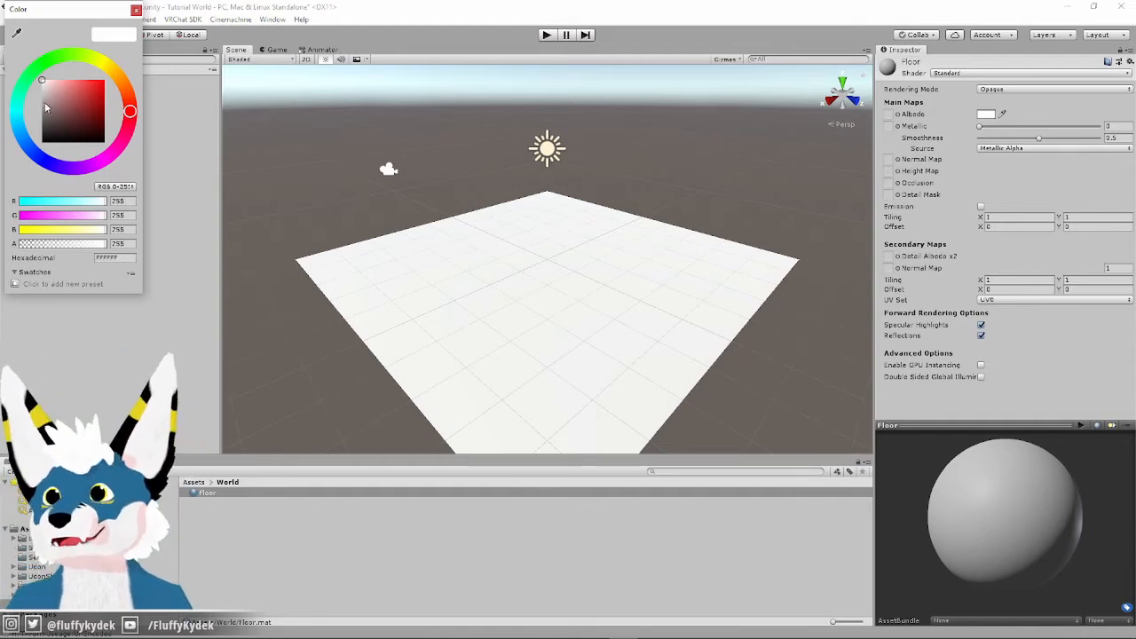
left_click_drag(43, 89, 45, 105)
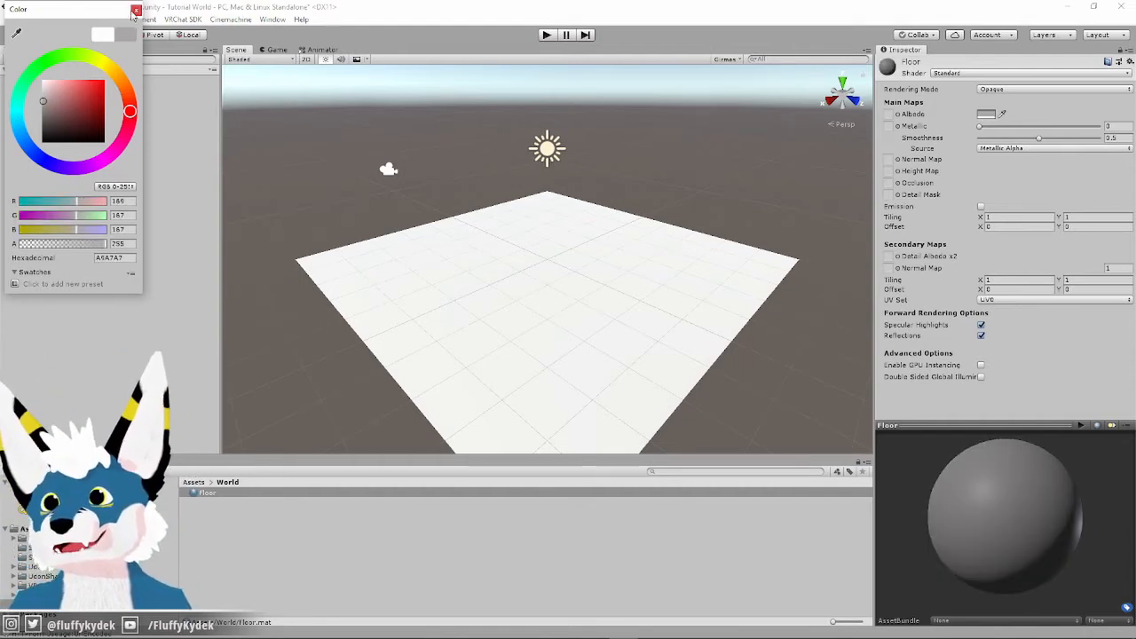
left_click(136, 10)
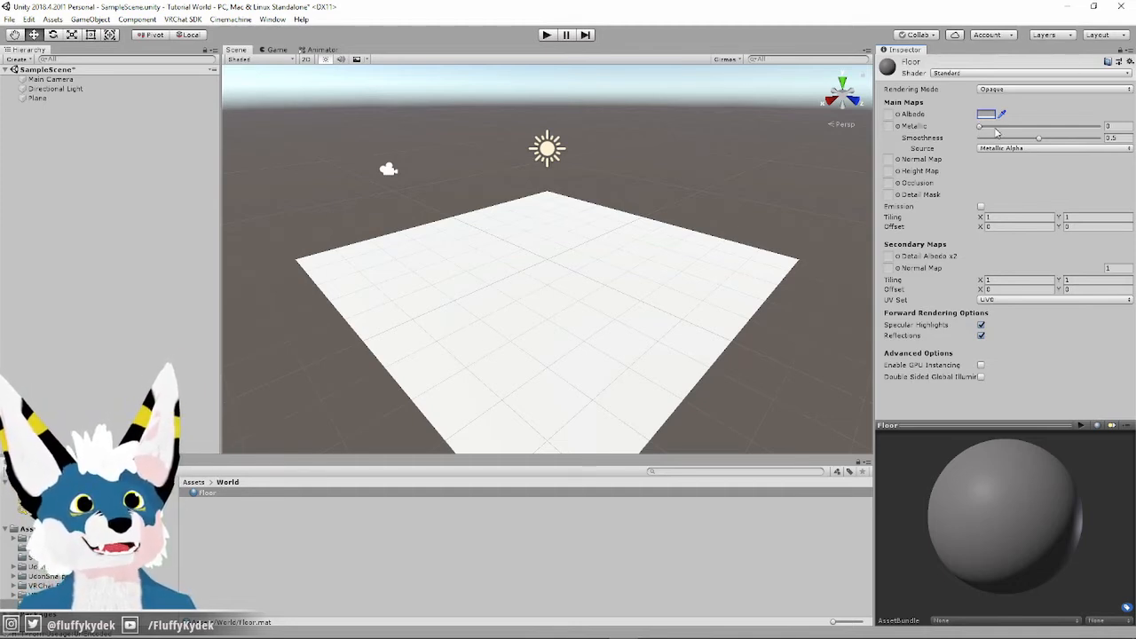
- Set the Floor material's Metallic value to 1 and its Smoothness to 0
left_click_drag(1012, 129, 1098, 126)
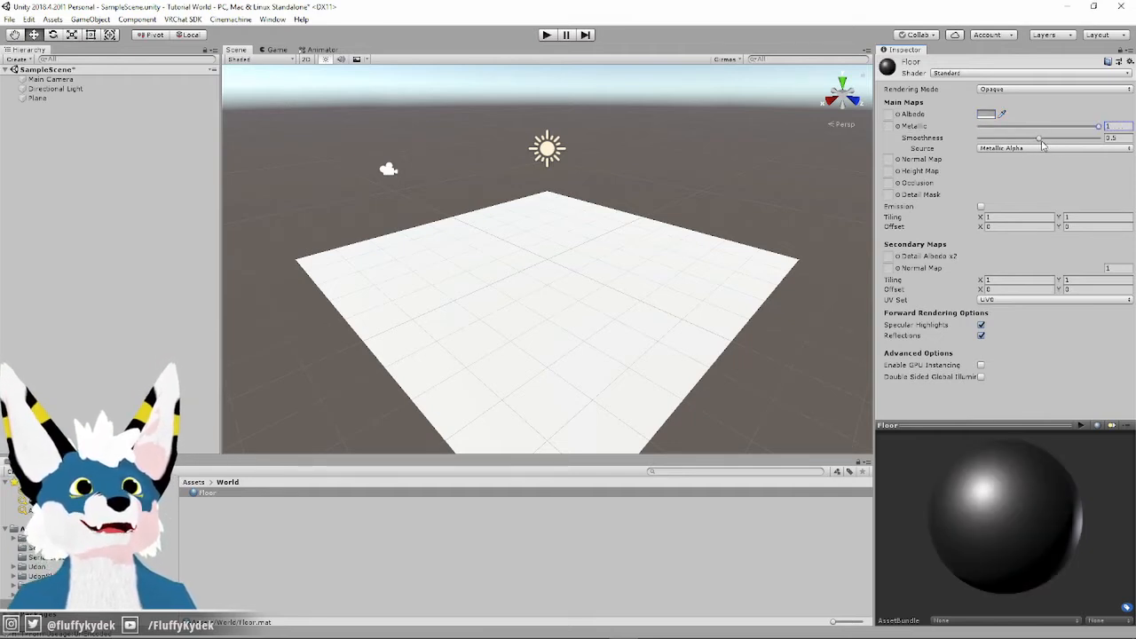
left_click_drag(1042, 142, 1134, 139)
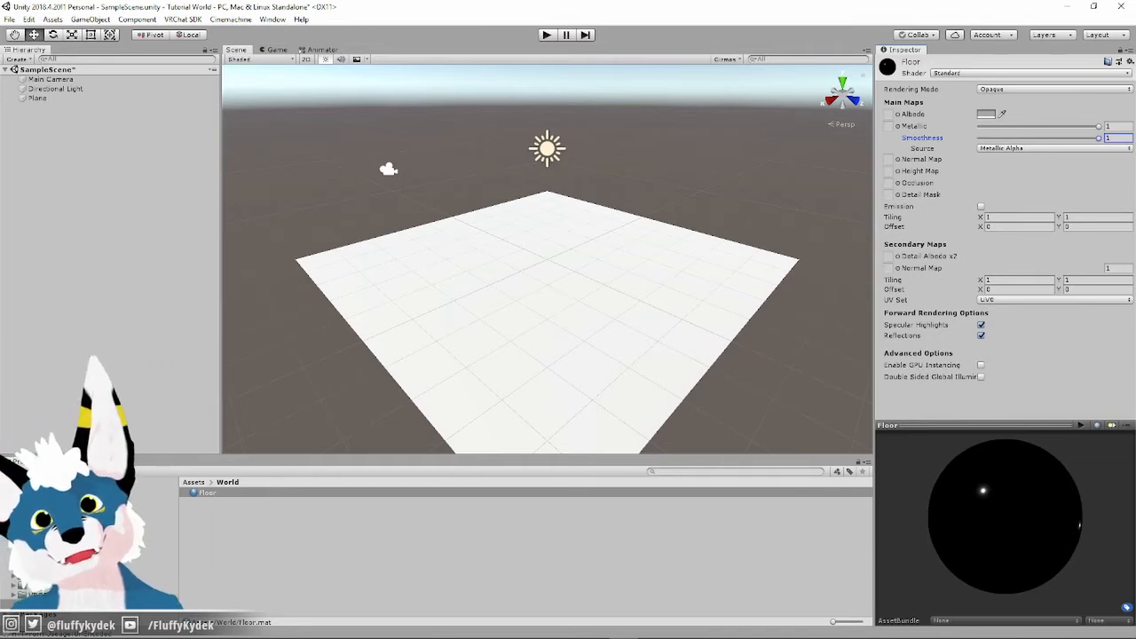
left_click_drag(1098, 139, 958, 142)
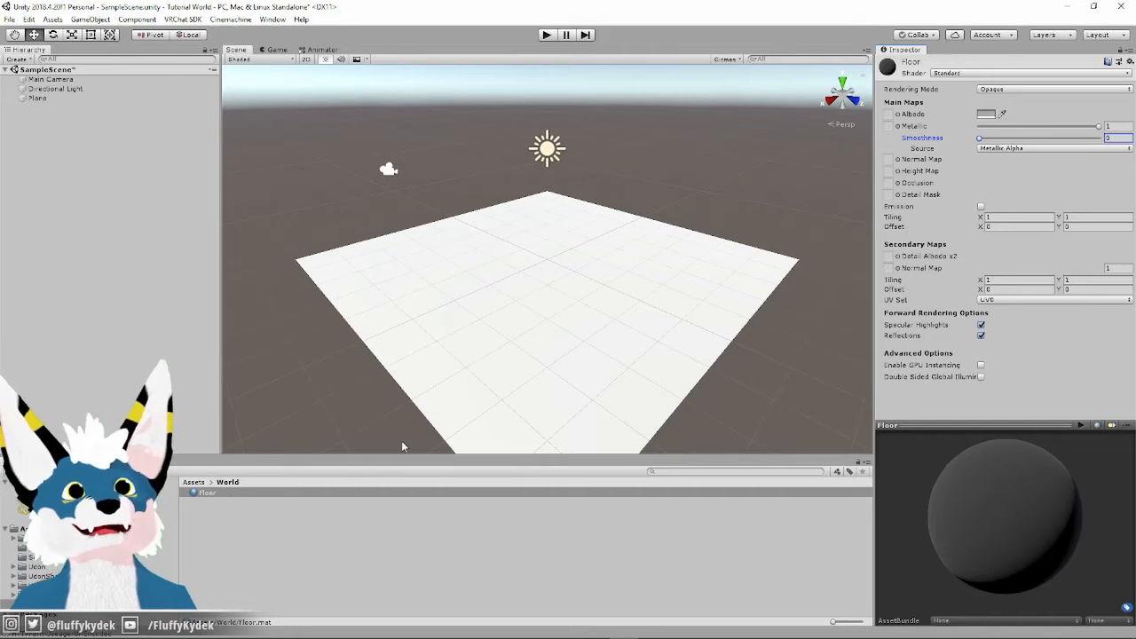
- Apply the Floor material to the ground plane in the scene
left_click_drag(220, 497, 251, 467)
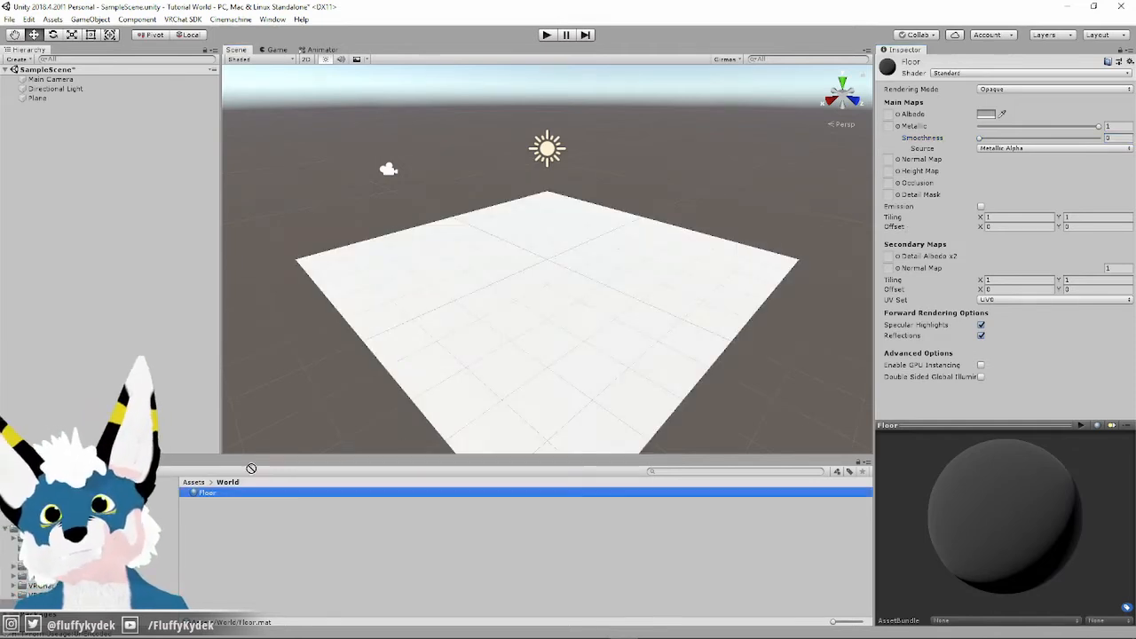
left_click_drag(385, 451, 1008, 126)
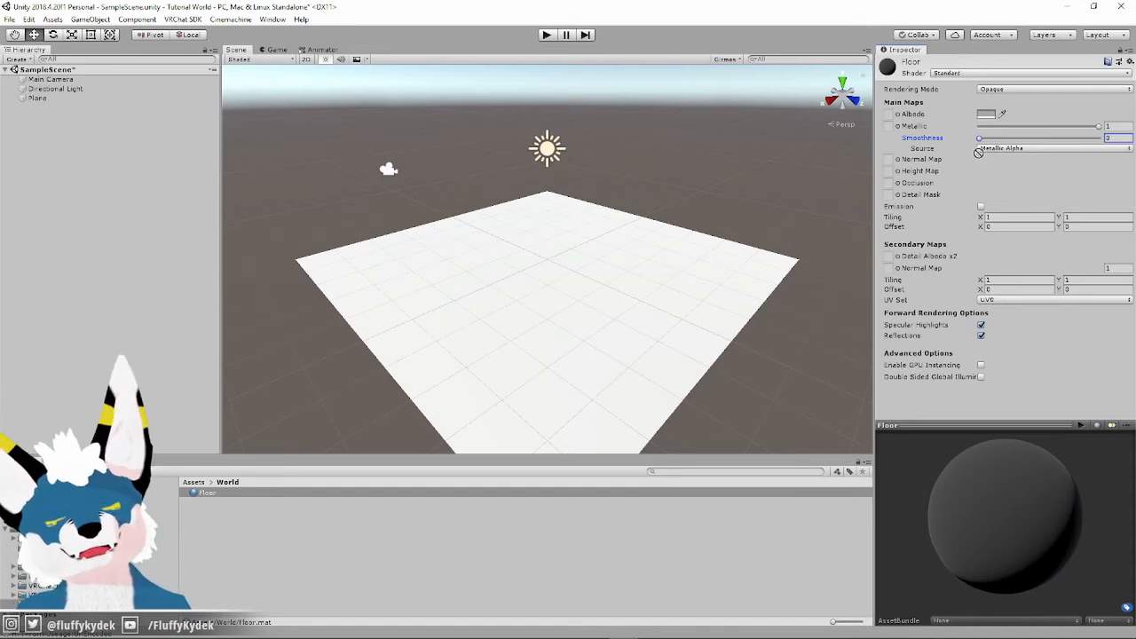
left_click_drag(970, 153, 588, 282)
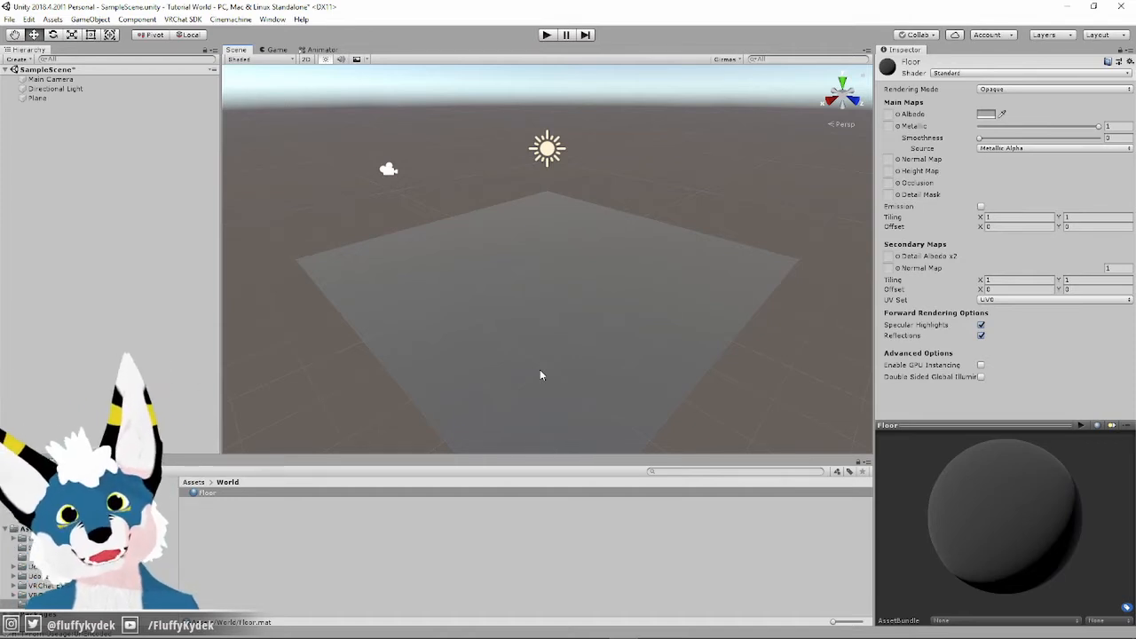
- Change the Floor material's albedo color to a pale blue-grey, hex B1C9CF, and look over the plane
scroll(509, 267, "up", 2)
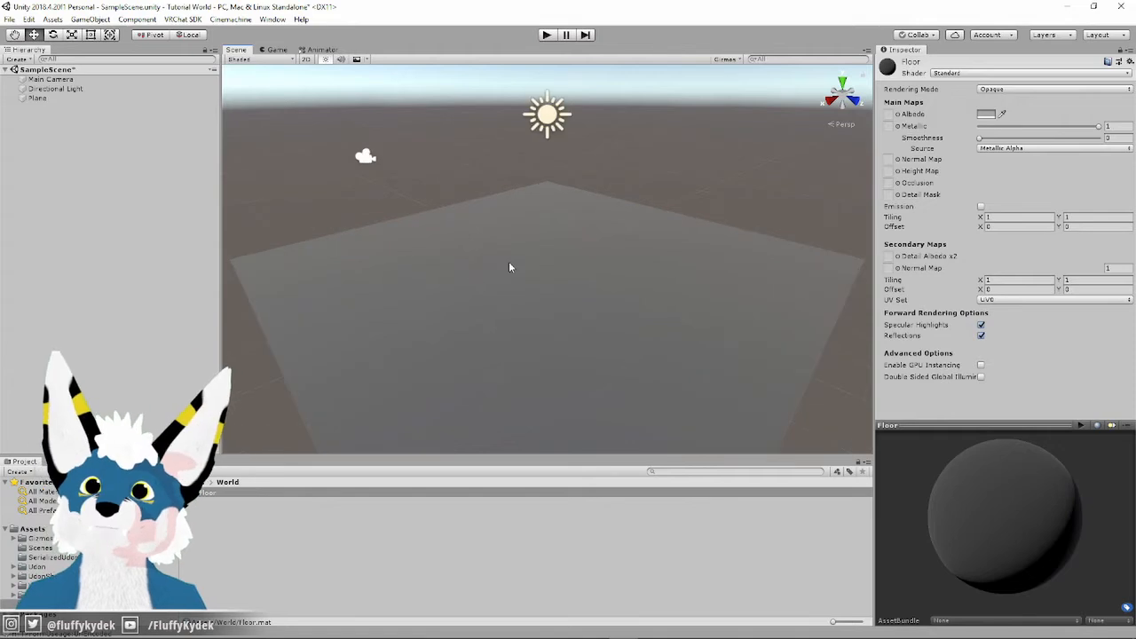
right_click_drag(421, 312, 544, 352)
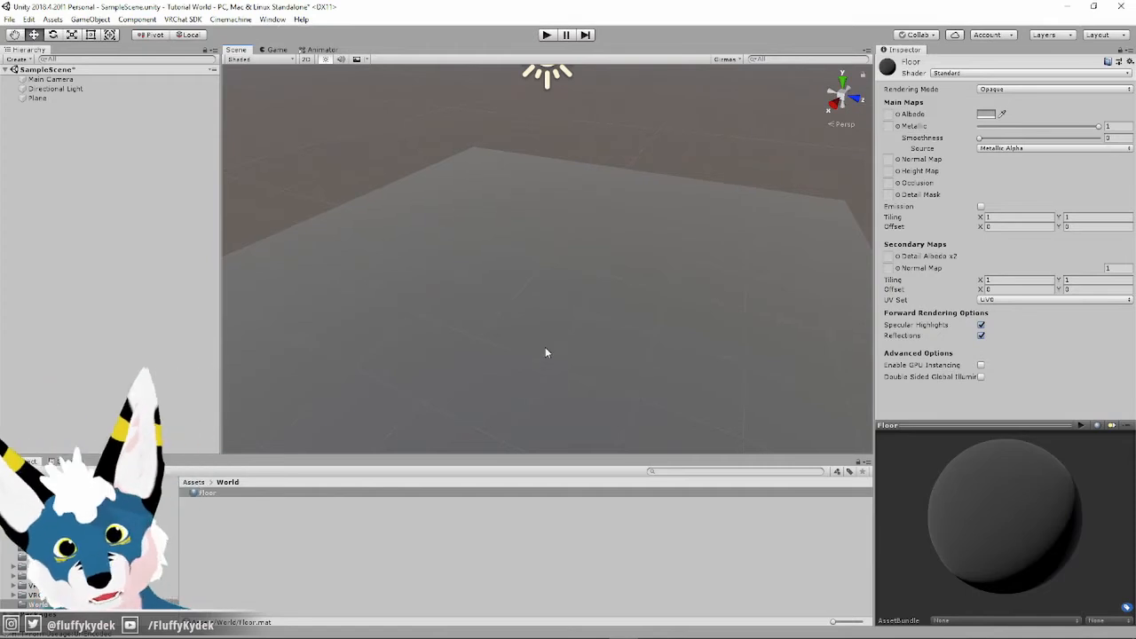
left_click(986, 115)
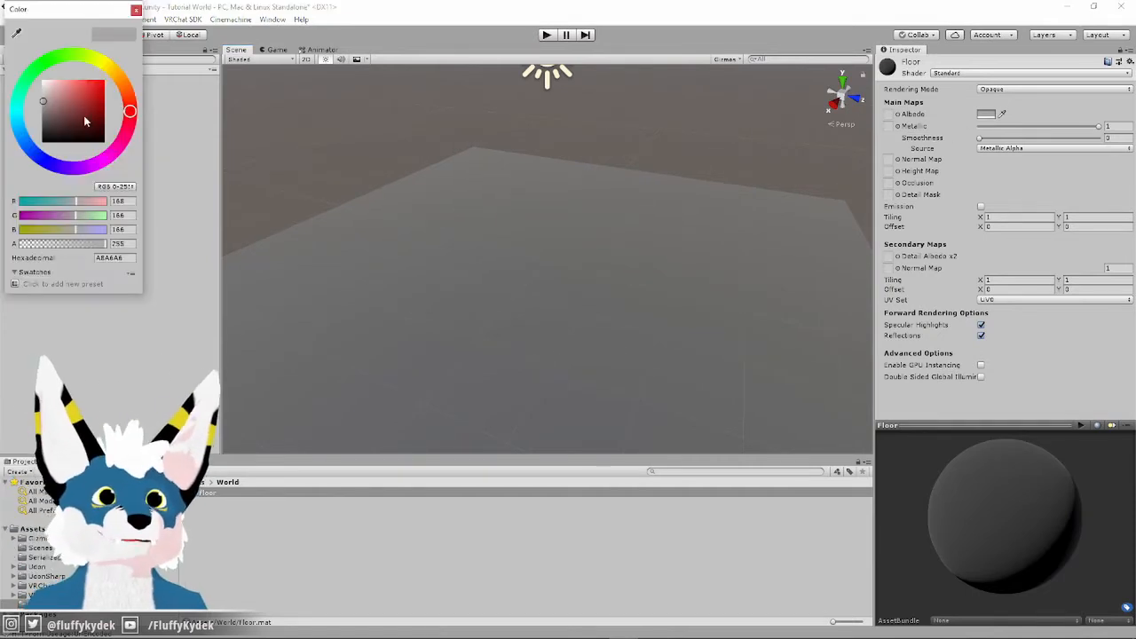
left_click_drag(44, 101, 41, 92)
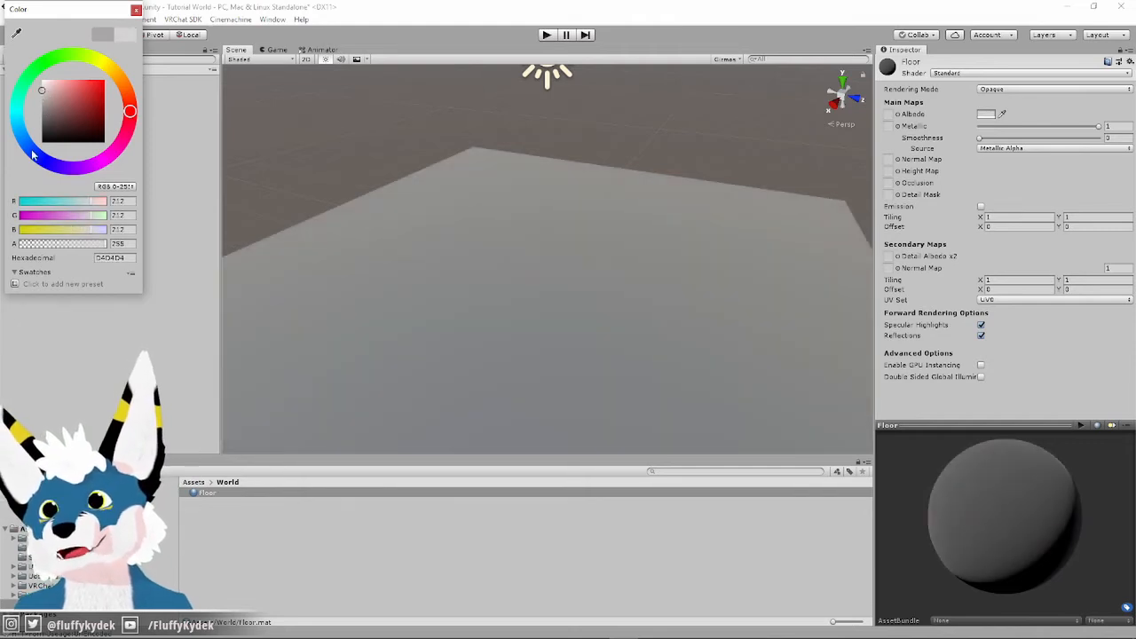
mouse_move(34, 154)
left_mouse_down()
mouse_move(17, 124)
mouse_move(51, 92)
left_mouse_up()
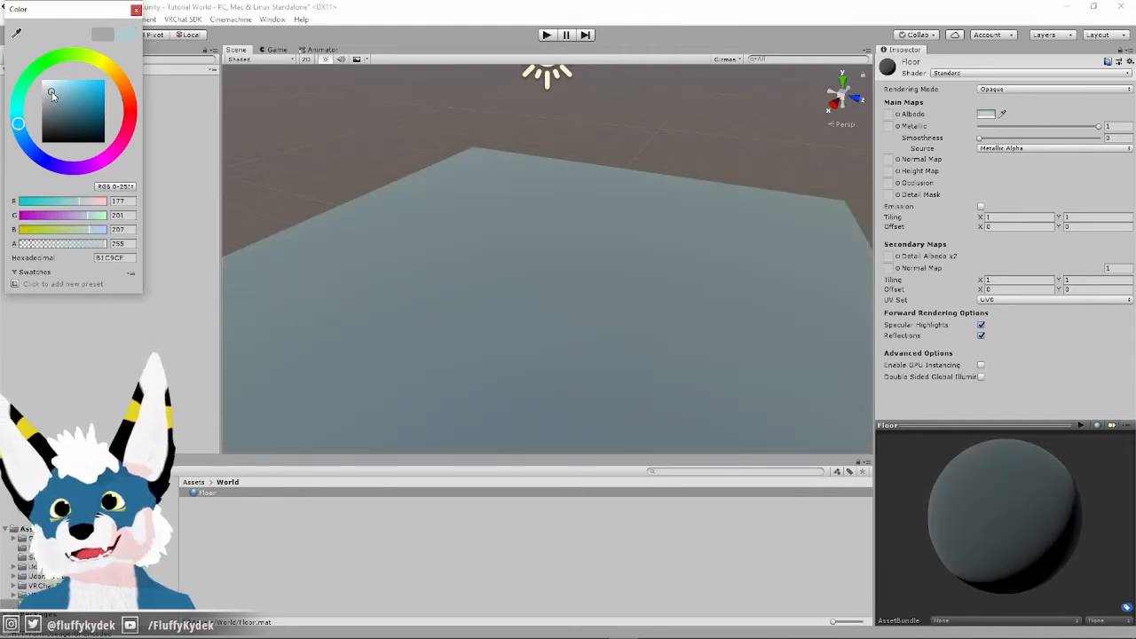
left_click(135, 10)
right_click_drag(647, 304, 524, 241)
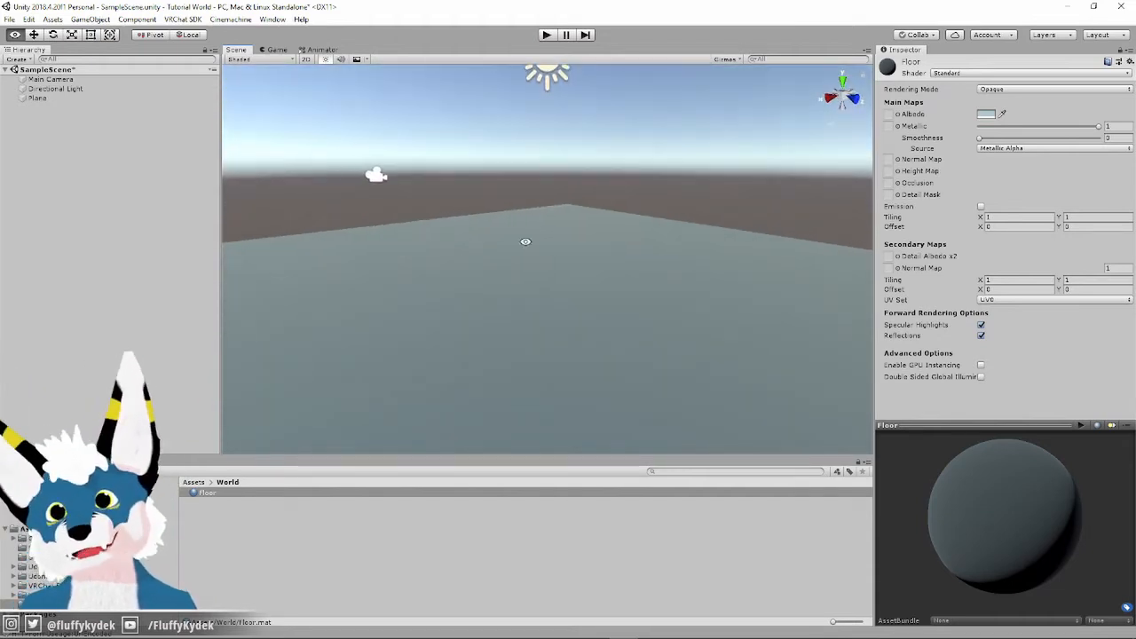
- Return to the root Assets folder and check what the VRChat SDK Builder requires for building content
left_click(192, 481)
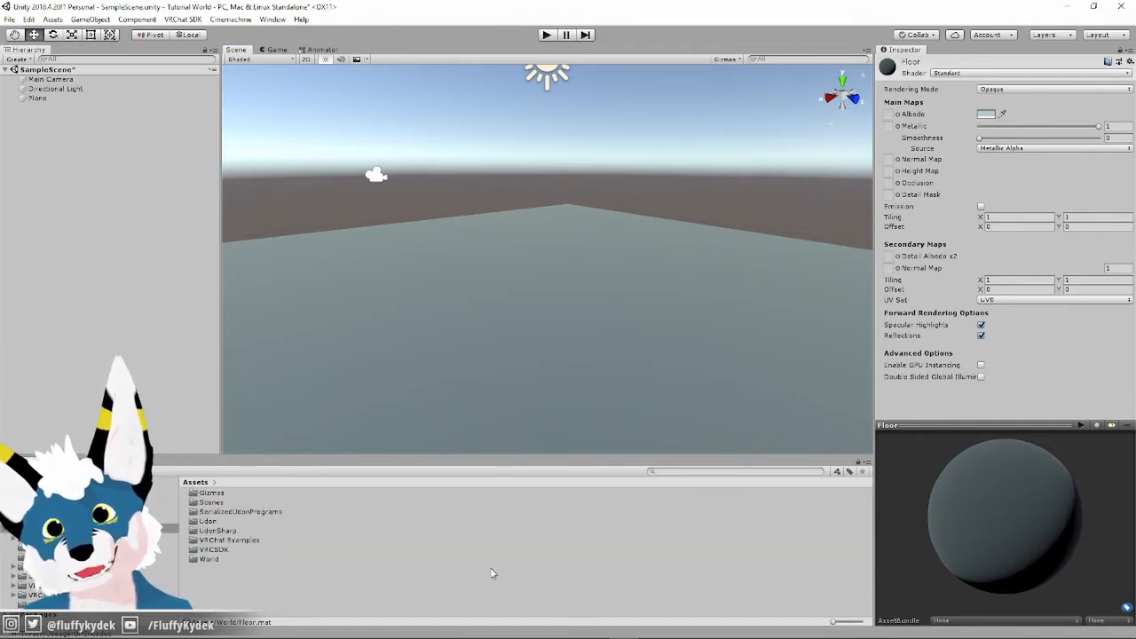
left_click_drag(1135, 63, 646, 100)
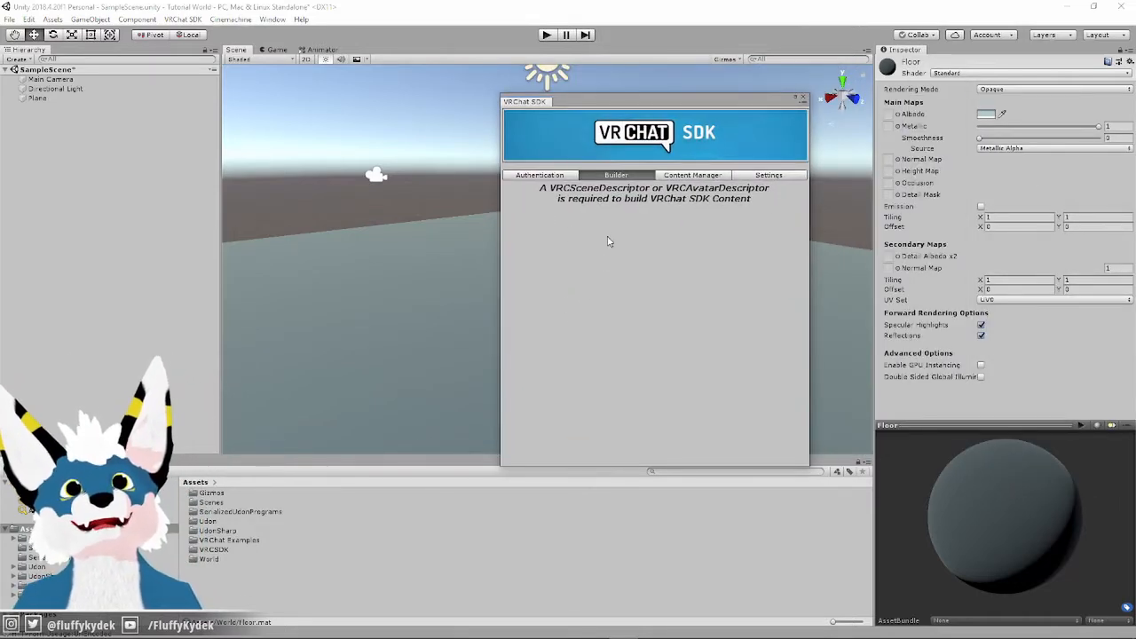
left_click_drag(630, 100, 0, 337)
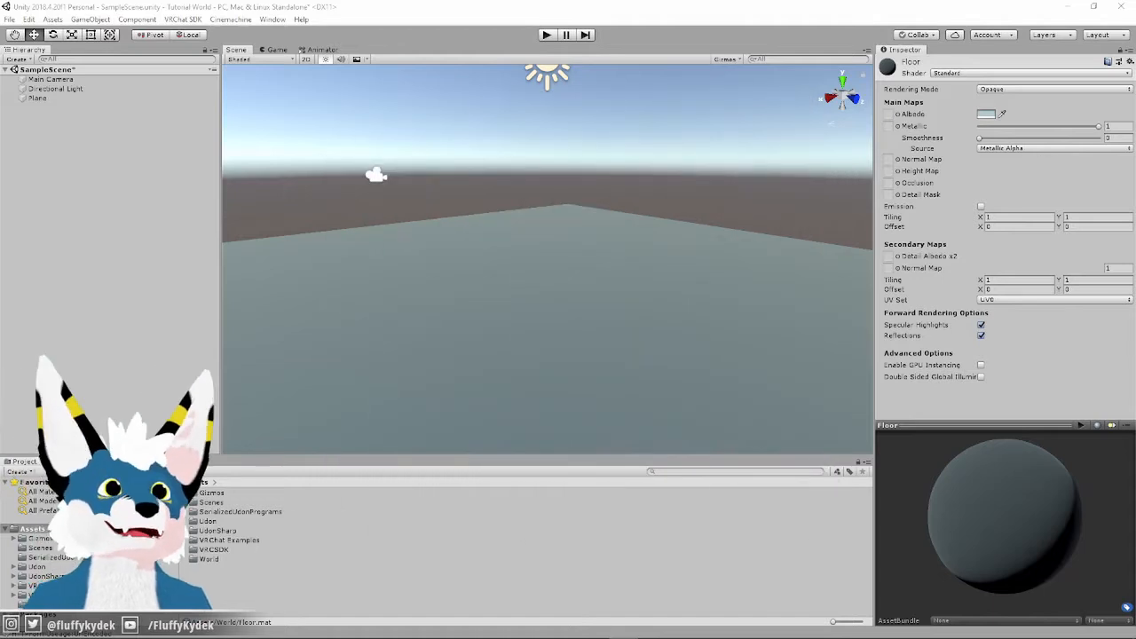
left_click(41, 93)
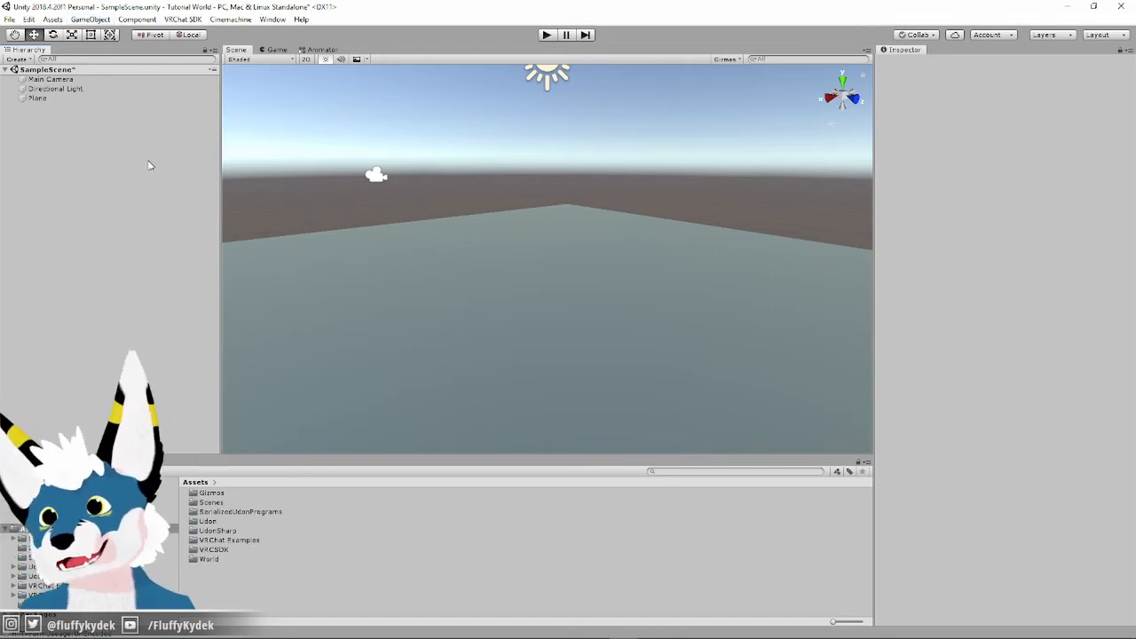
- Create an empty game object in the scene
left_click(77, 22)
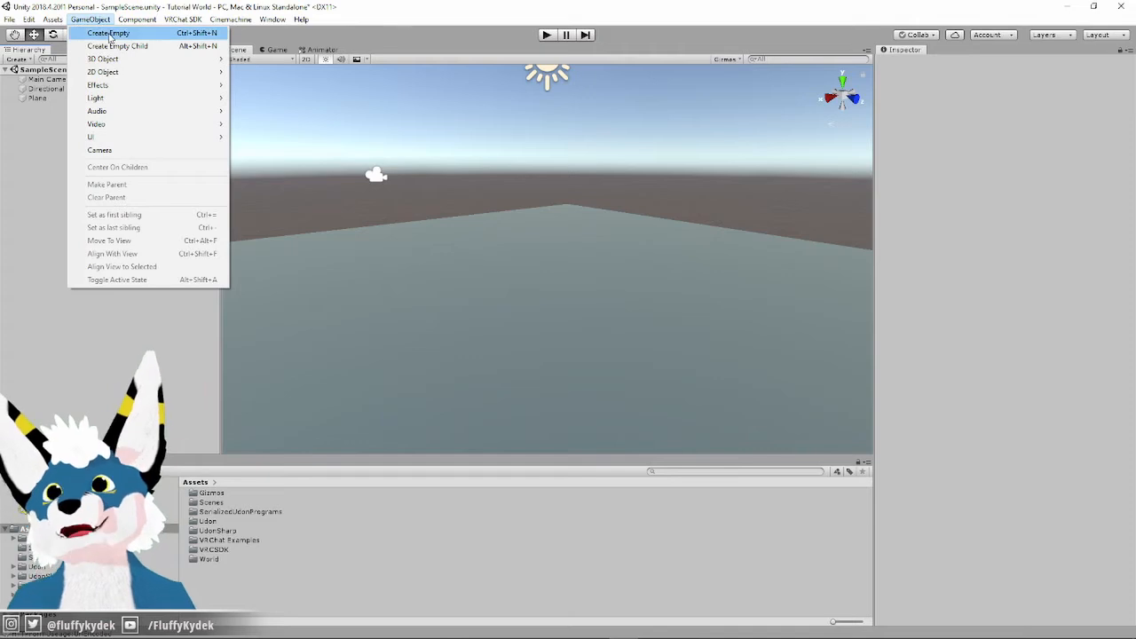
mouse_move(171, 103)
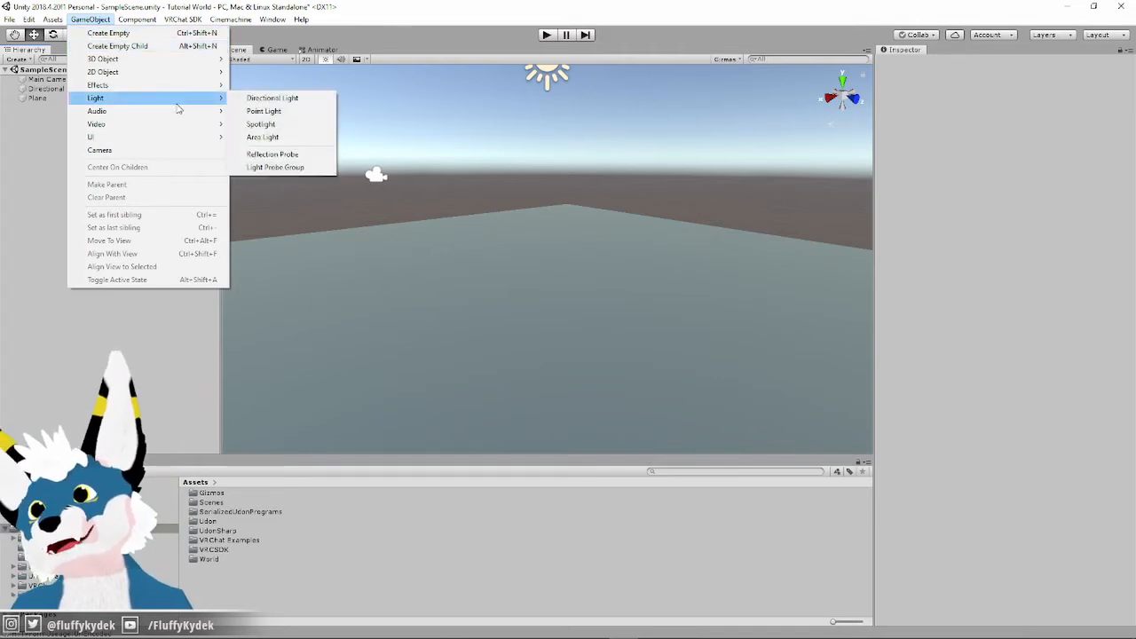
mouse_move(185, 130)
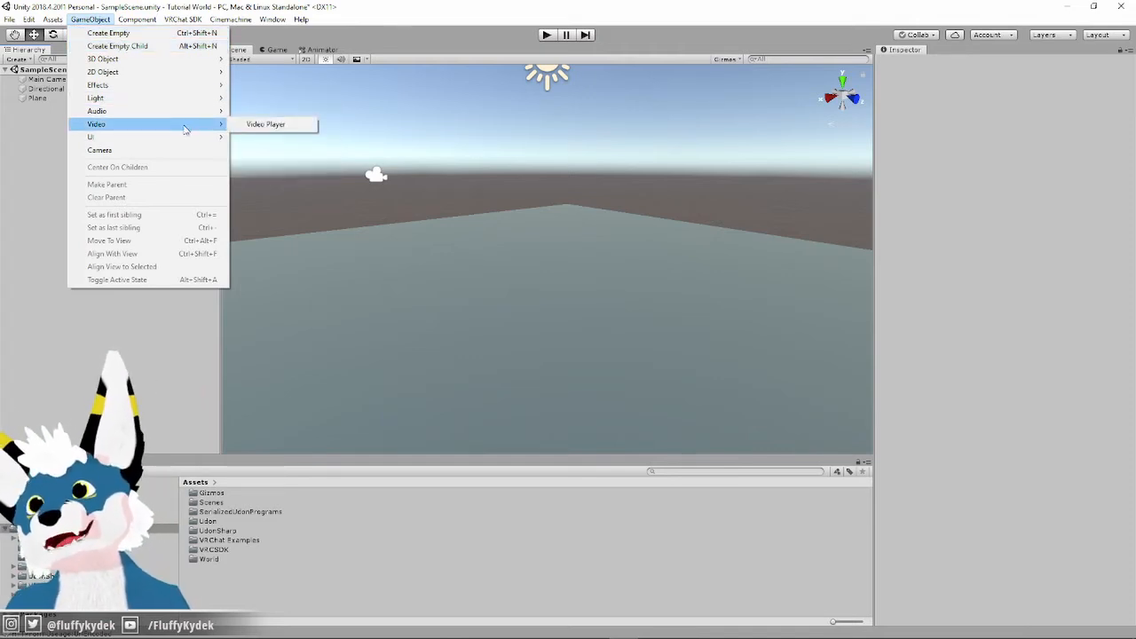
left_click(101, 33)
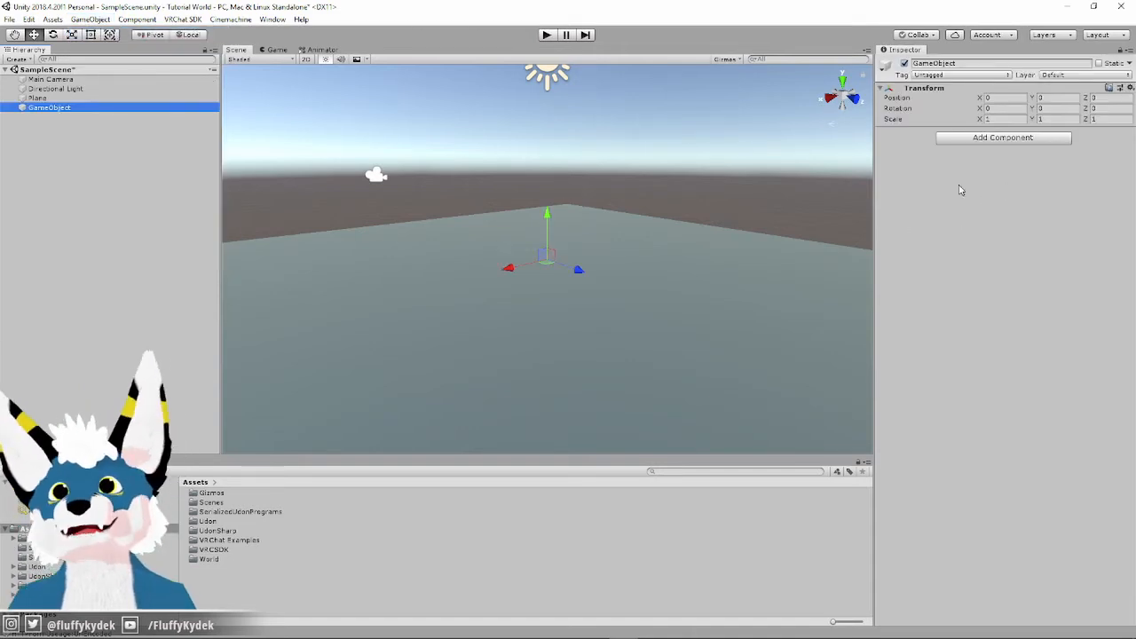
left_click(969, 137)
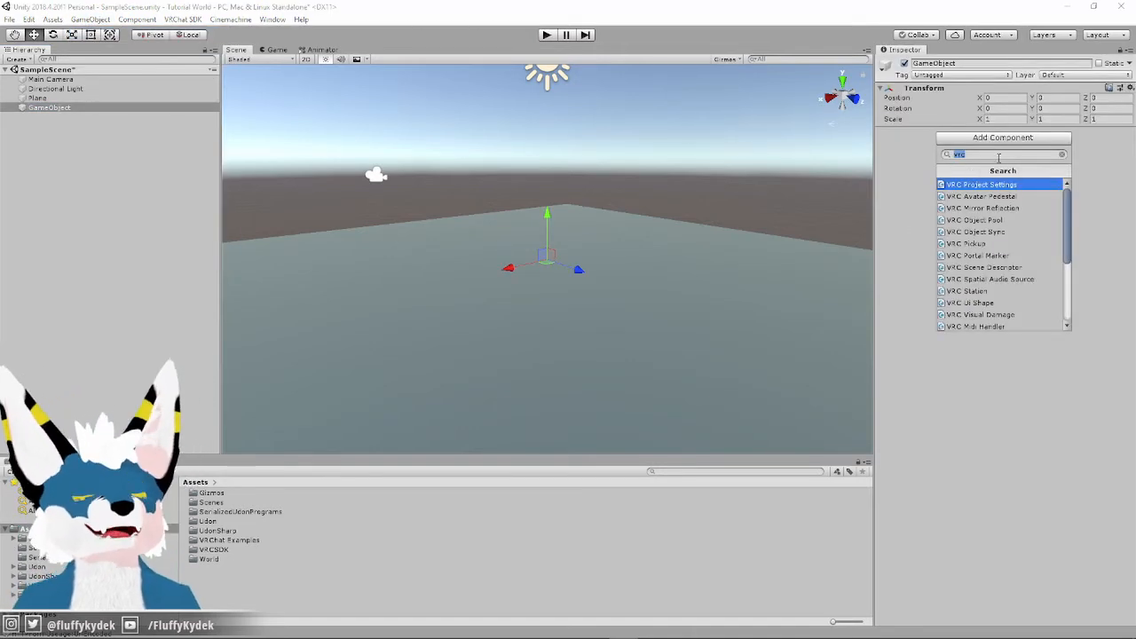
left_click(990, 155)
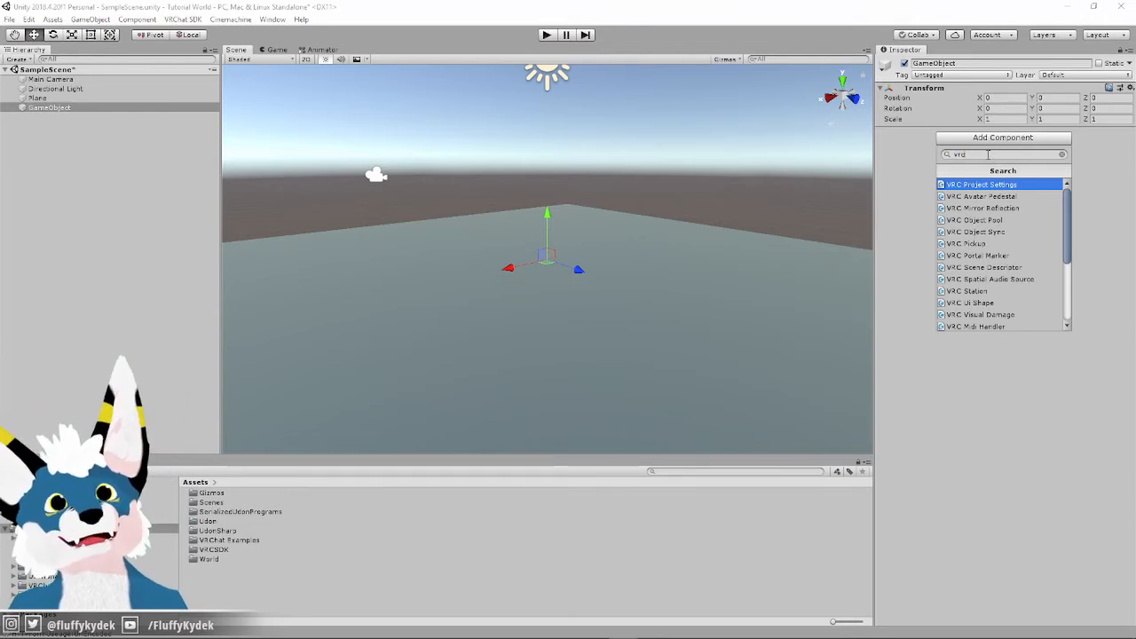
key("BackSpace")
key("BackSpace")
key("BackSpace")
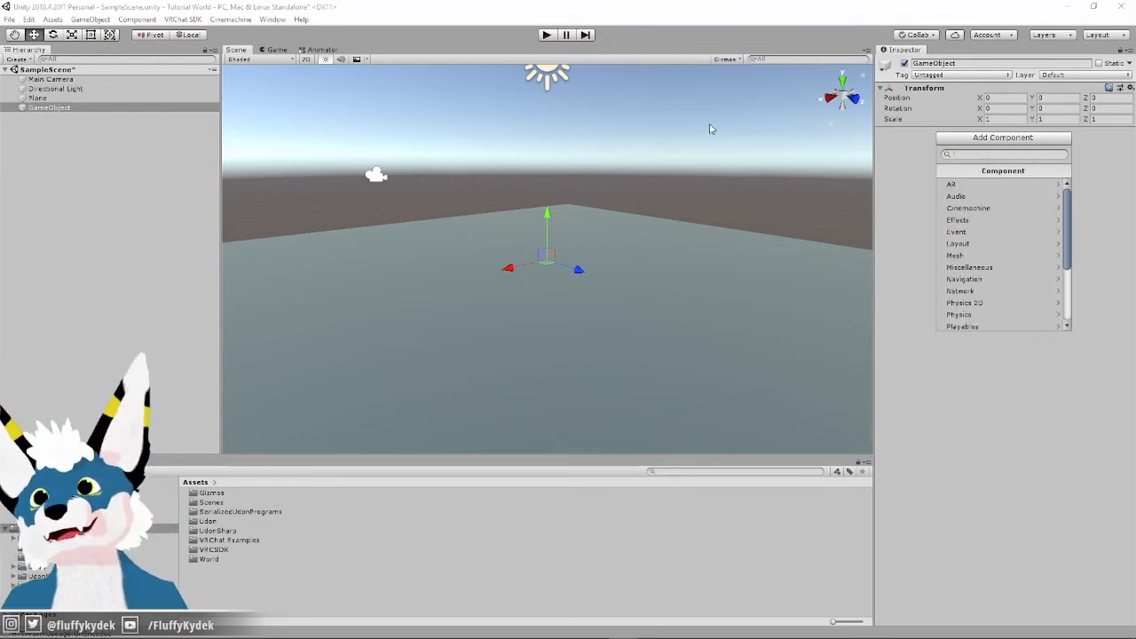
left_click(1042, 408)
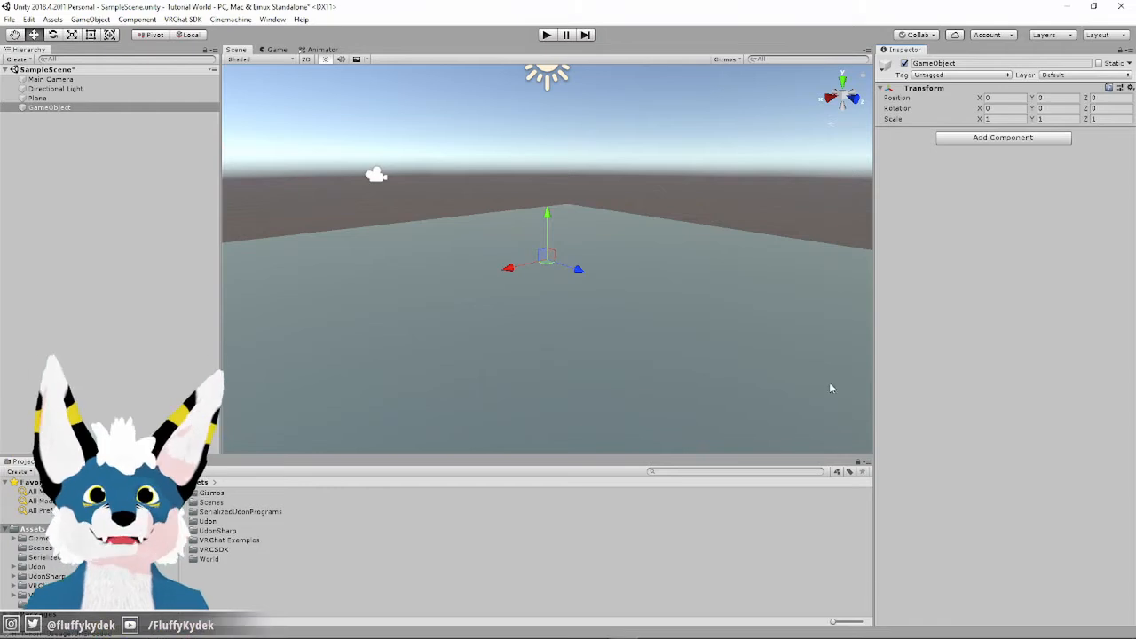
left_click(48, 108)
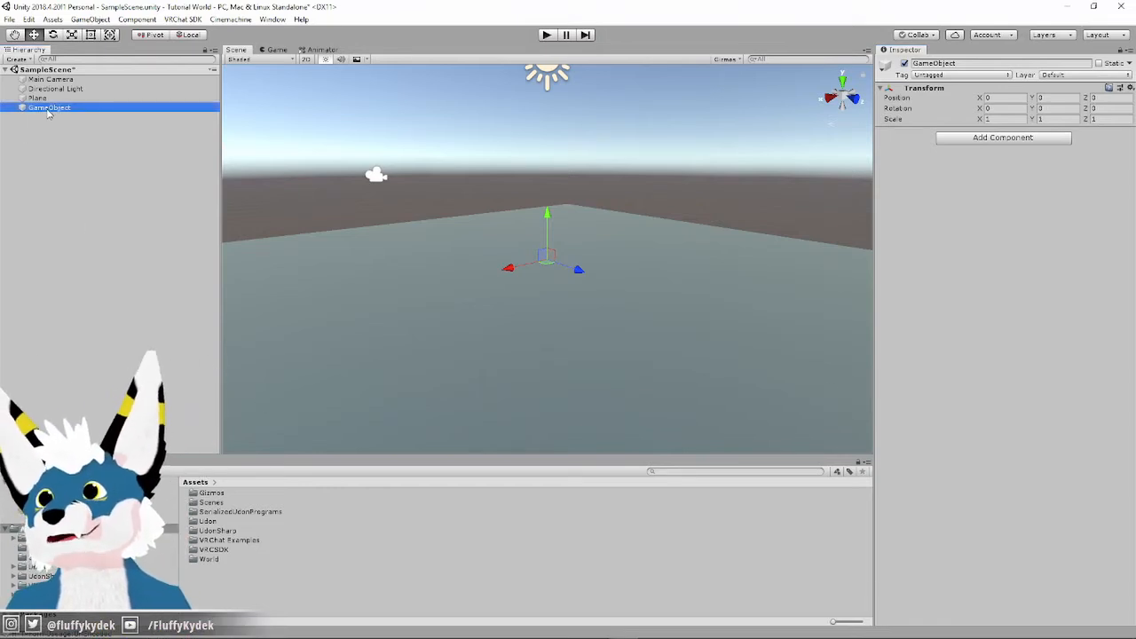
left_click(90, 19)
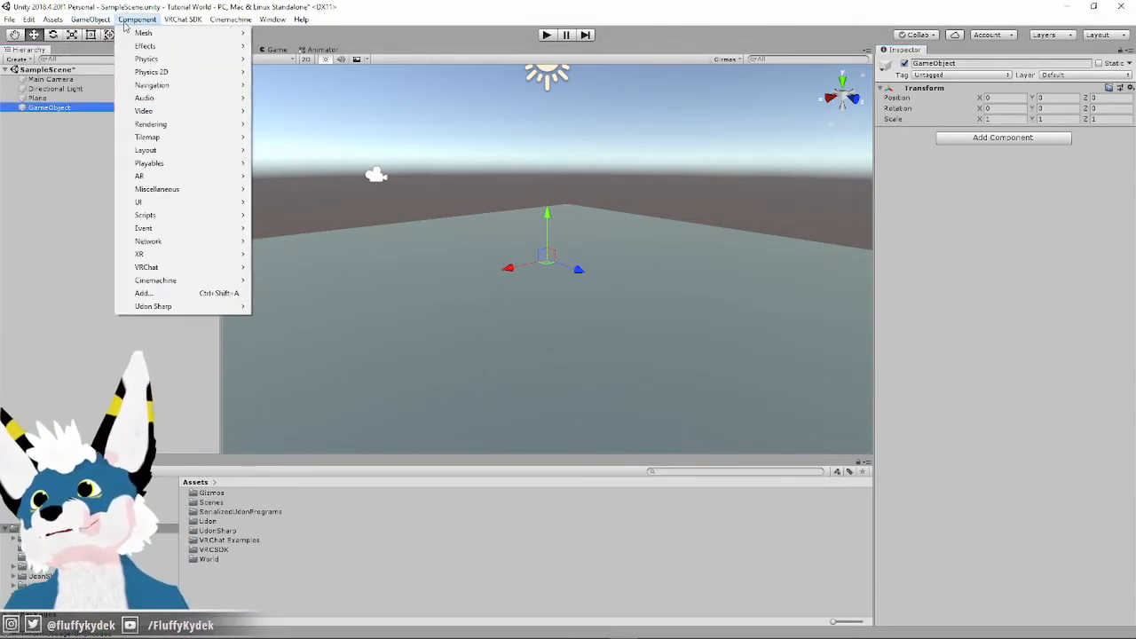
left_click(90, 19)
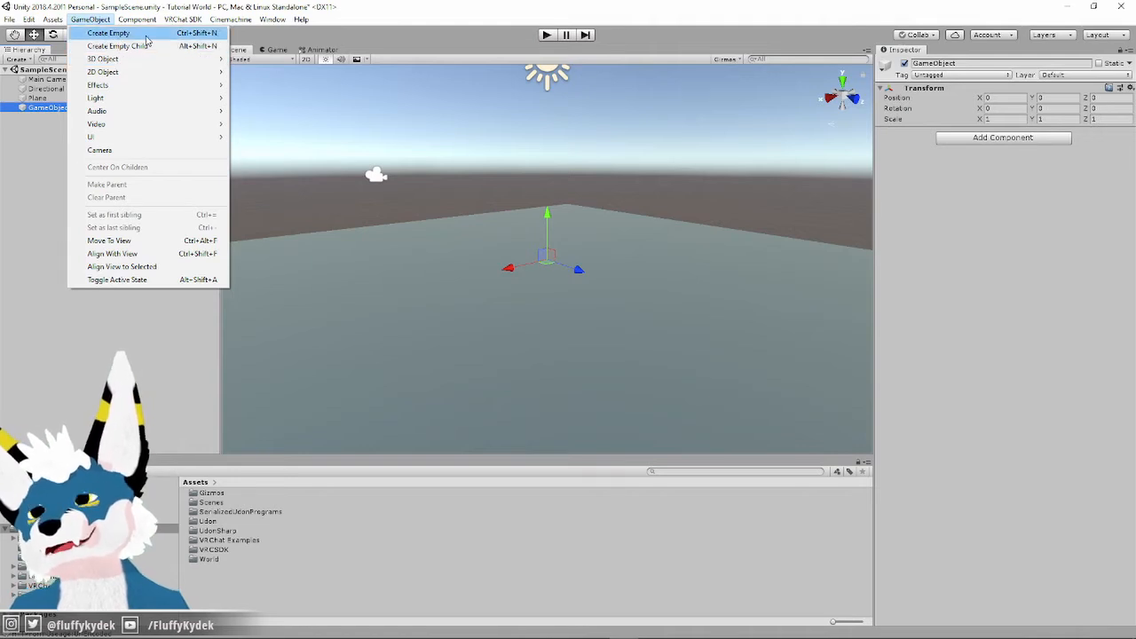
left_click(428, 176)
- Rename the empty game object as Descriptor
left_click(70, 107)
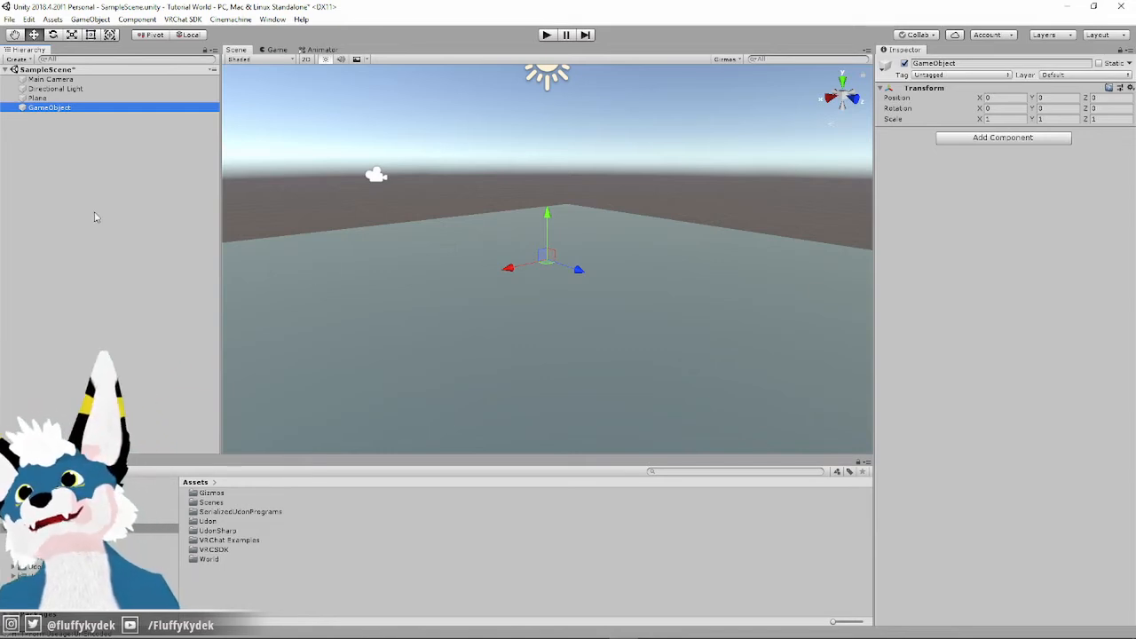
left_click(984, 63)
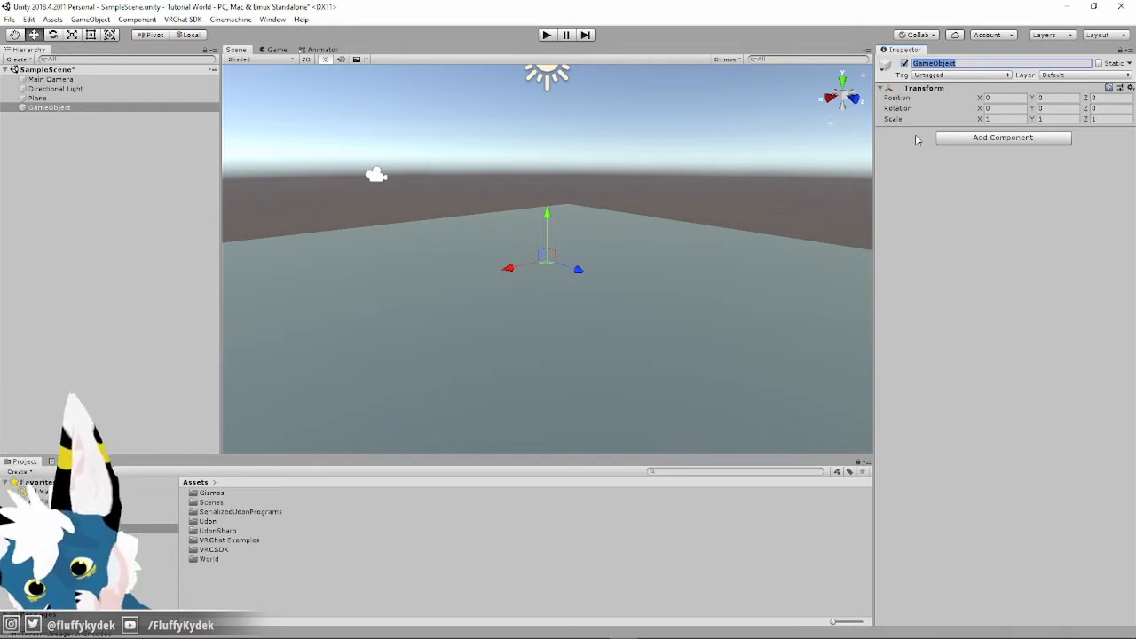
type("De")
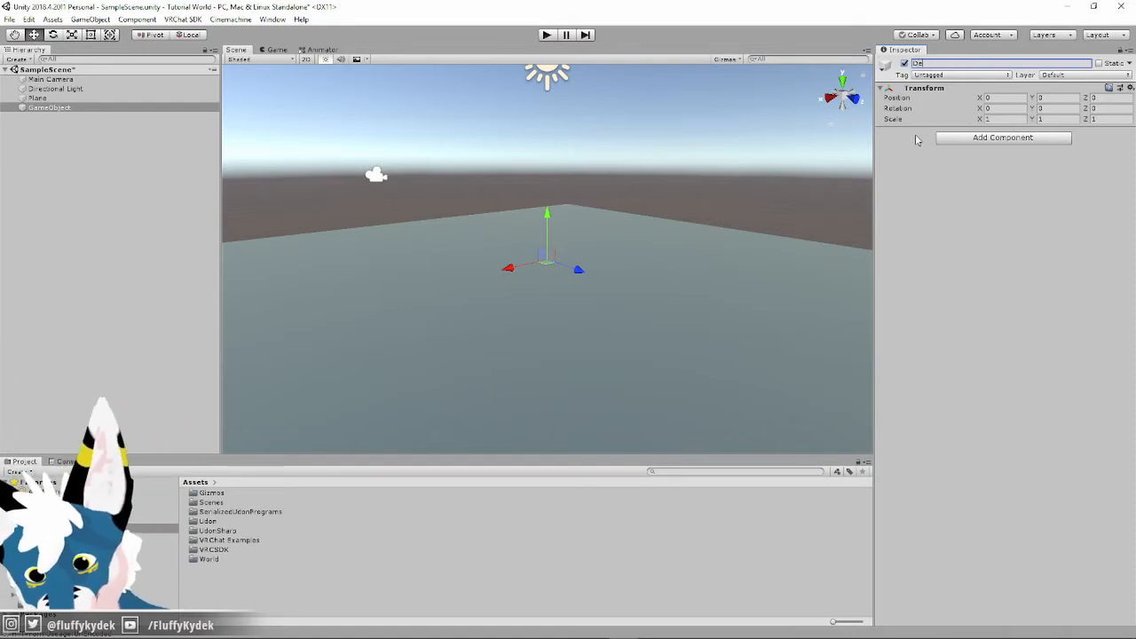
type("scriptor")
key("Return")
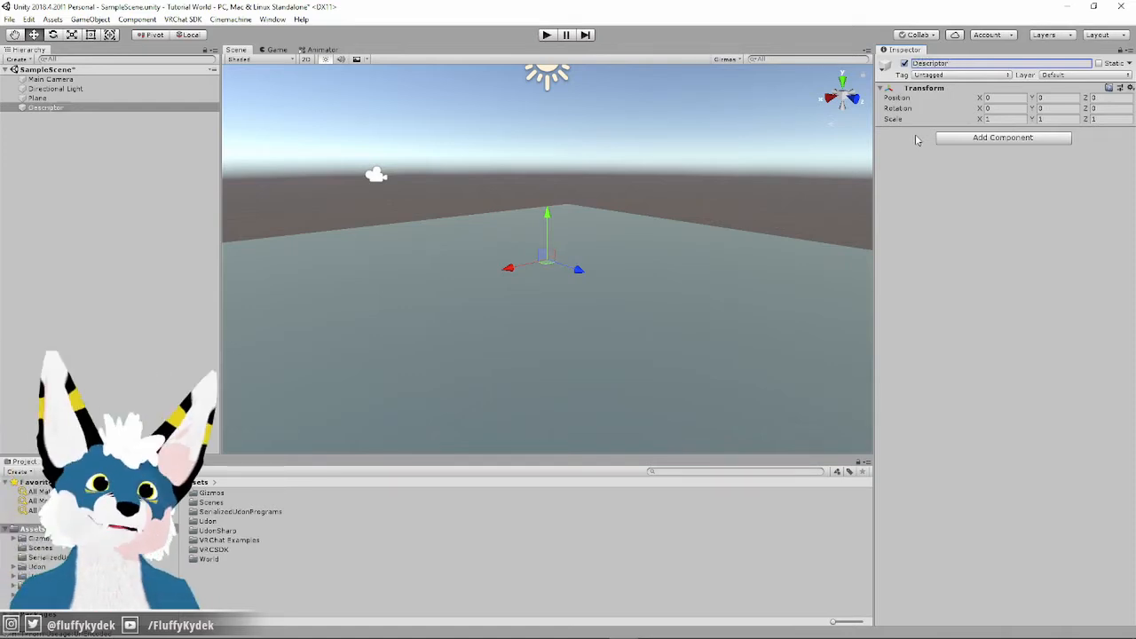
left_click(948, 241)
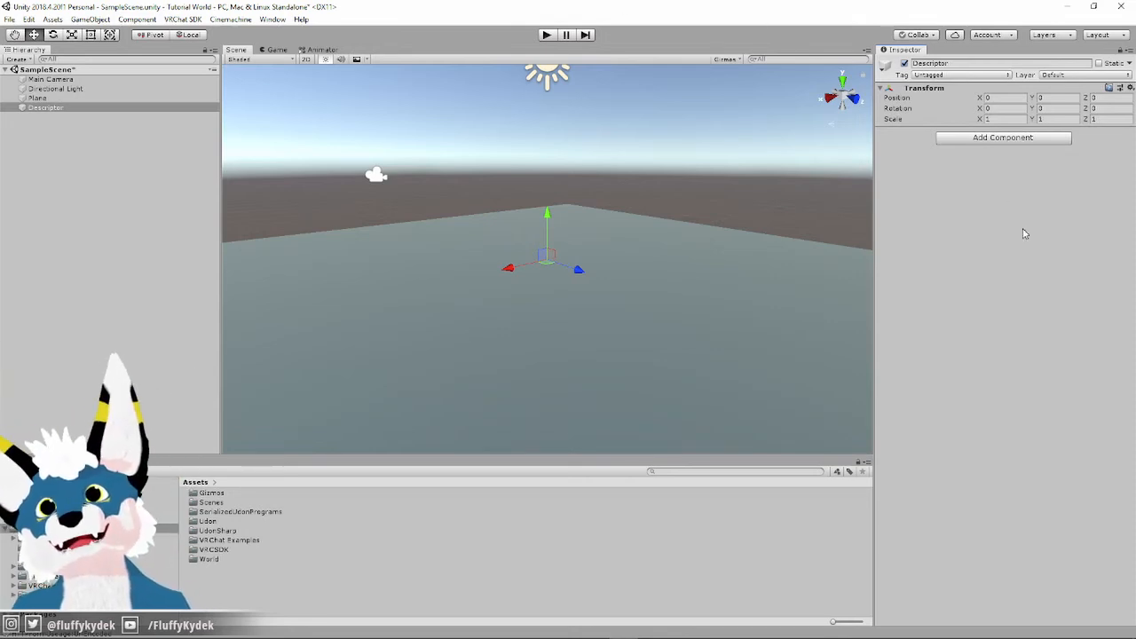
left_click(976, 63)
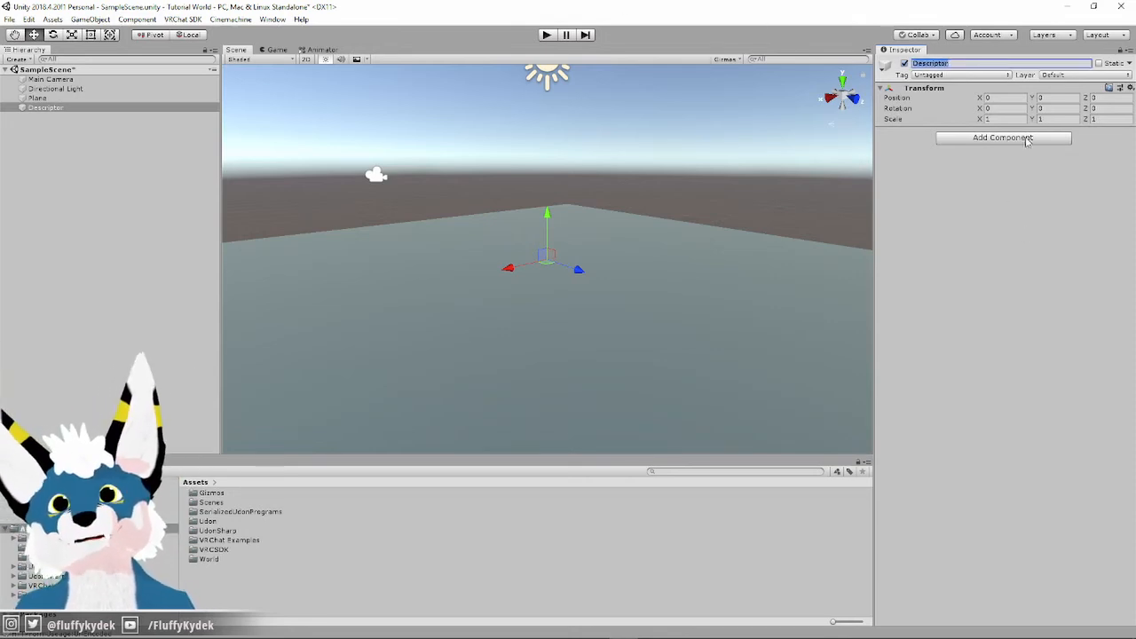
left_click(1053, 214)
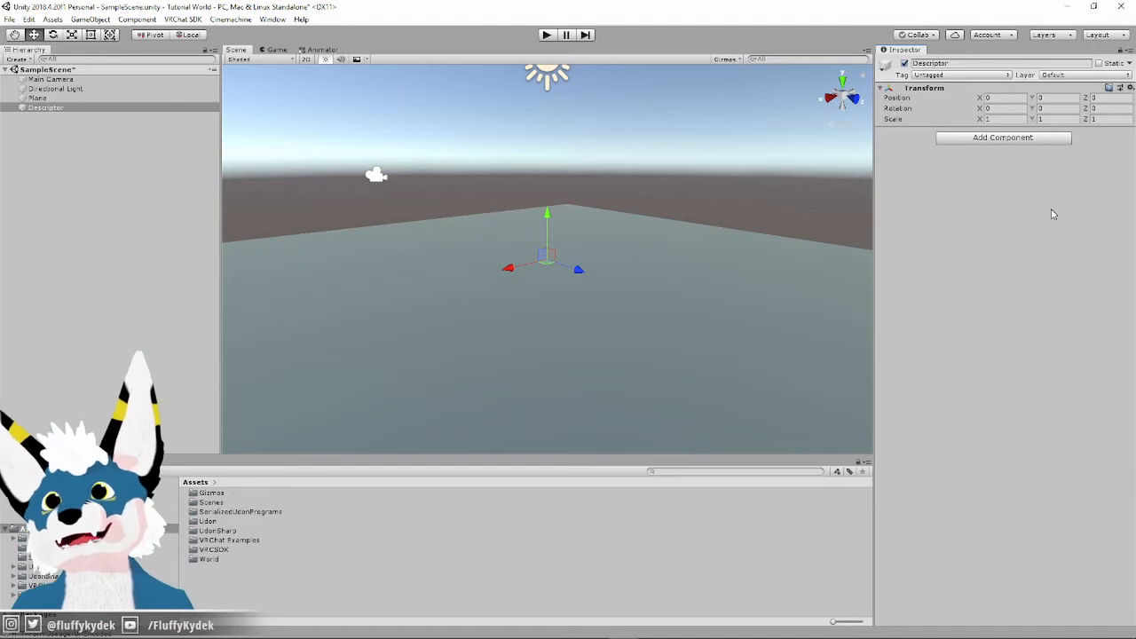
left_click(992, 139)
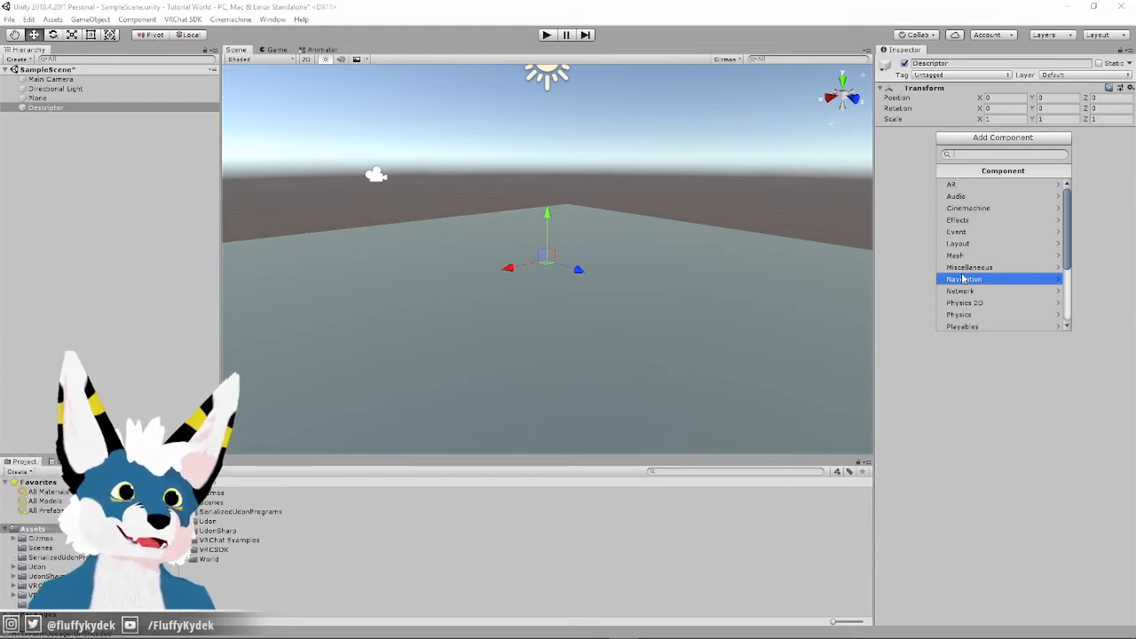
left_click(982, 314)
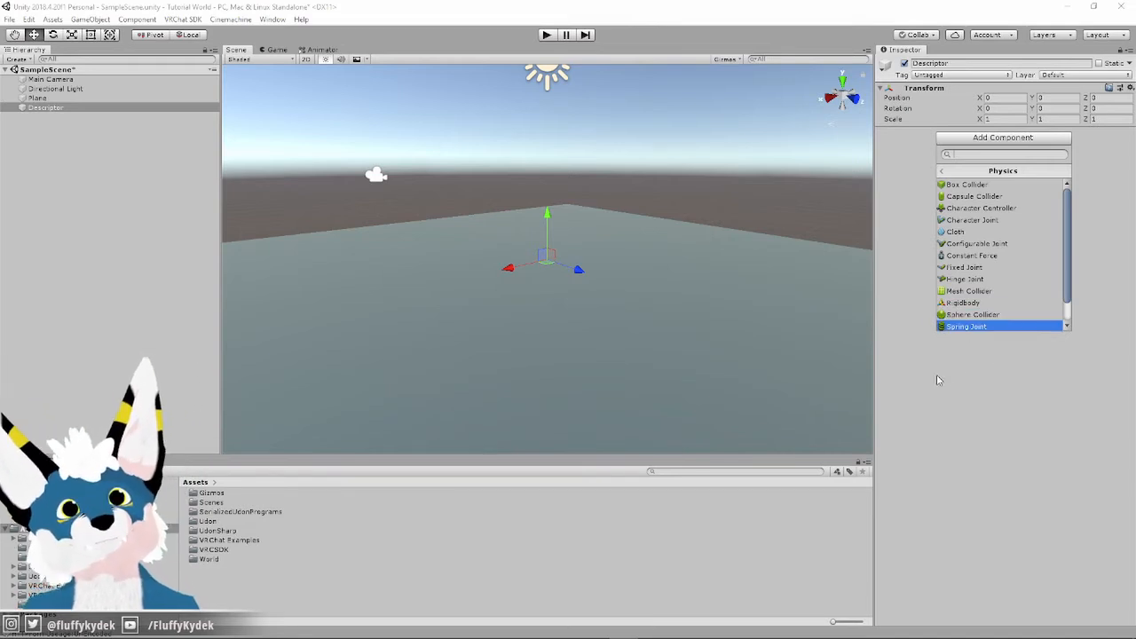
left_click(974, 392)
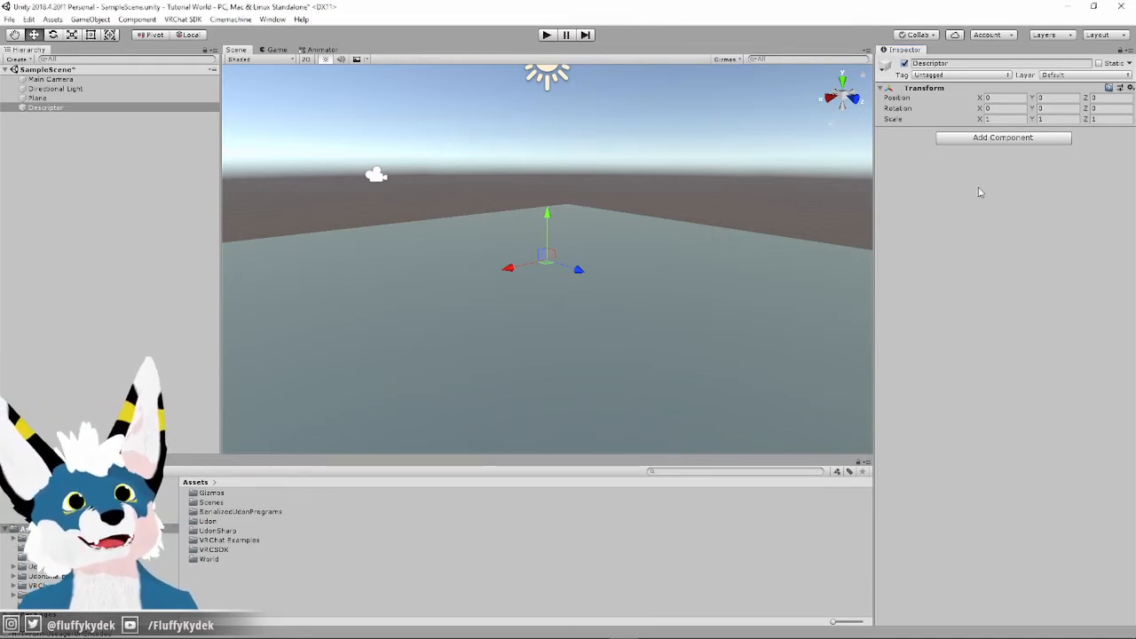
- Search the components for "vrc" and add the VRC Scene Descriptor to the Descriptor object
left_click(986, 141)
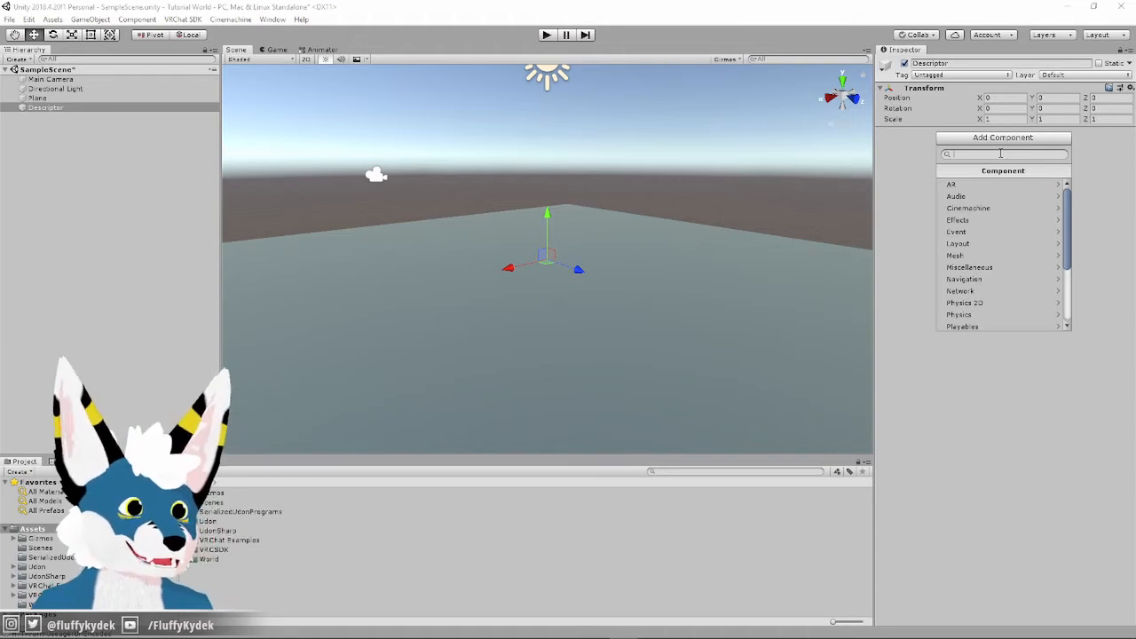
type("vrc")
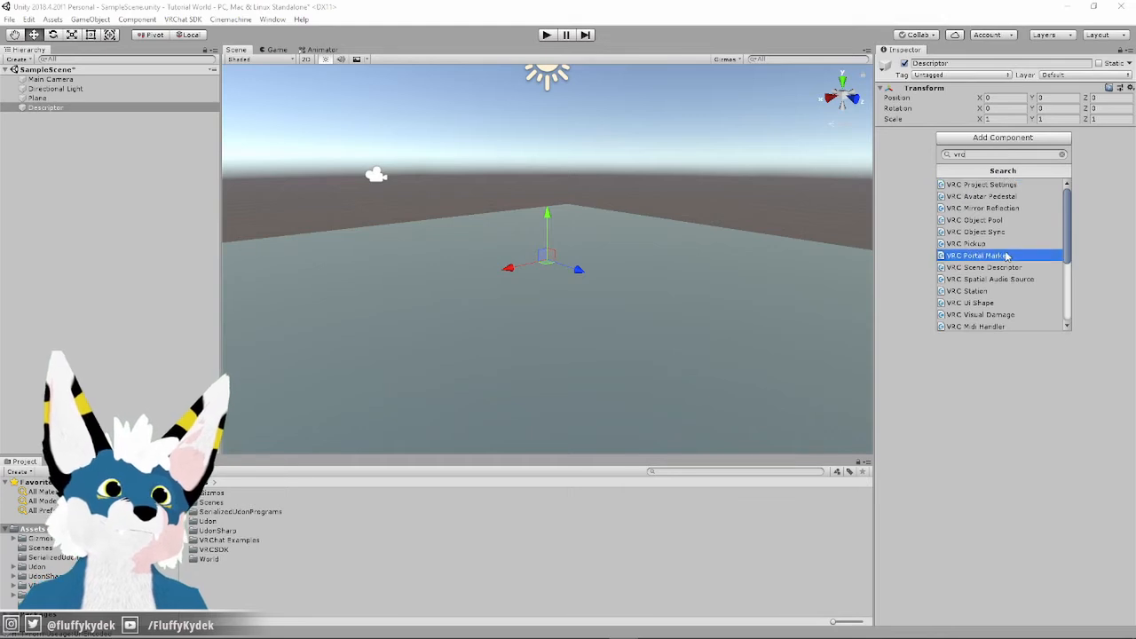
scroll(1015, 266, "down", 4)
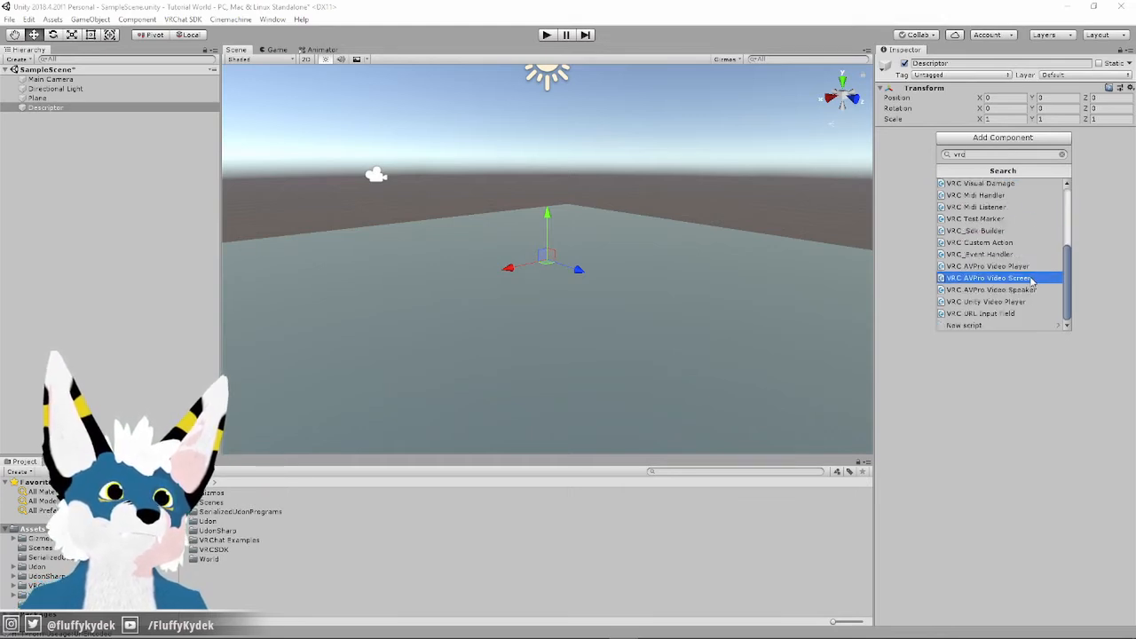
scroll(1027, 306, "up", 1)
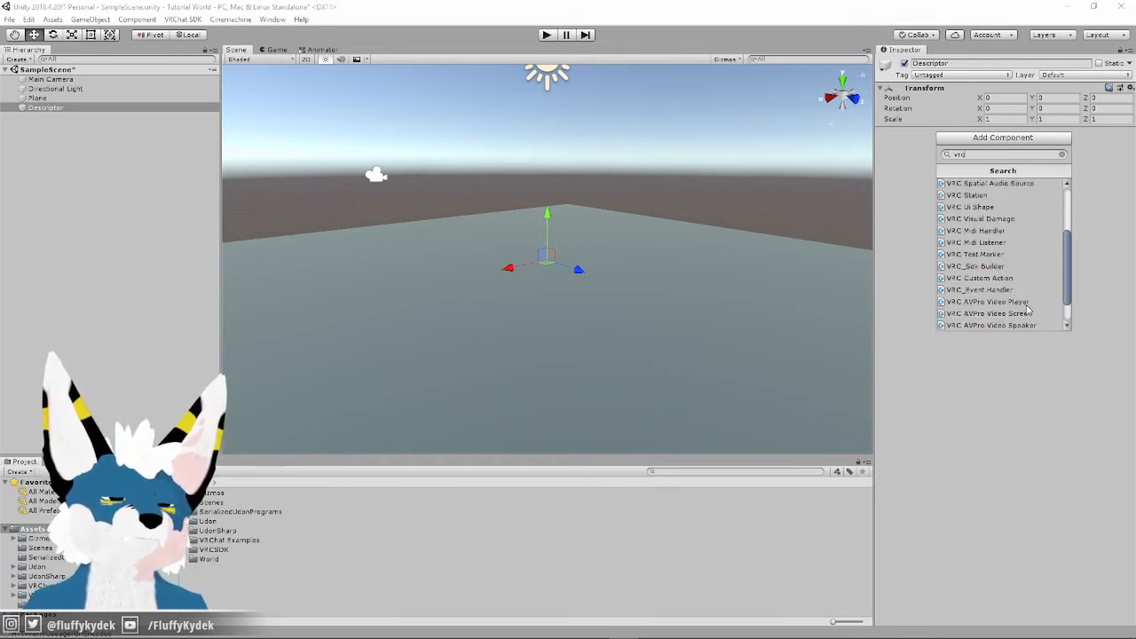
scroll(1028, 307, "up", 2)
scroll(1027, 309, "up", 1)
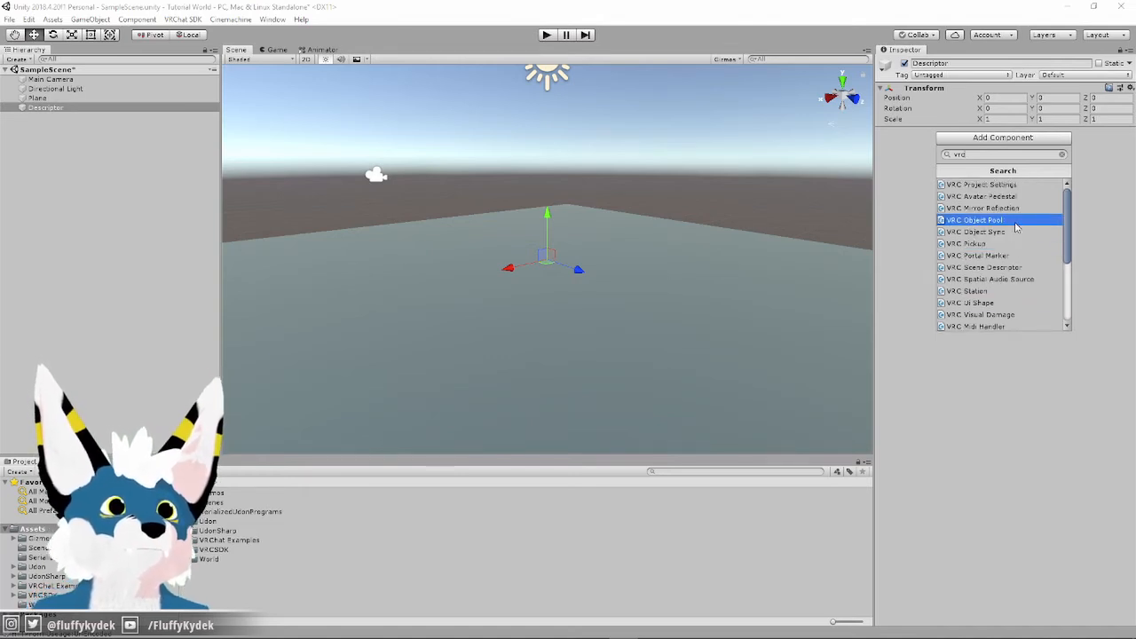
left_click(1009, 270)
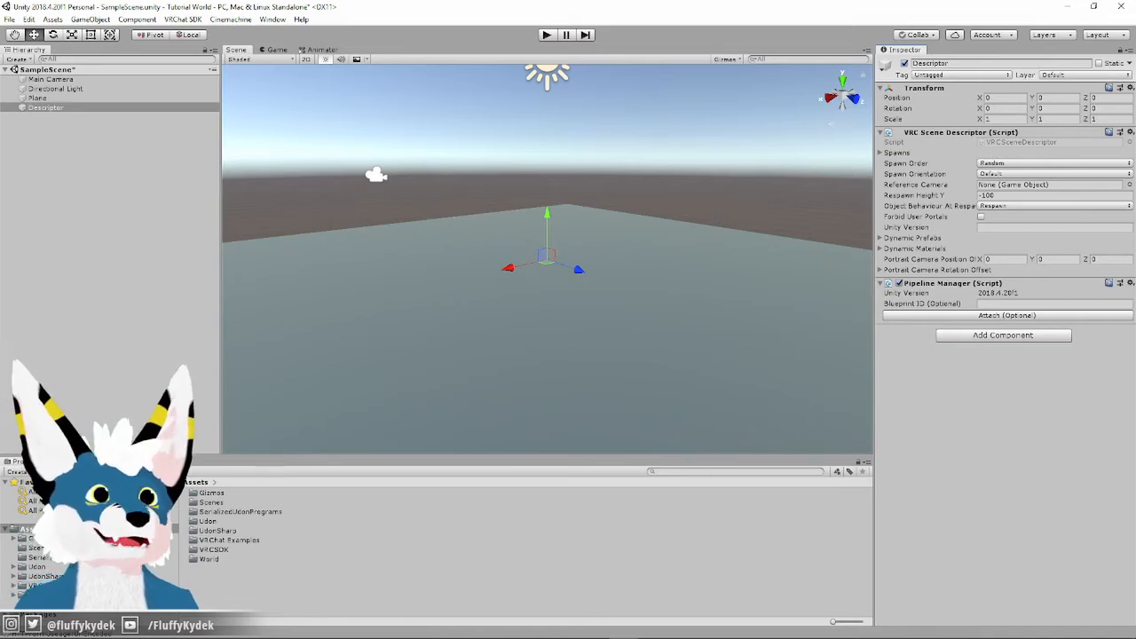
- Configure the project's layers and collision matrix for VRChat in the SDK Builder, looking over the selectable object layers
left_click_drag(1135, 153, 587, 96)
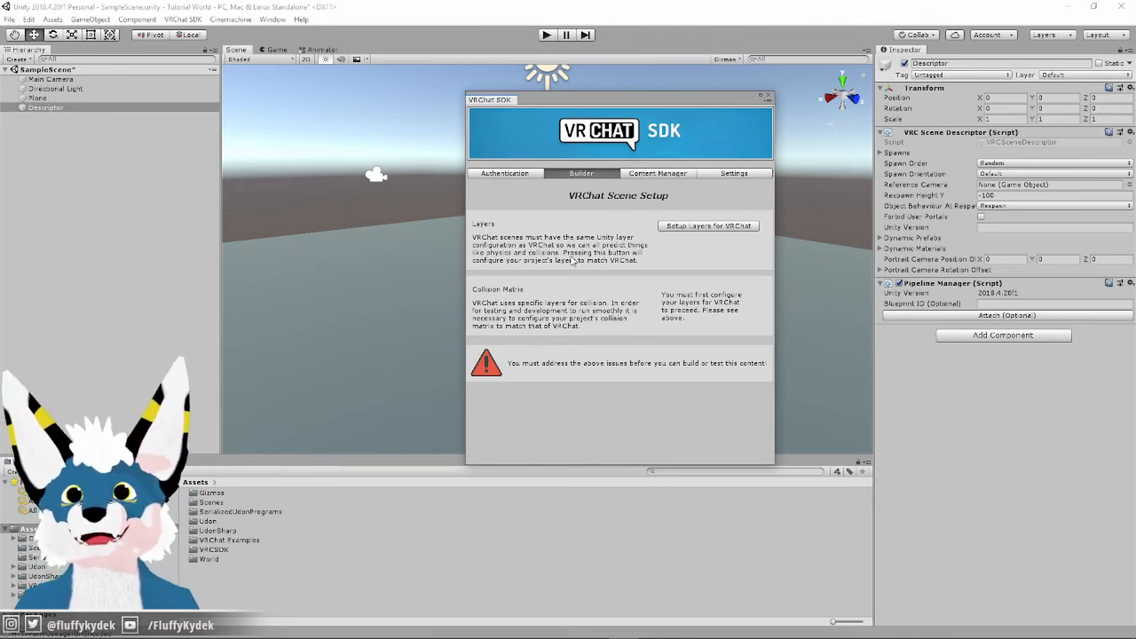
left_click(692, 232)
left_click(601, 350)
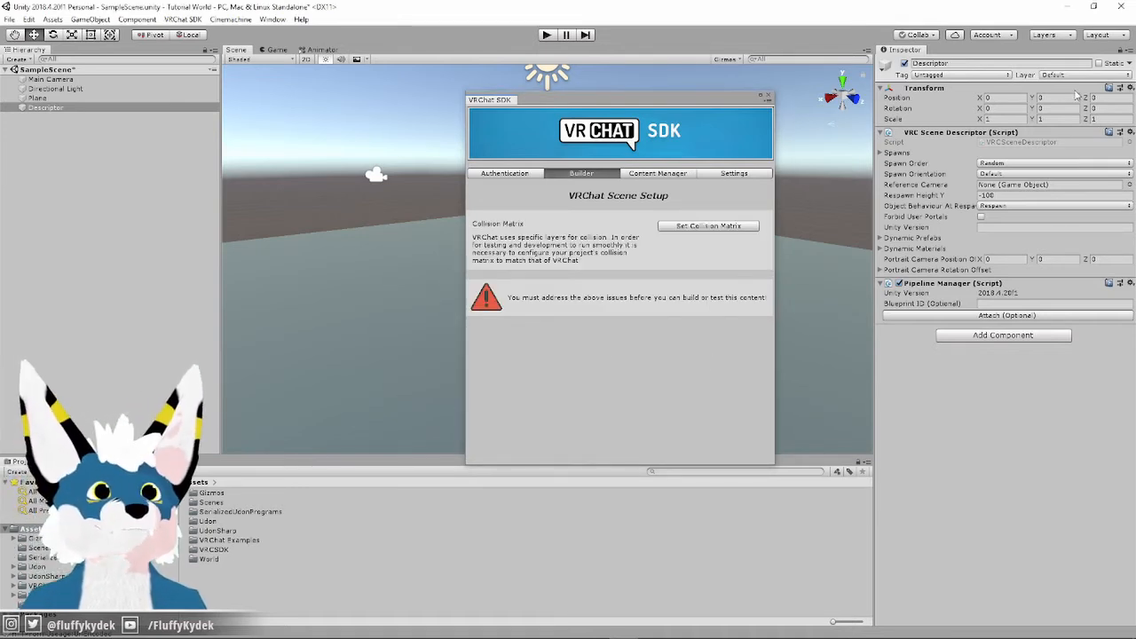
left_click(1053, 76)
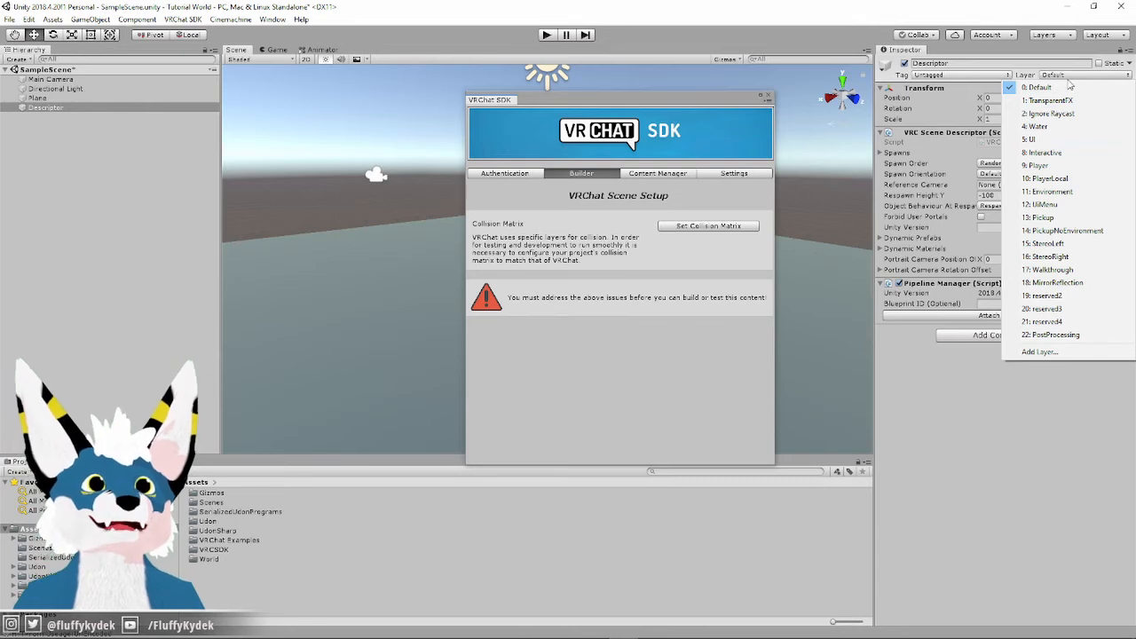
left_click(1065, 77)
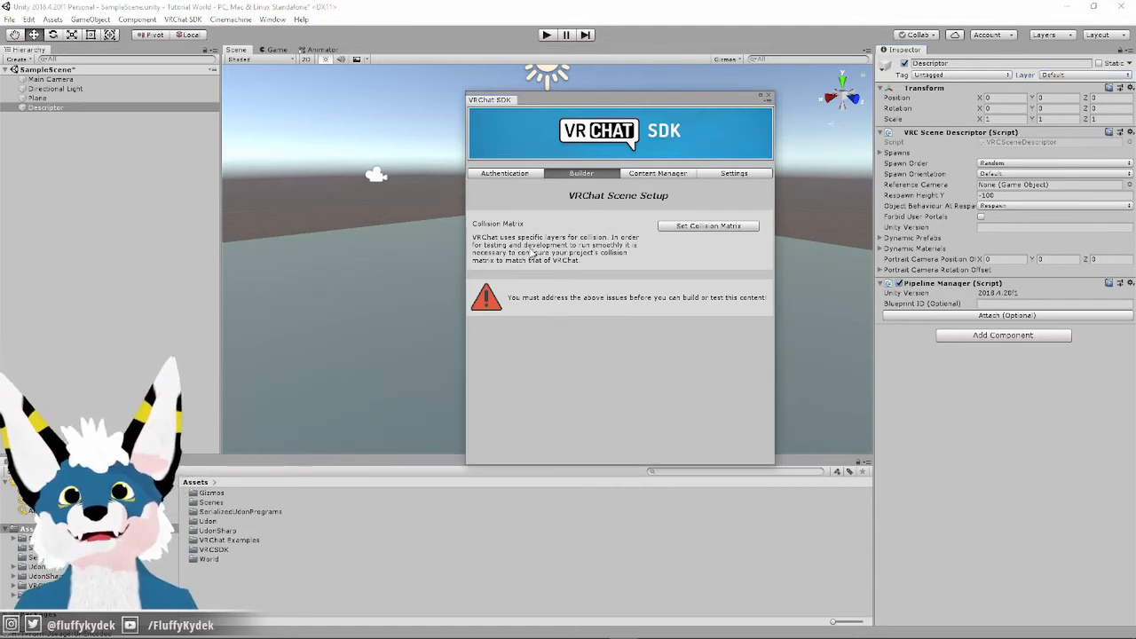
left_click(695, 227)
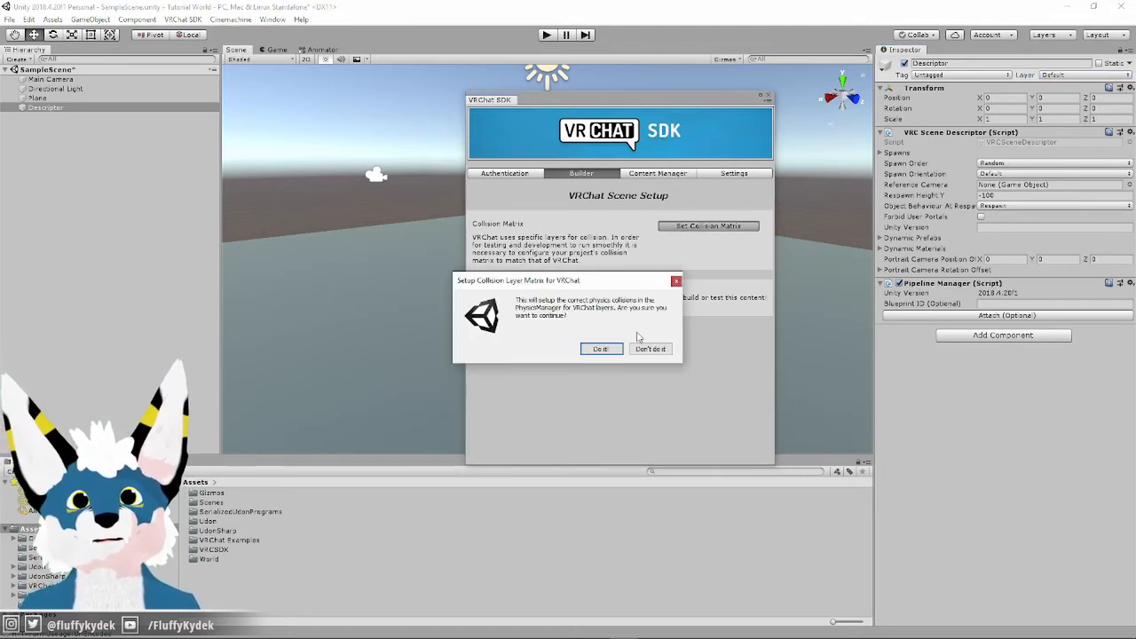
left_click(601, 347)
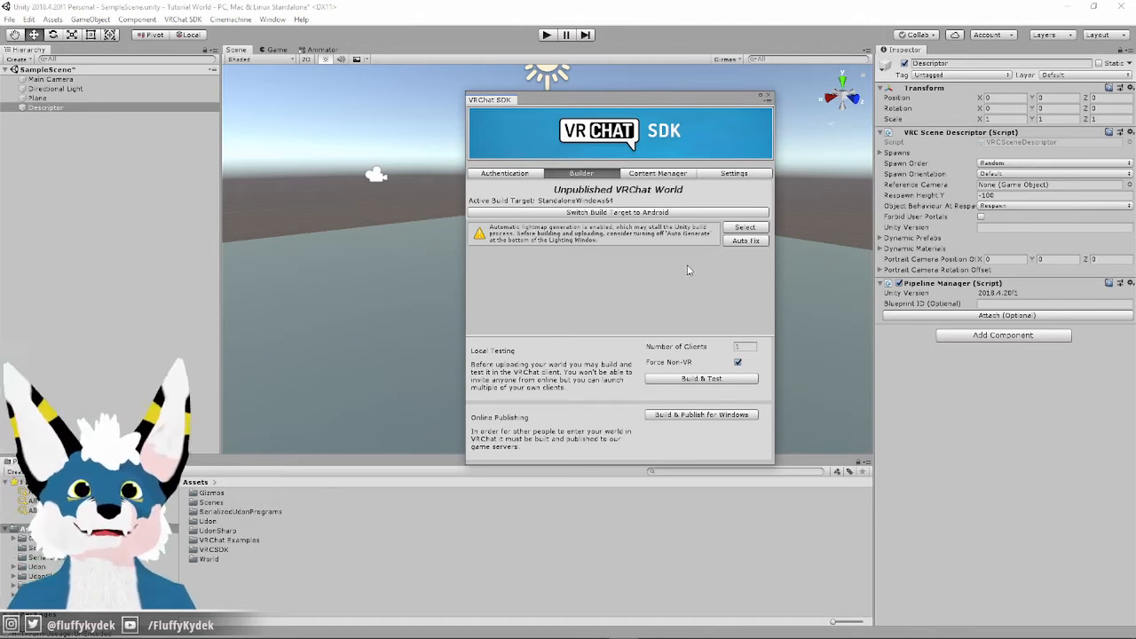
- Auto-fix the automatic lightmap generation warning in the SDK Builder and check the Auto Generate option in the Lighting settings
left_click(745, 241)
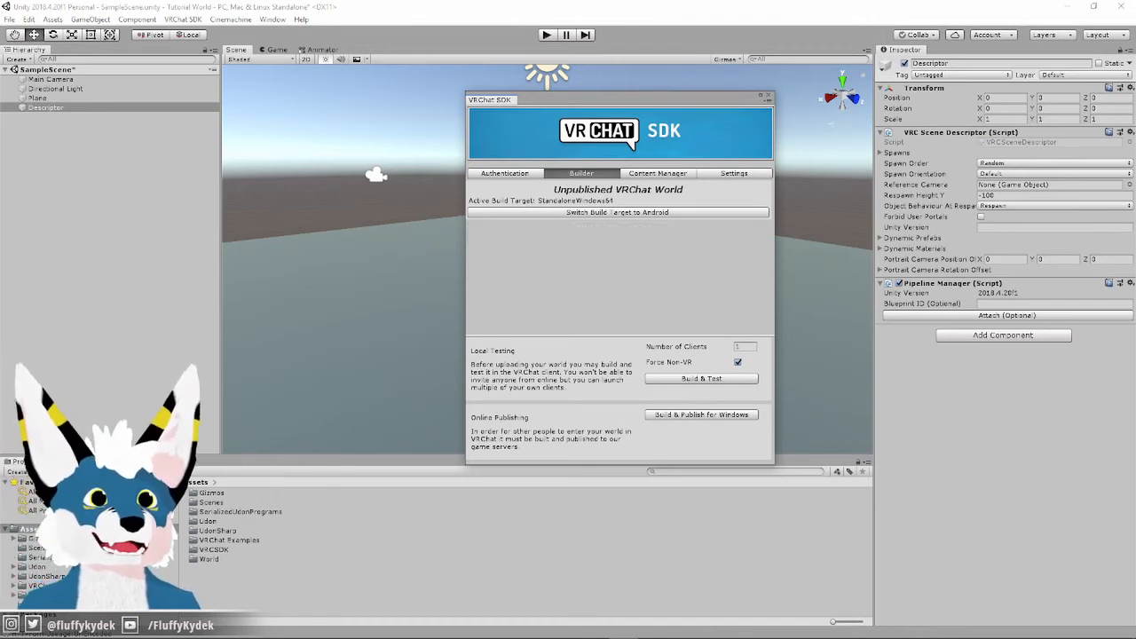
left_click_drag(1134, 255, 613, 122)
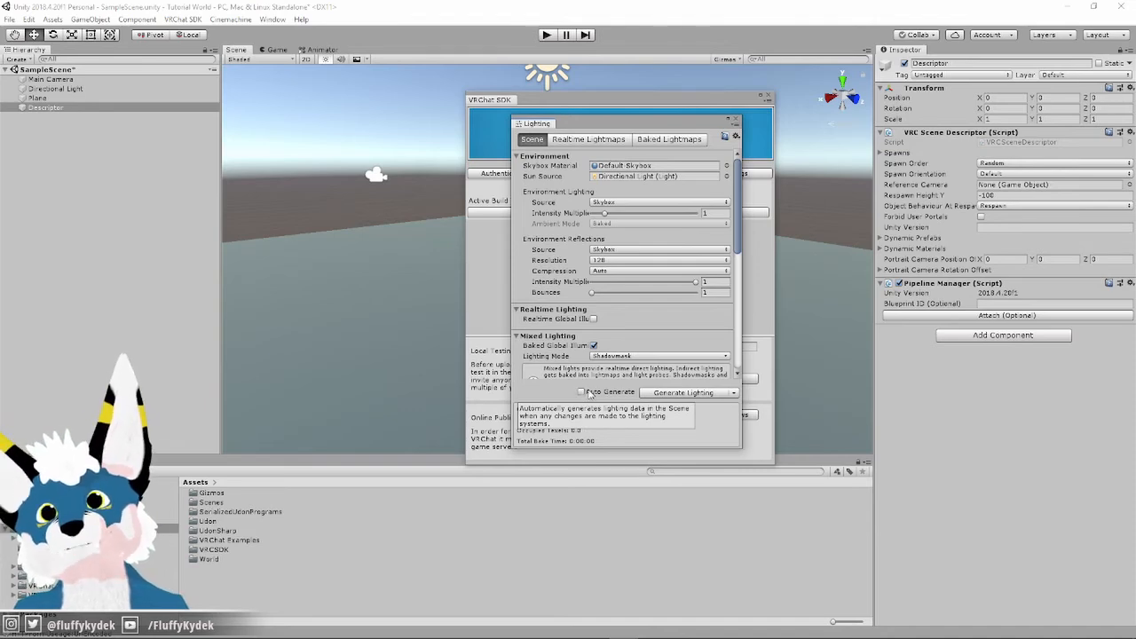
- Close and reopen the Lighting settings, and examine the scene lightmapping options, Other Settings, and the Auto Generate and Generate Lighting controls
left_click_drag(618, 122, 469, 71)
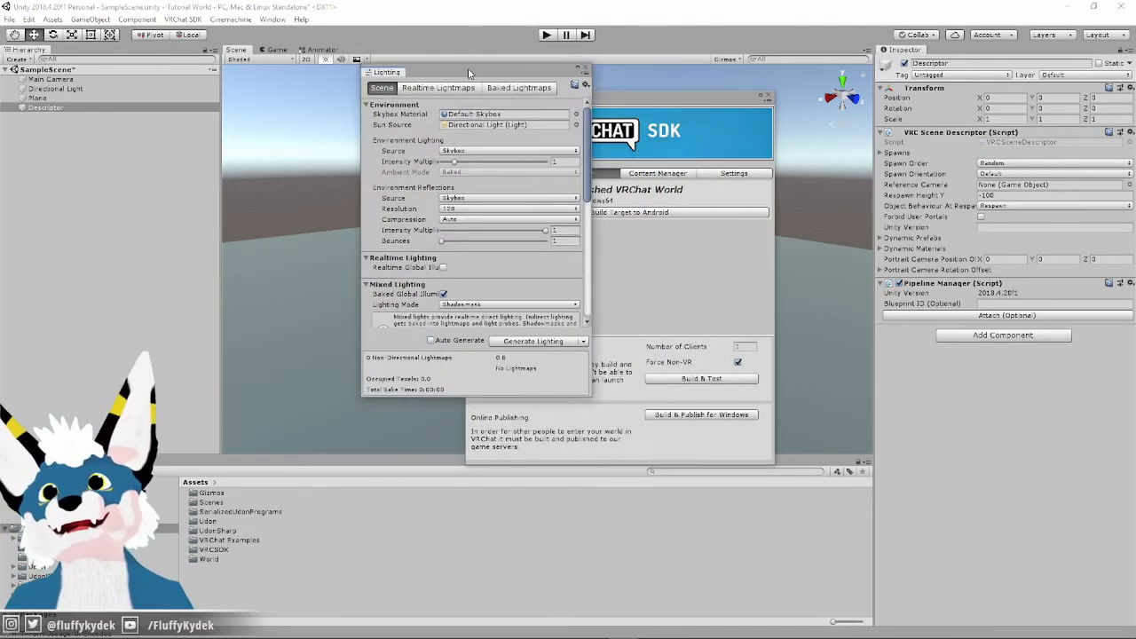
left_click(585, 66)
left_click(613, 97)
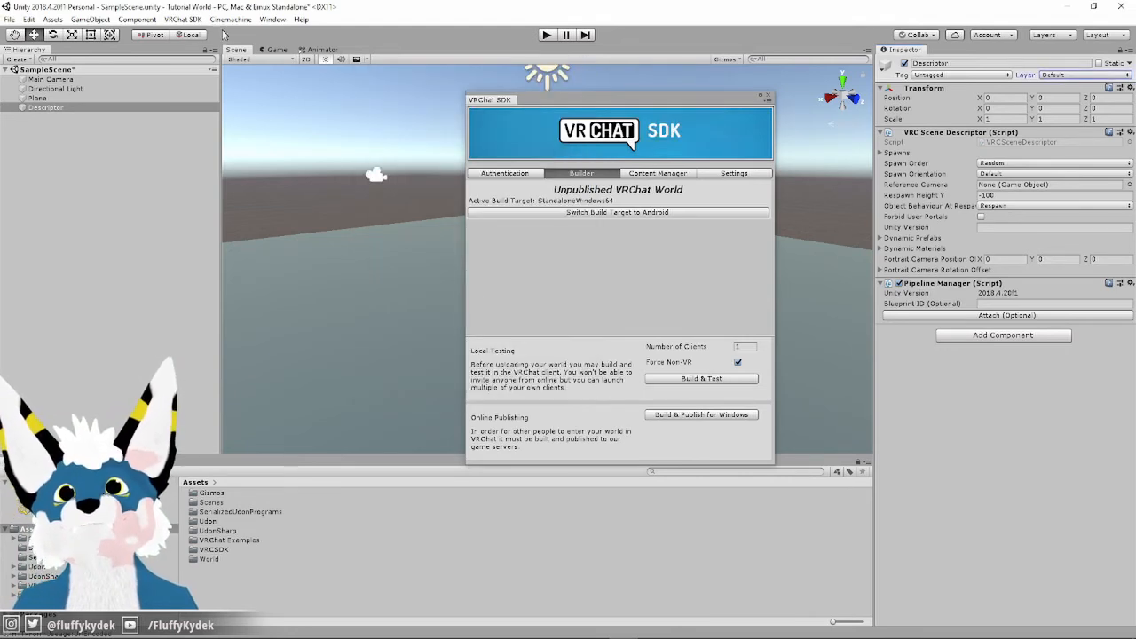
left_click(272, 19)
mouse_move(337, 165)
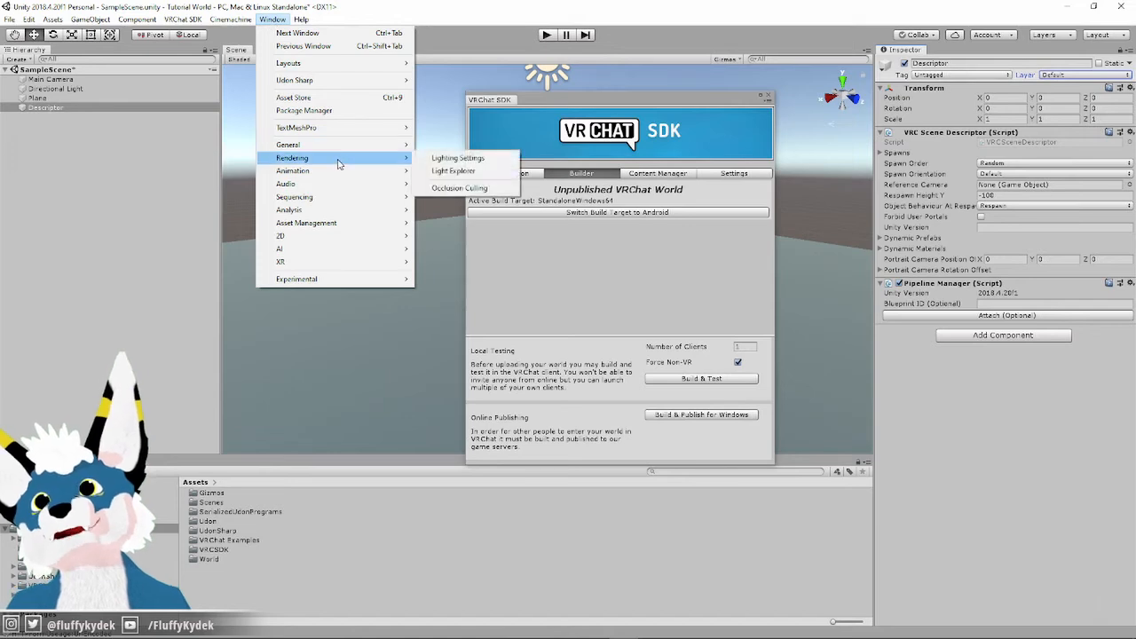
left_click(470, 159)
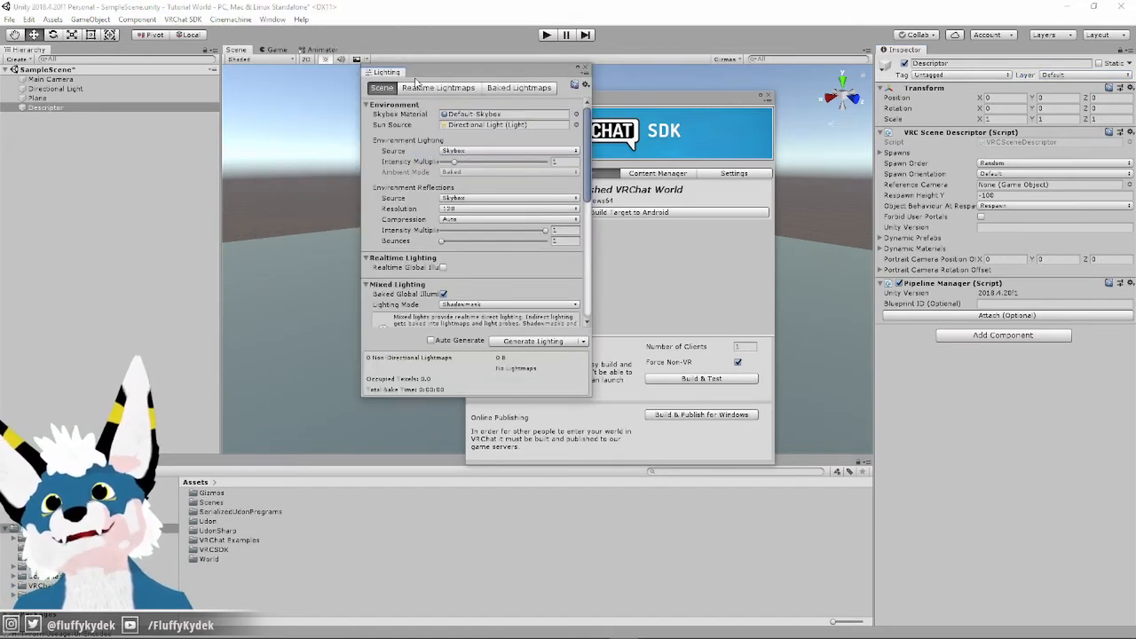
left_click_drag(429, 73, 612, 109)
scroll(648, 222, "down", 8)
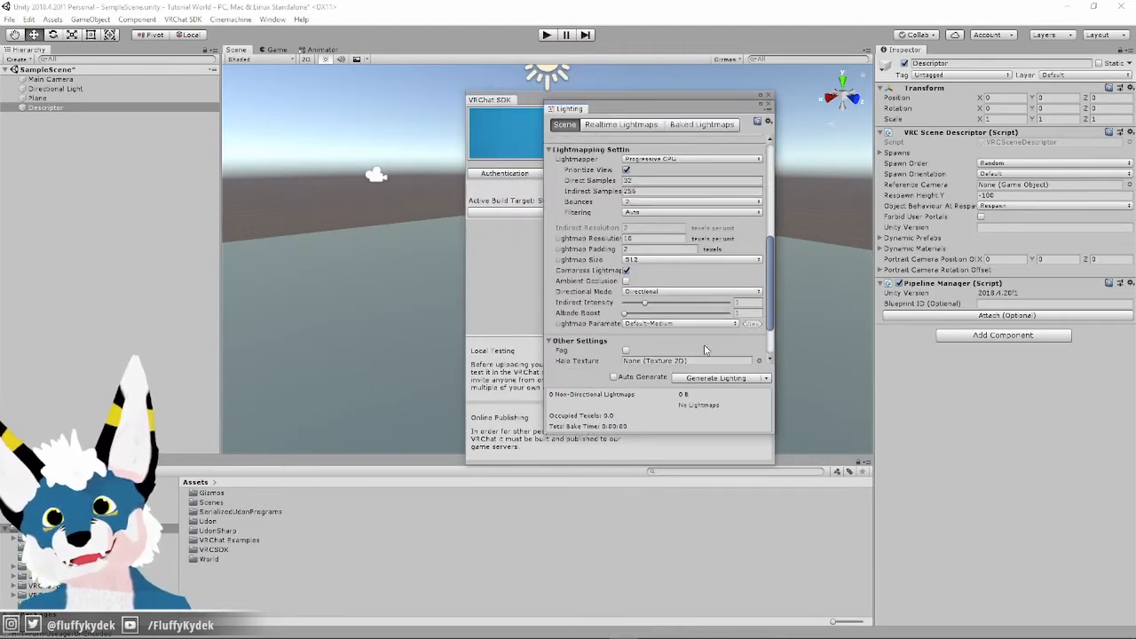
scroll(695, 363, "down", 2)
left_click(705, 378)
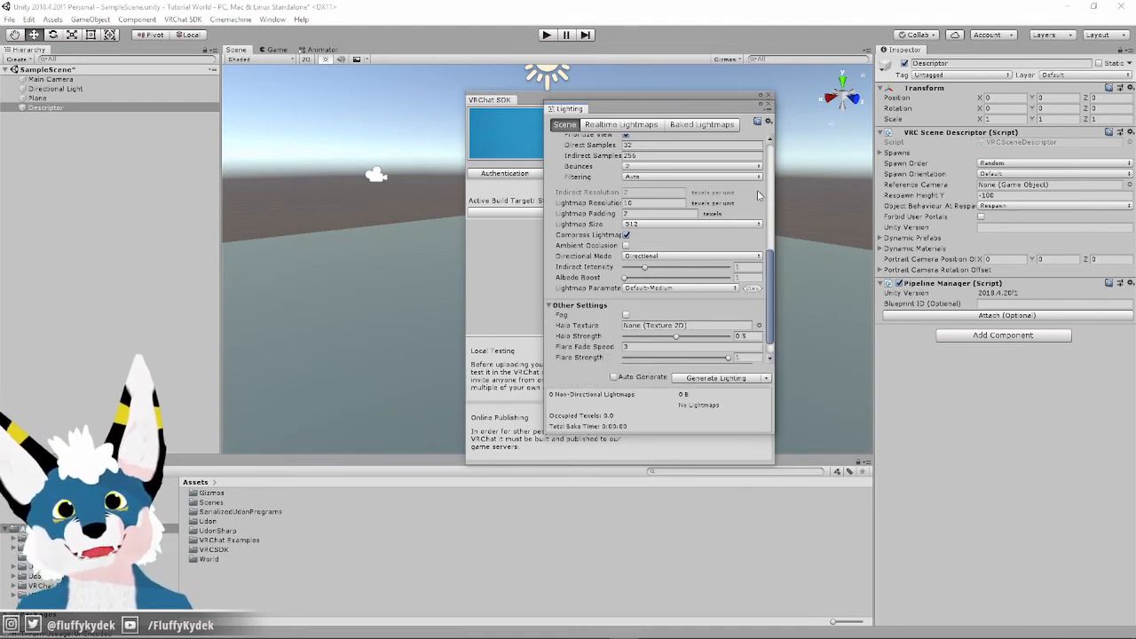
left_click(769, 105)
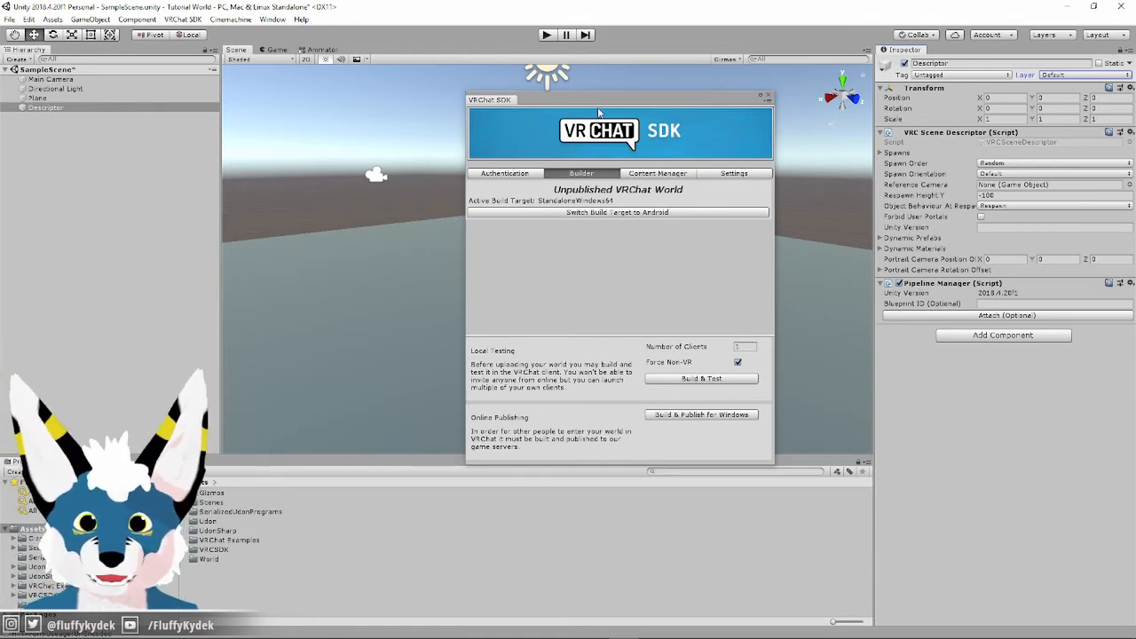
- Expand the Spawns list of the Descriptor's VRC Scene Descriptor and set its size to 1
left_click_drag(603, 100, 557, 87)
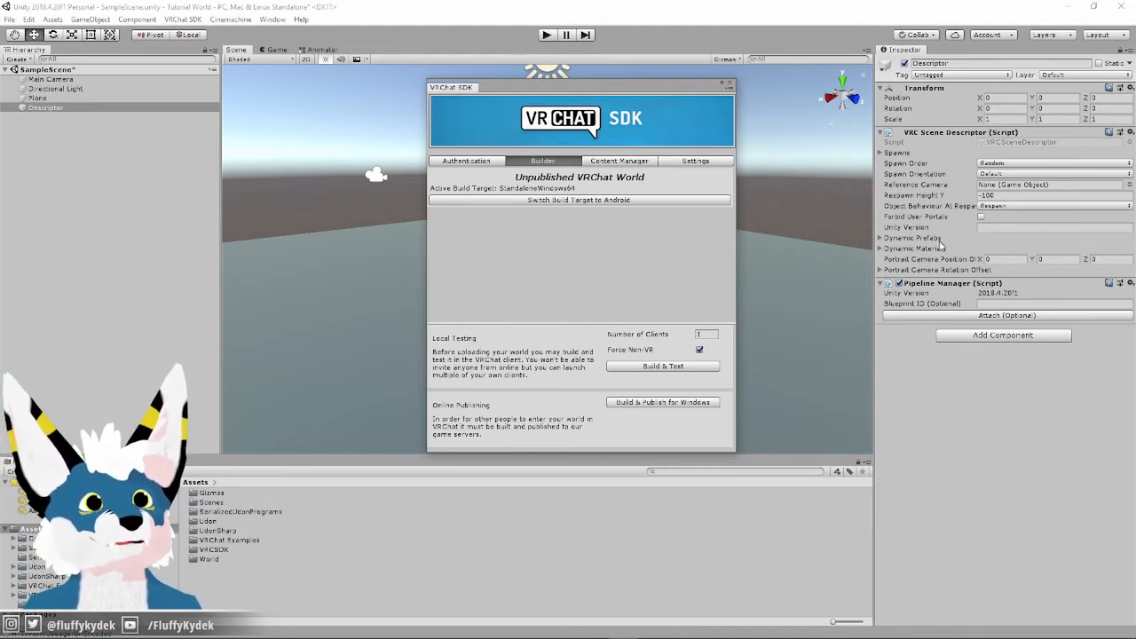
left_click(949, 133)
left_click(949, 133)
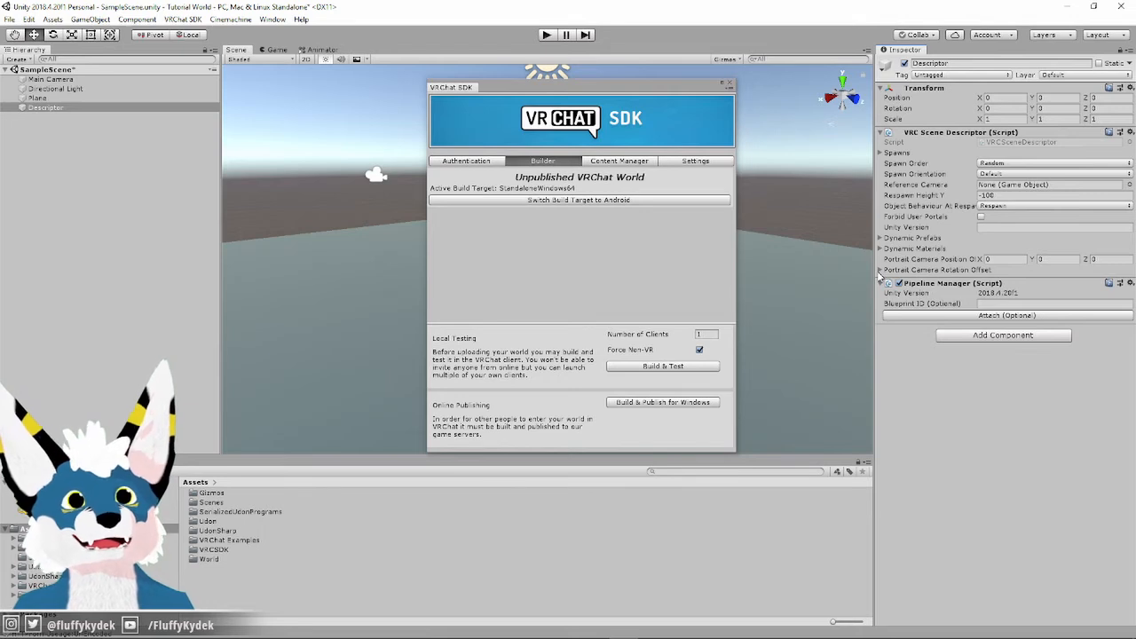
left_click(879, 152)
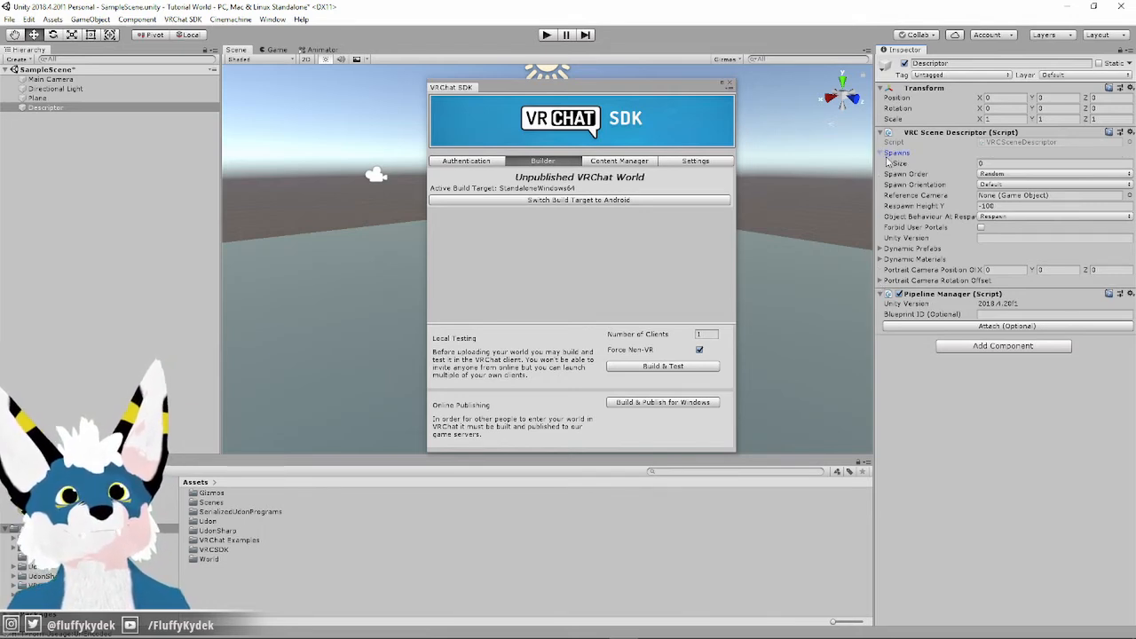
left_click(993, 165)
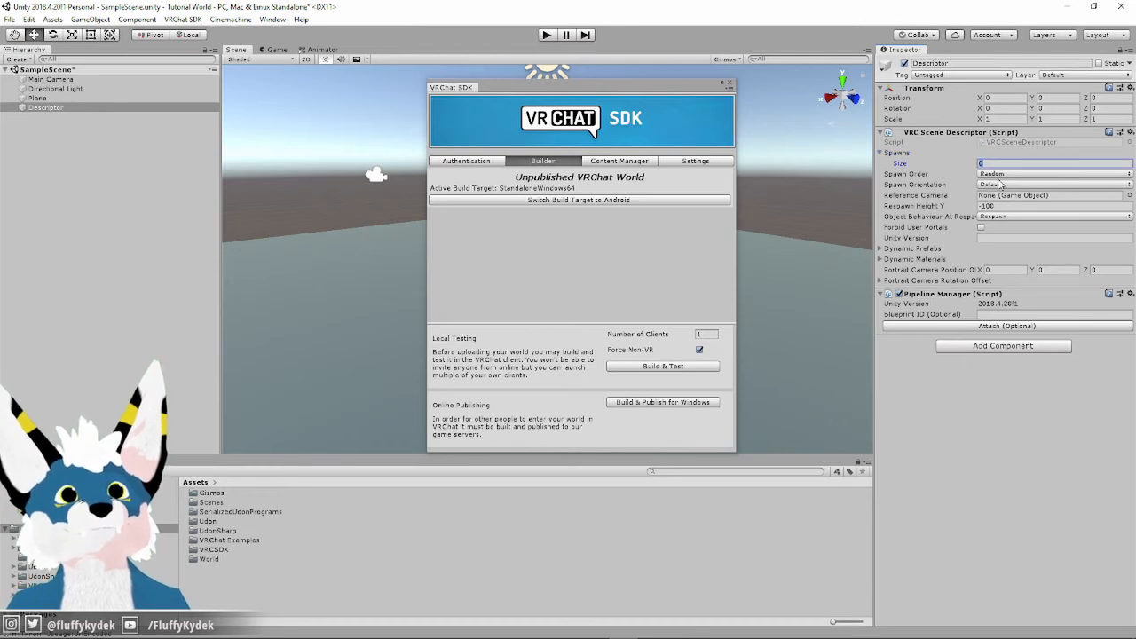
type("1")
key("Return")
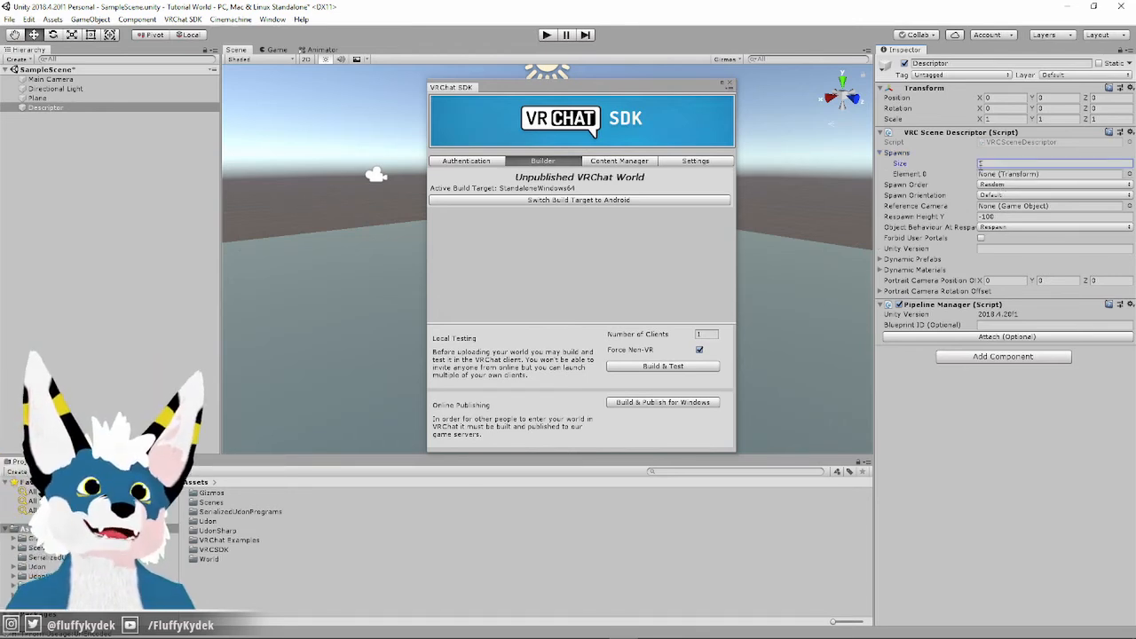
- Set the Spawns list size in the VRC Scene Descriptor to 10 and look over the Transform element slots
left_click(1004, 174)
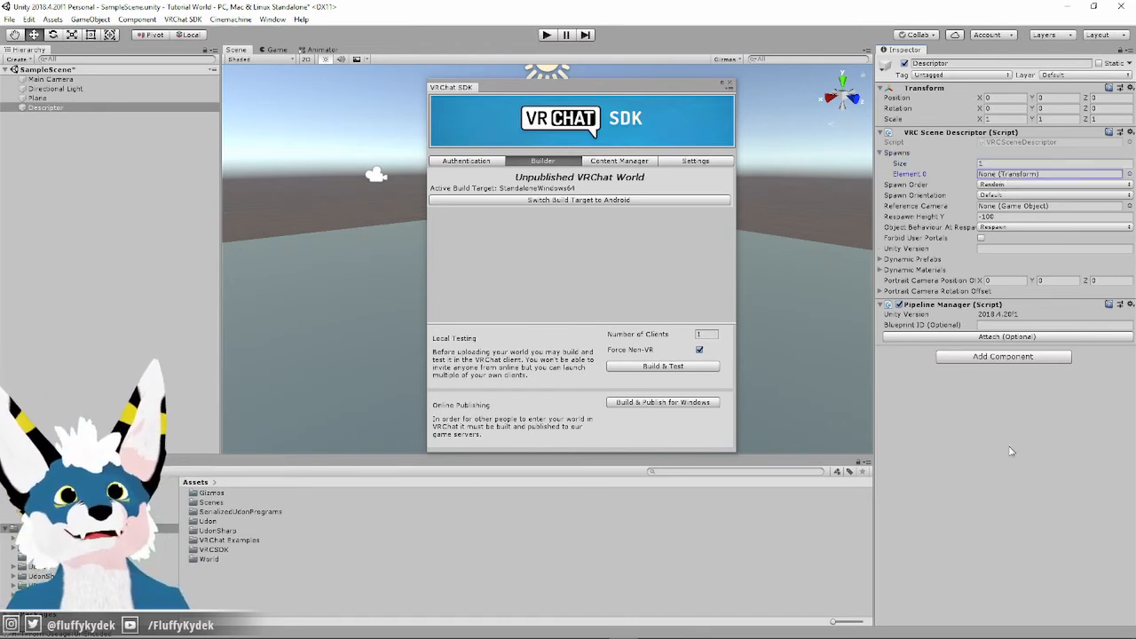
left_click(1002, 162)
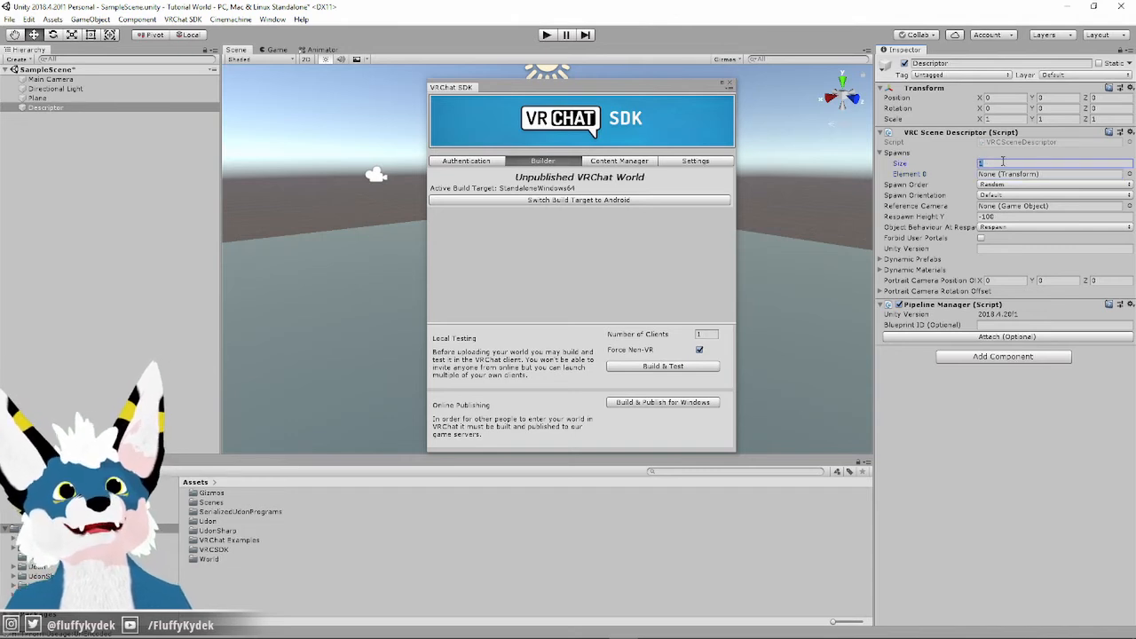
type("10")
key("Return")
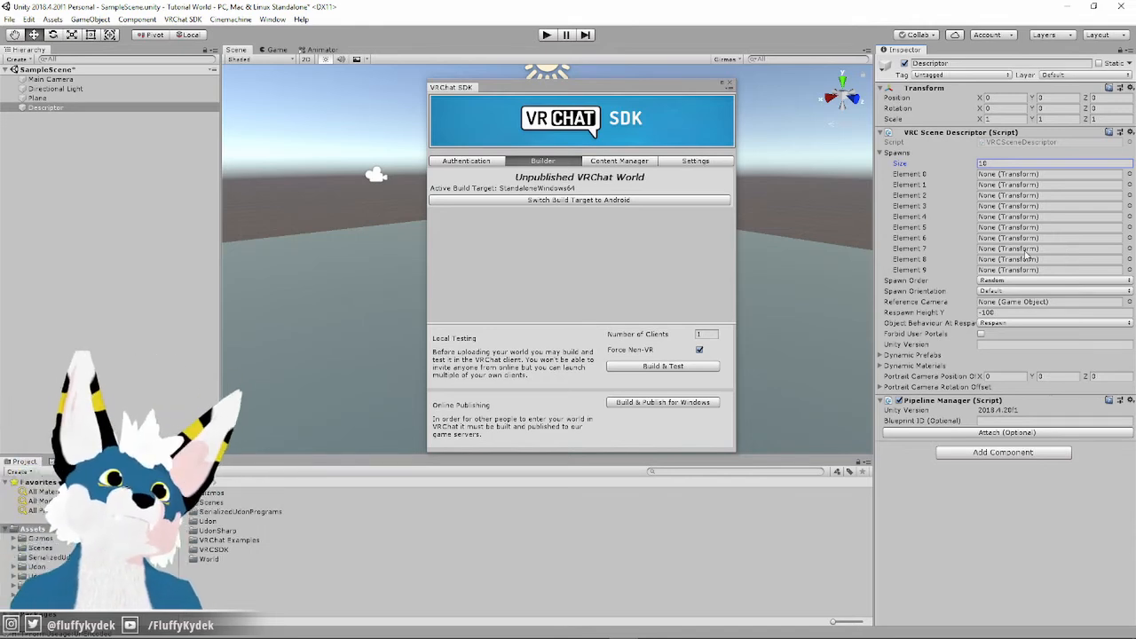
left_click(1008, 174)
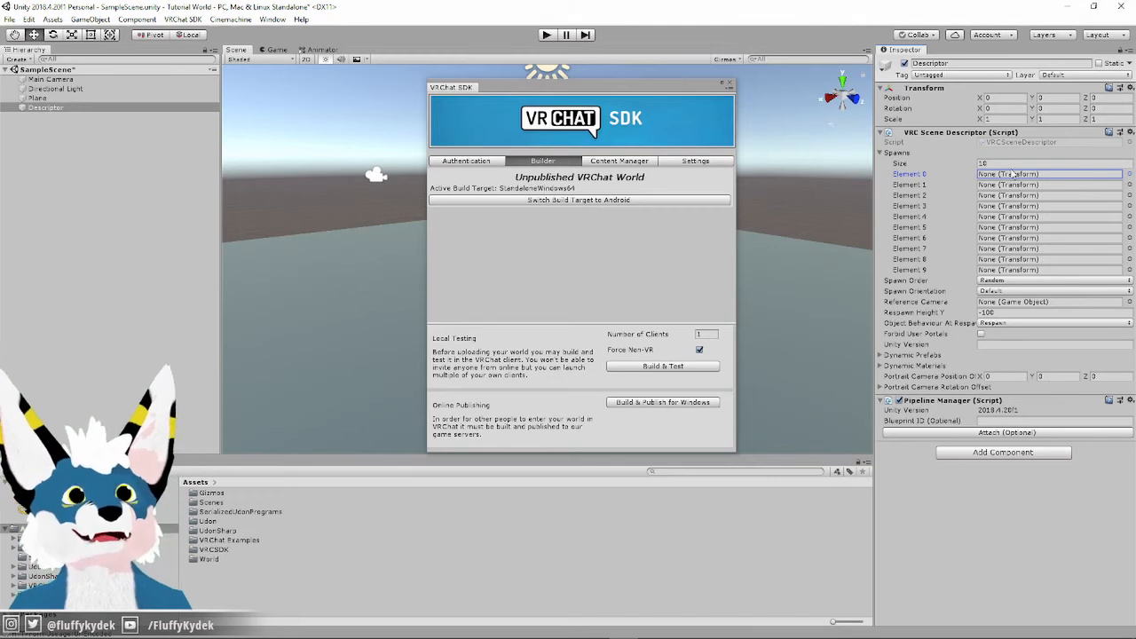
left_click(925, 88)
left_click(924, 88)
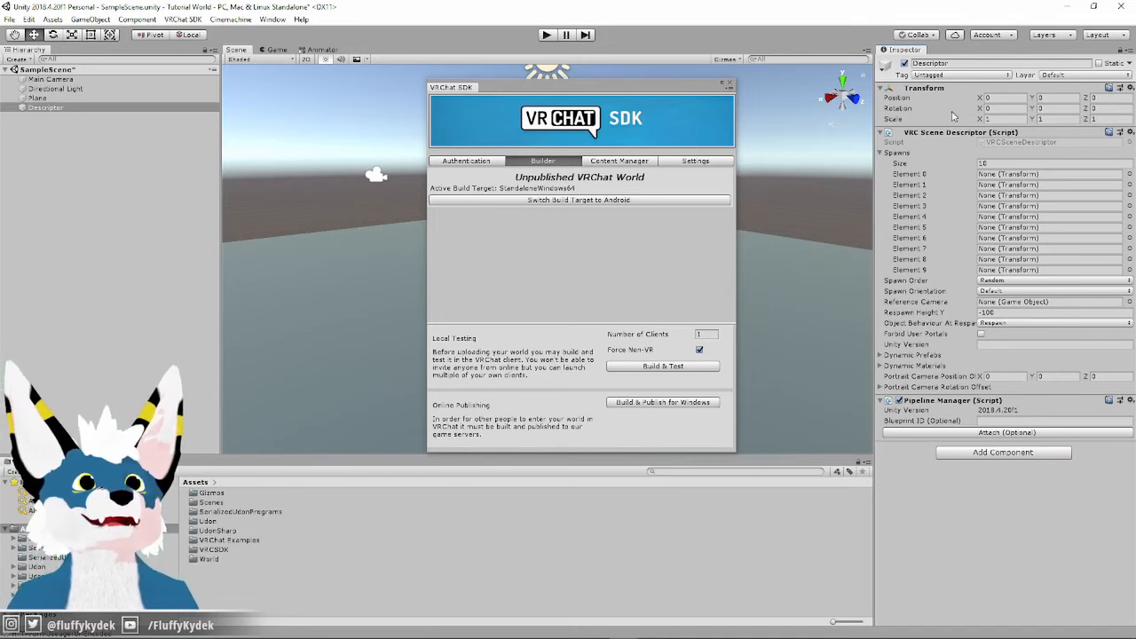
- Create an empty game object at the scene root and rename it as Spawn 1
left_click(118, 160)
left_click(90, 19)
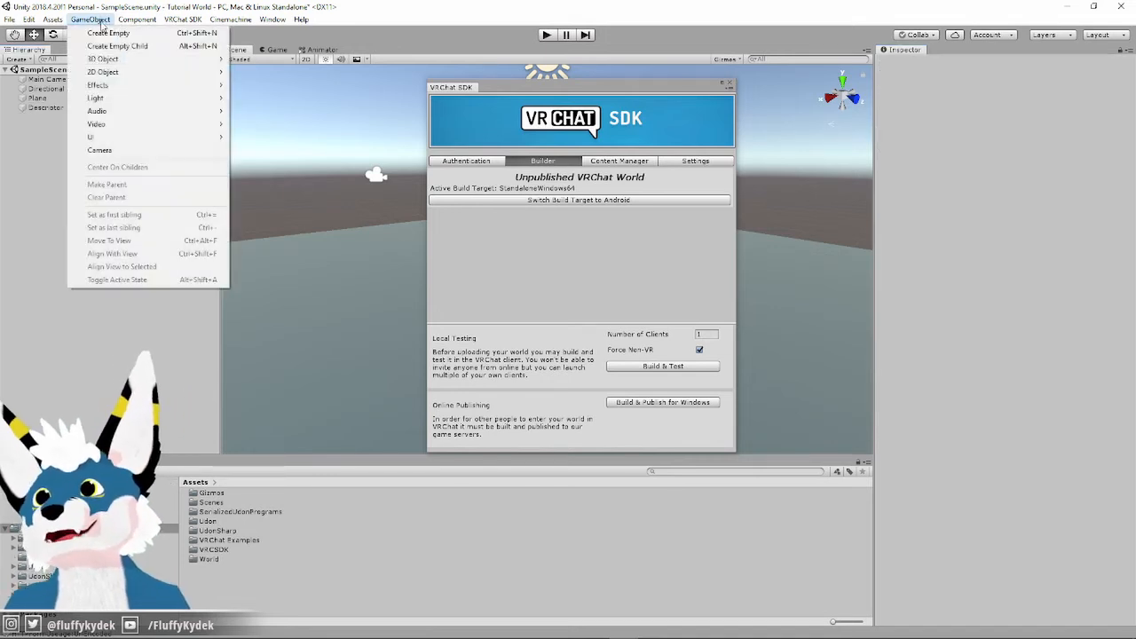
left_click(107, 32)
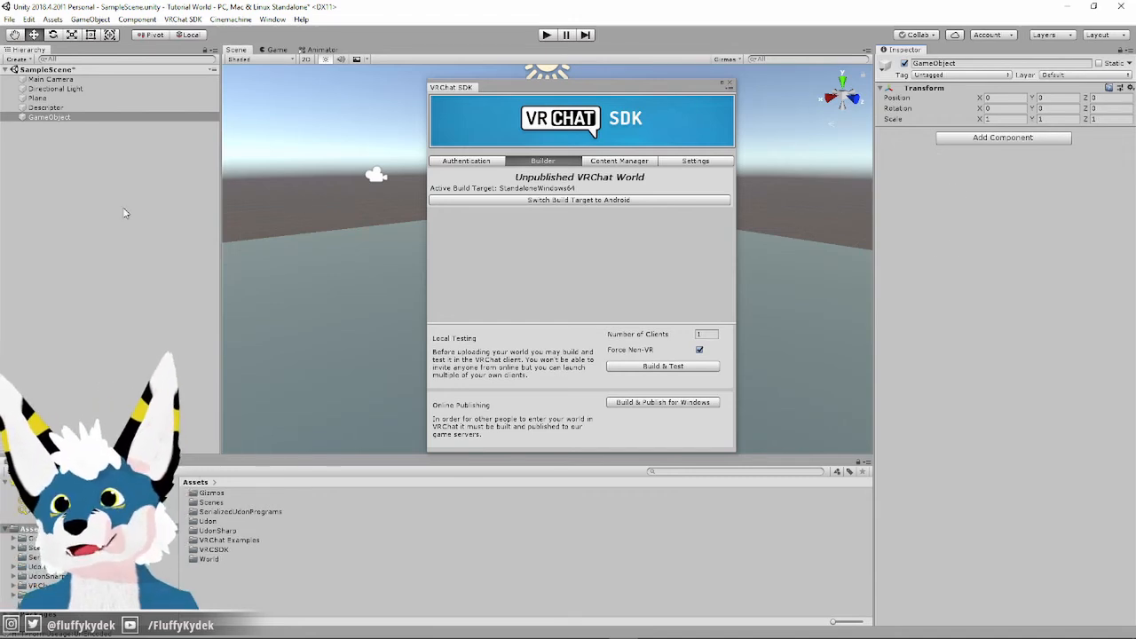
left_click(953, 64)
type("Spawn 1")
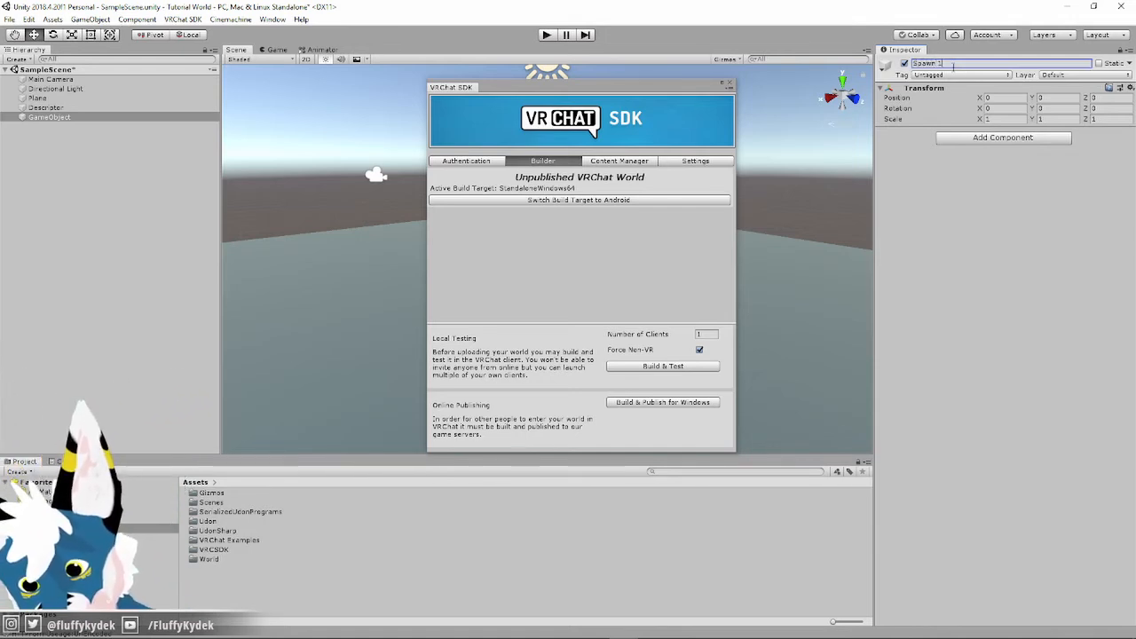
key("Return")
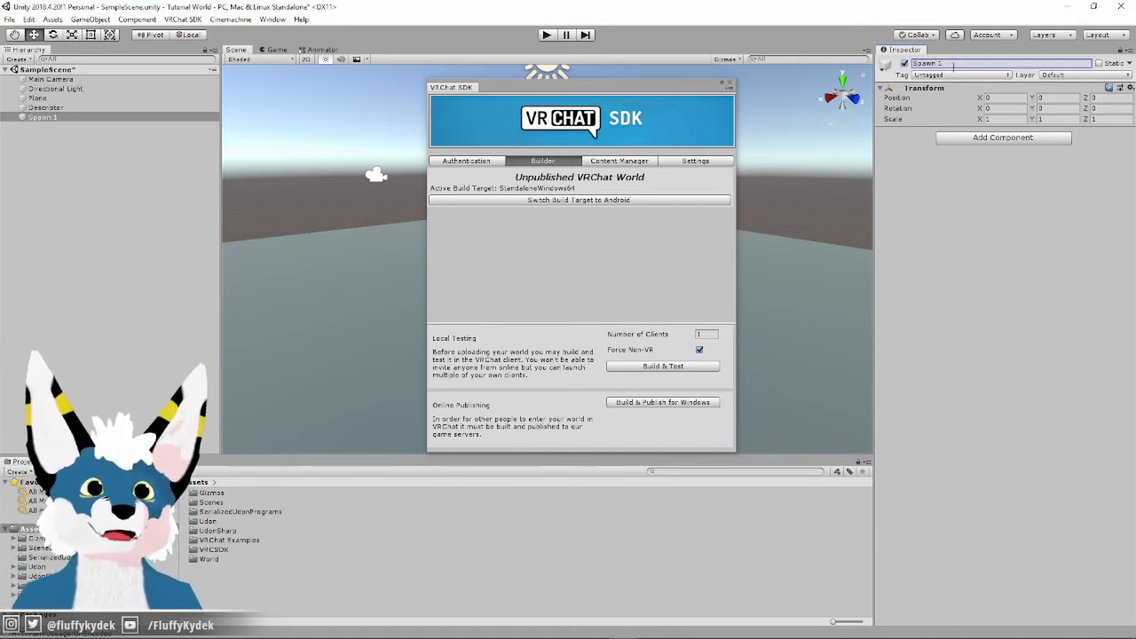
- Move the VRChat SDK window out of the way and set the Descriptor's Spawns list size to 1
left_click_drag(601, 89, 1135, 181)
left_click(55, 108)
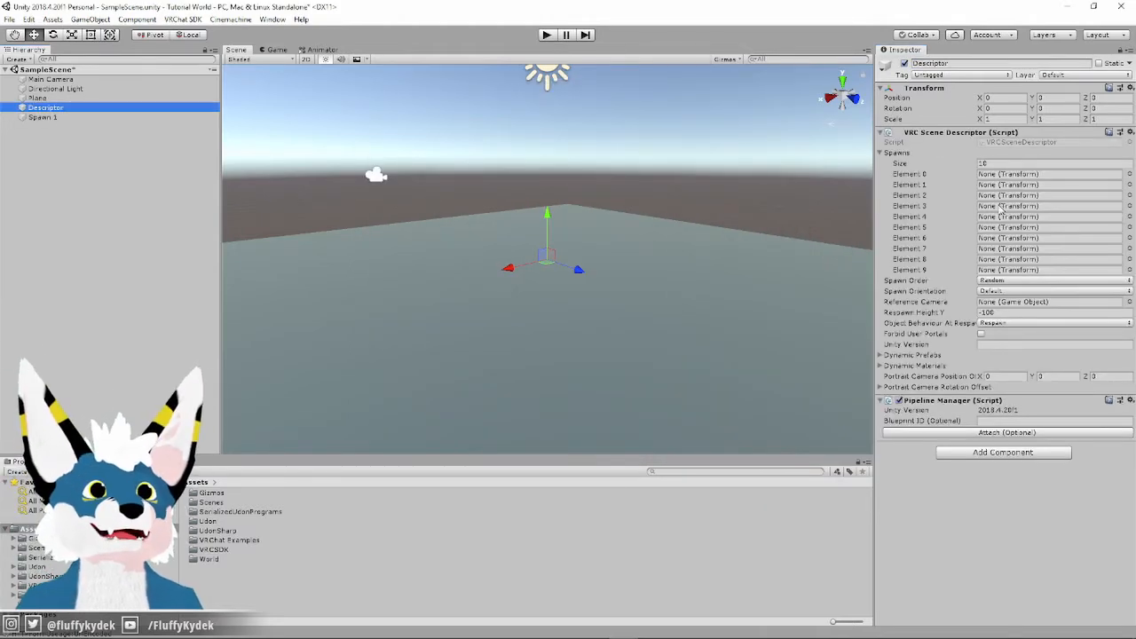
left_click(983, 163)
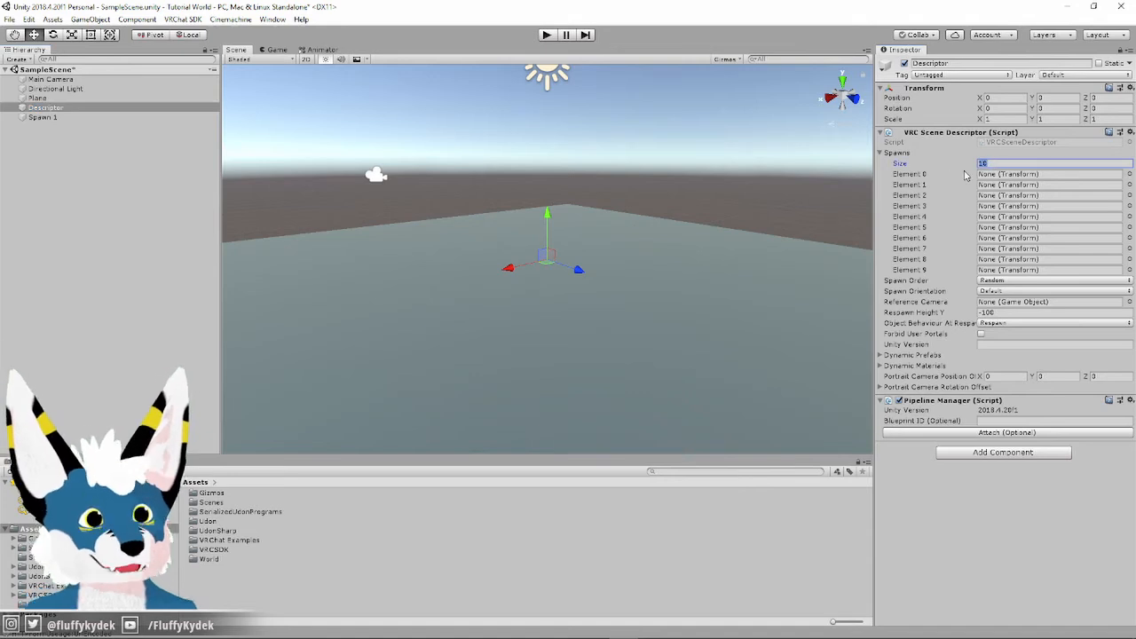
key("Return")
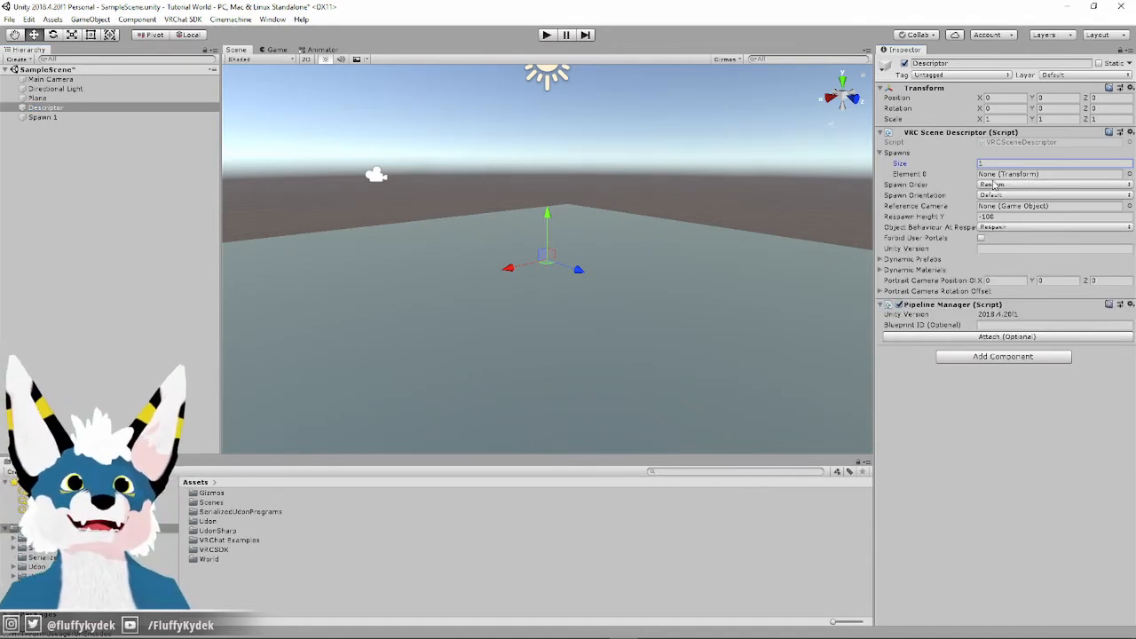
left_click(46, 118)
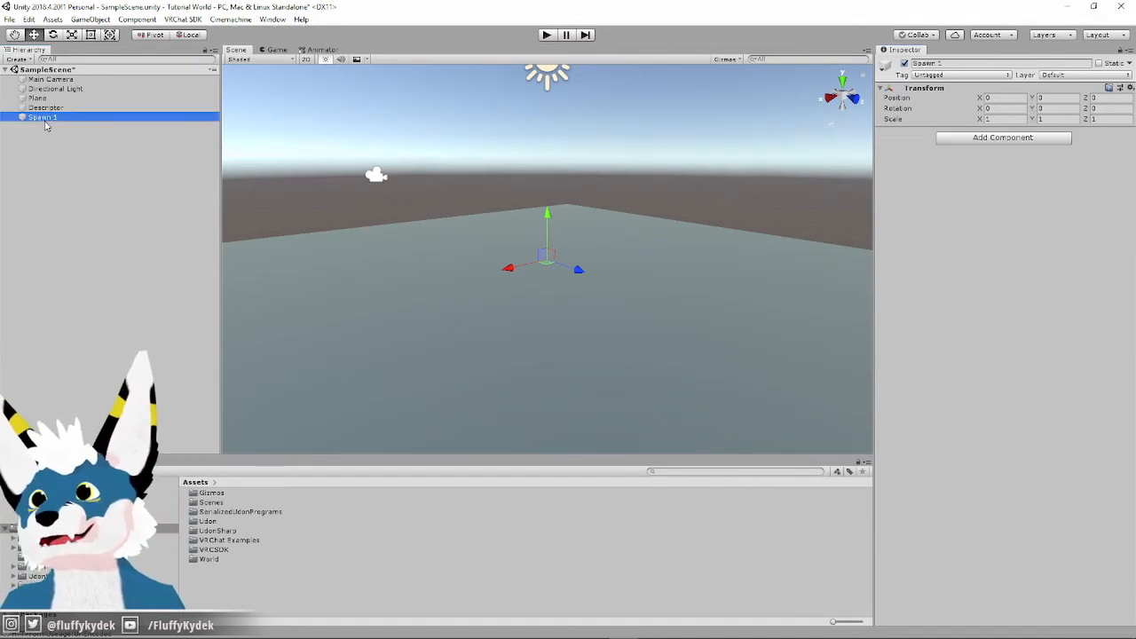
left_click(46, 108)
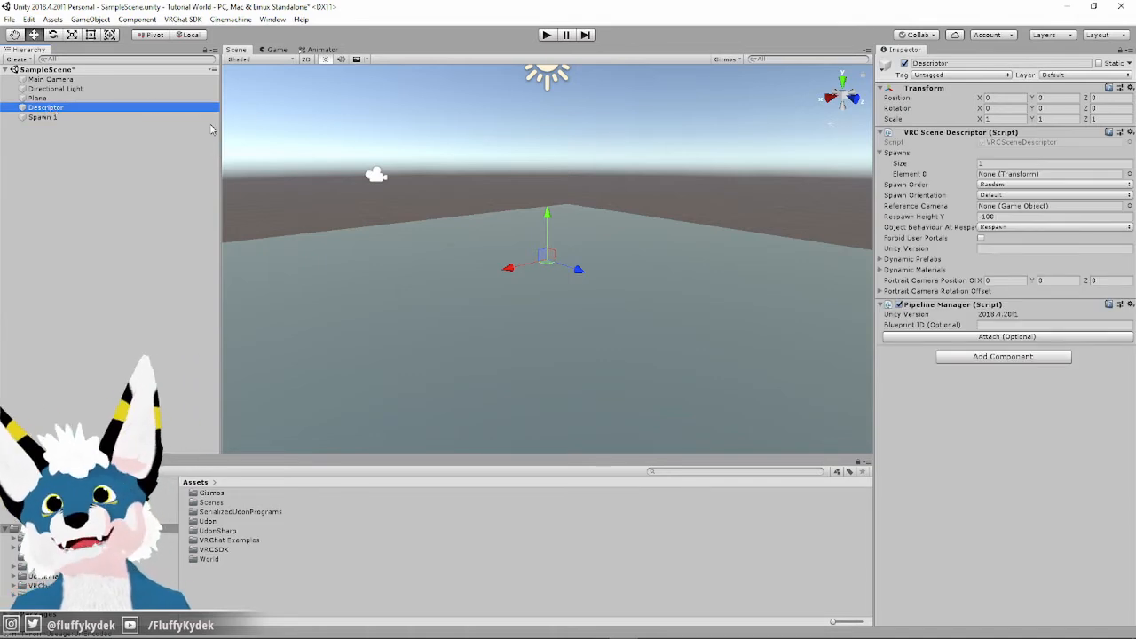
left_click(49, 117)
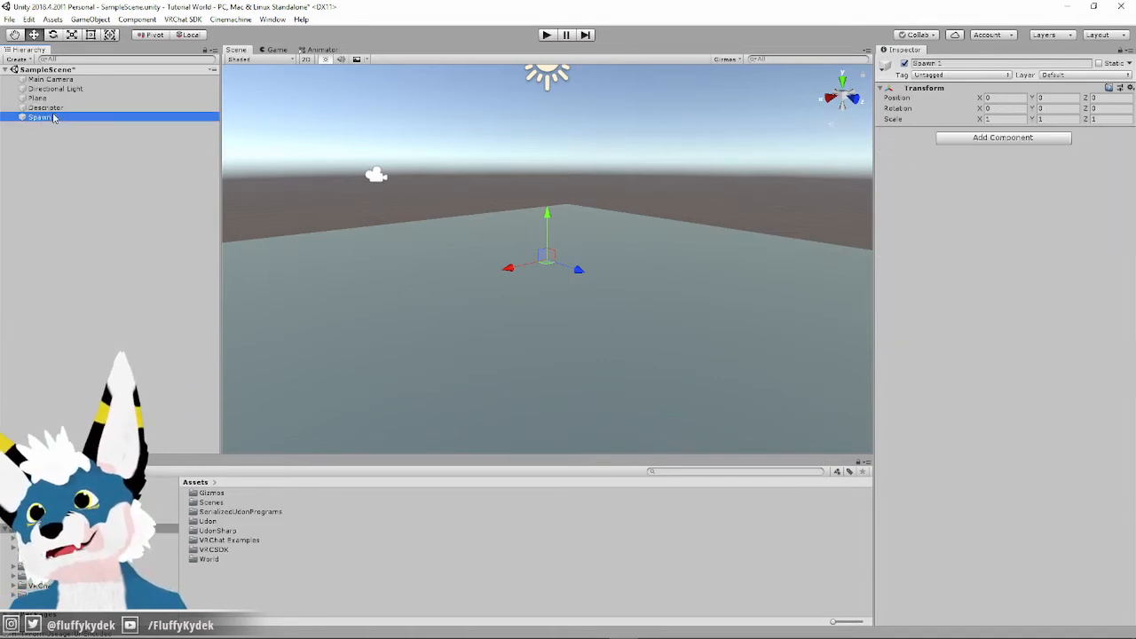
left_click(52, 108)
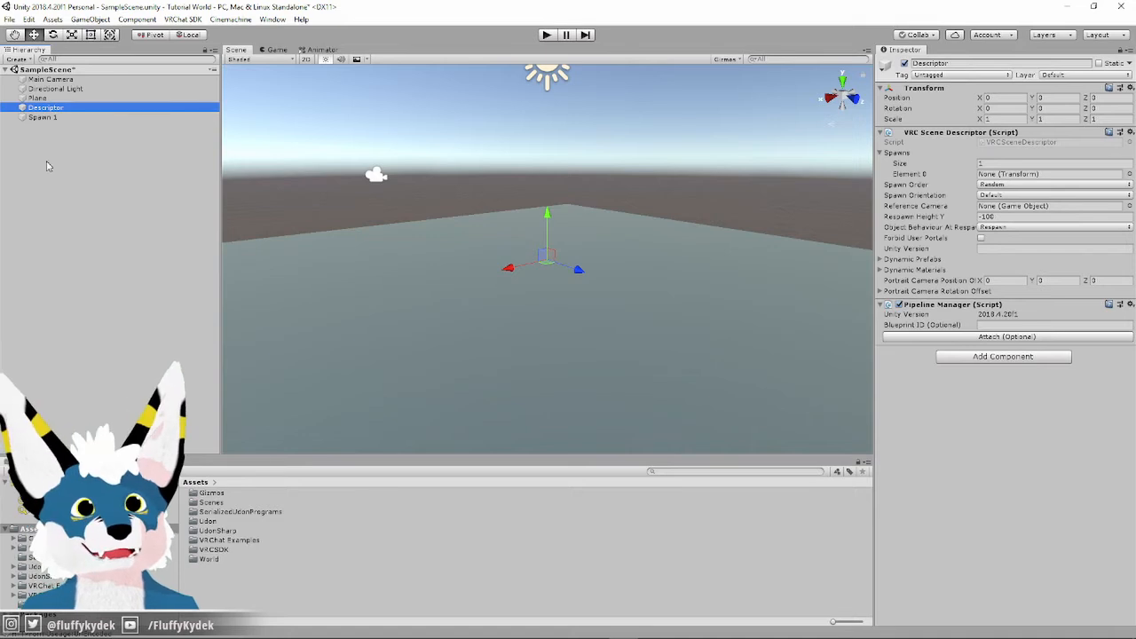
left_click(43, 117)
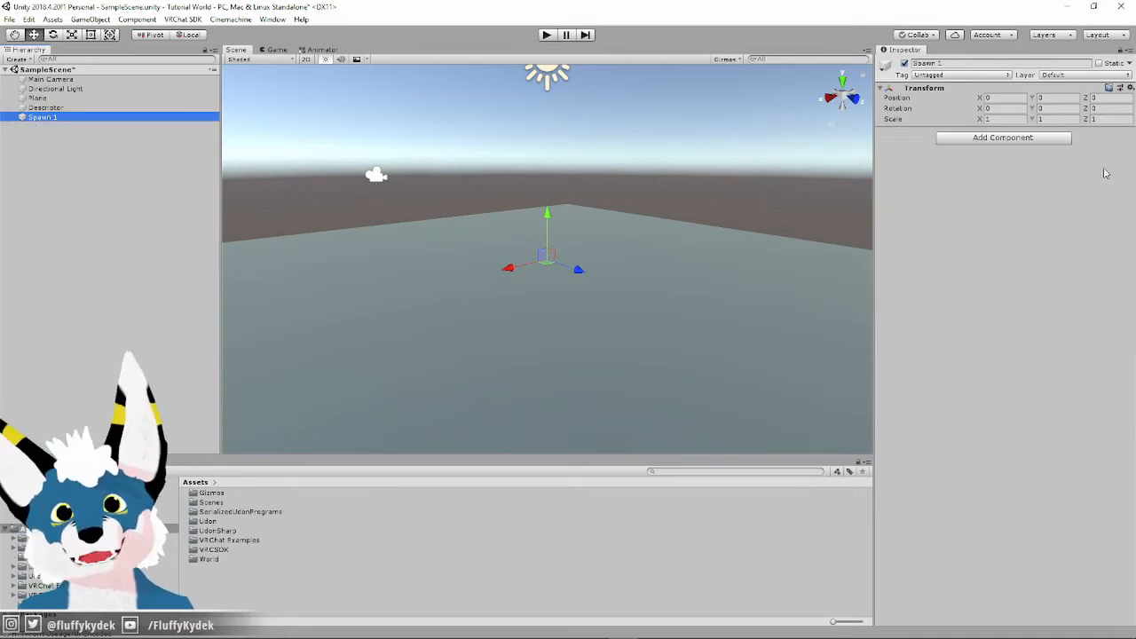
- Lock the Inspector on the Descriptor object and assign the Spawn 1 transform to Element 0 of its Spawns list
left_click(74, 109)
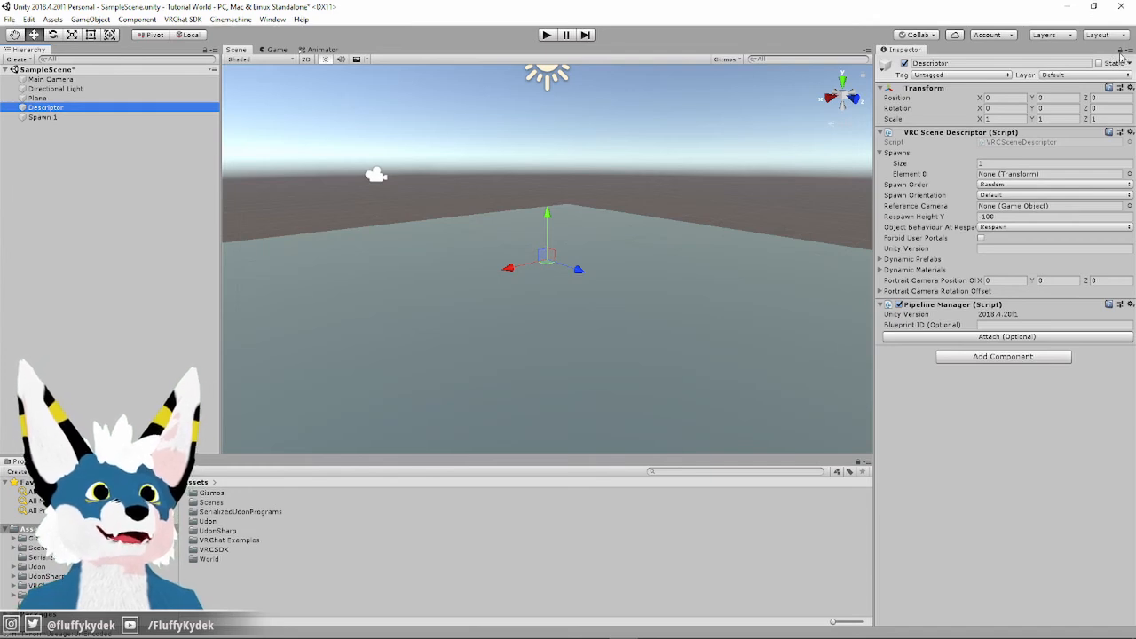
left_click(1120, 52)
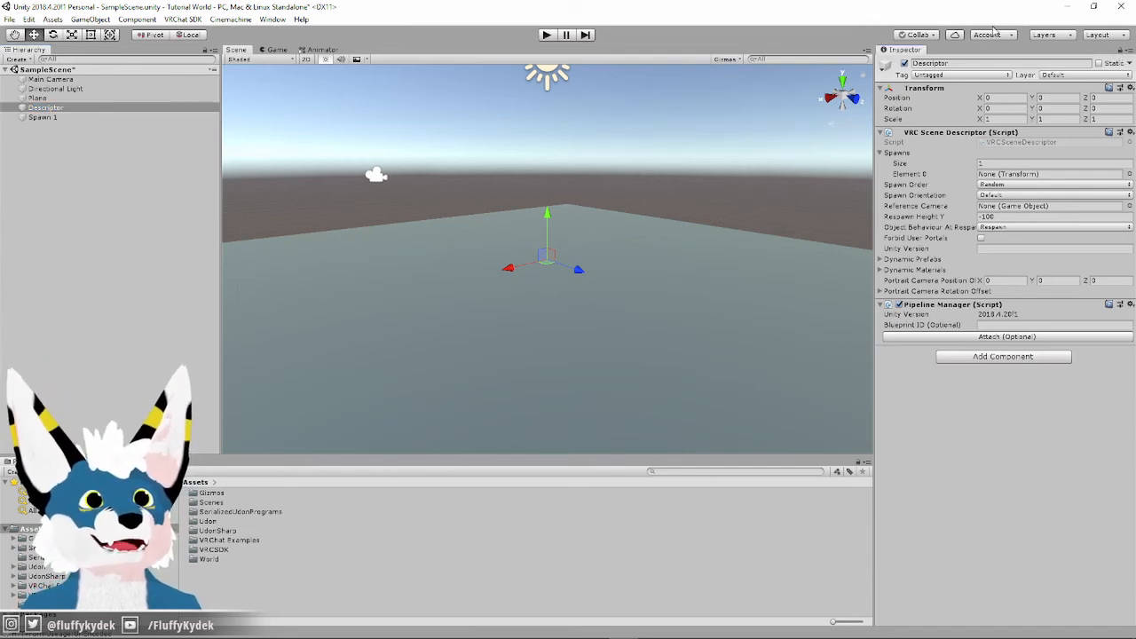
left_click(29, 118)
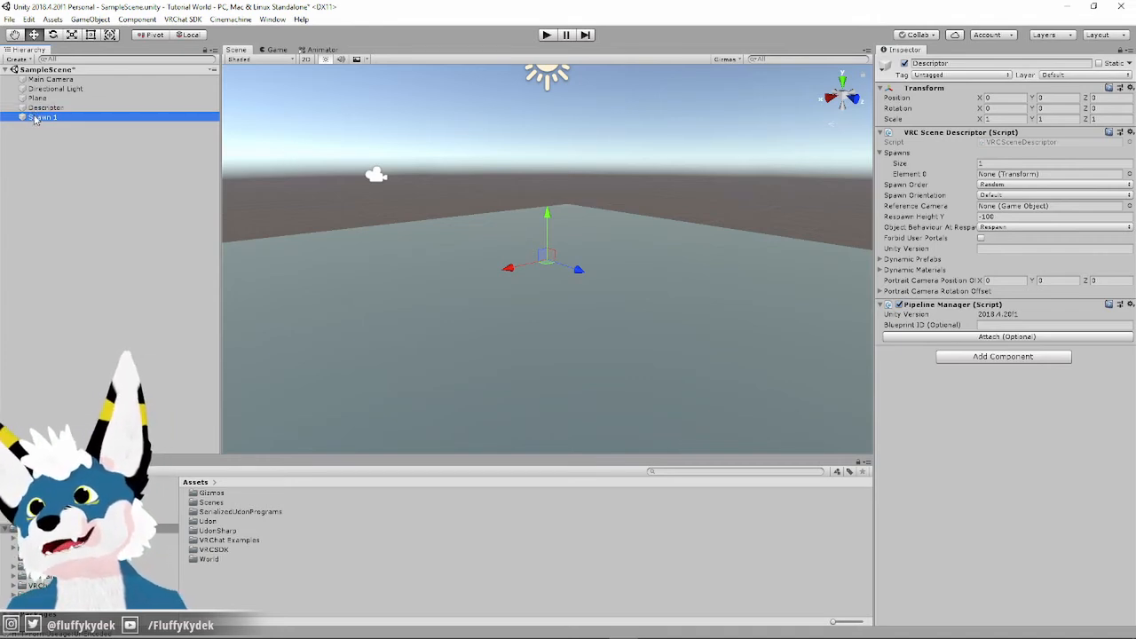
left_click_drag(35, 120, 1027, 177)
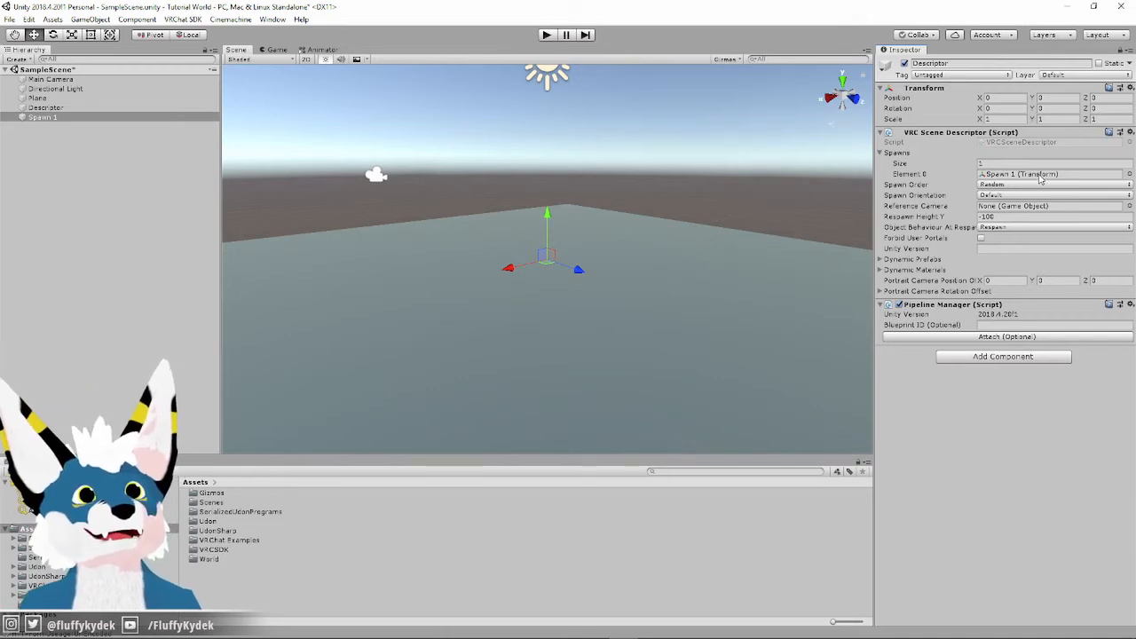
left_click(44, 117)
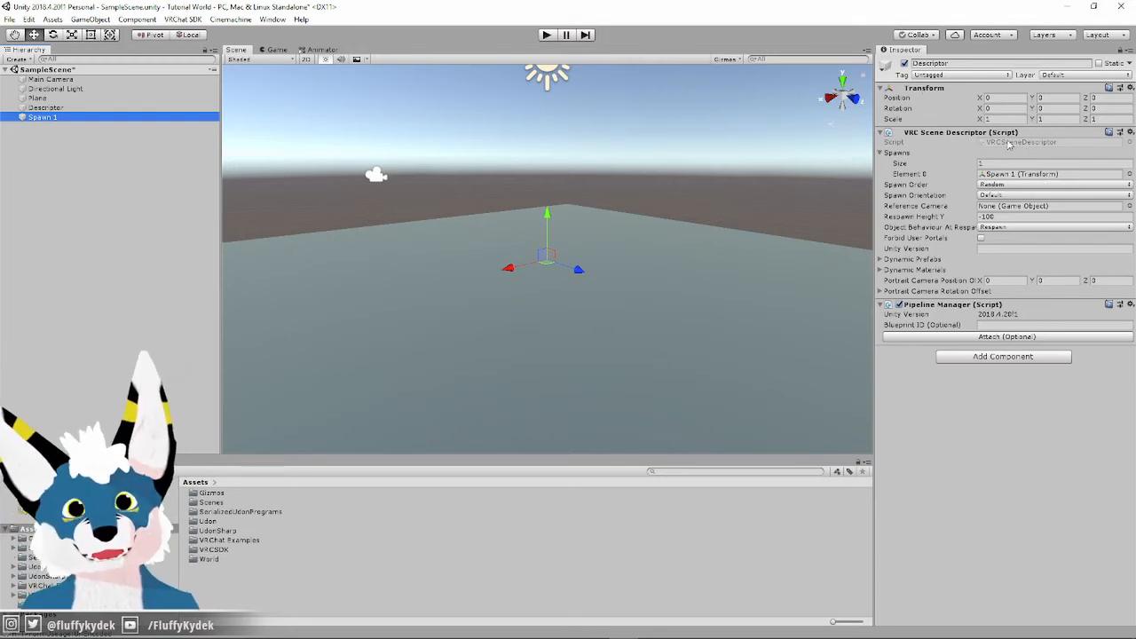
left_click(1088, 445)
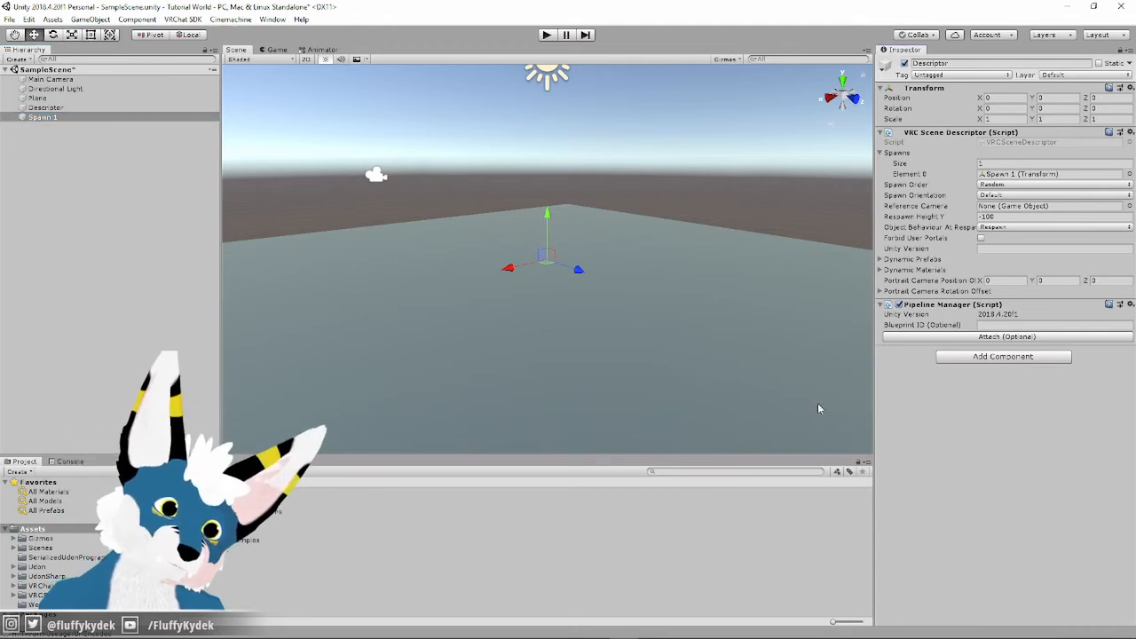
- Delete the Descriptor and Spawn 1 objects from the scene together
left_click(43, 108)
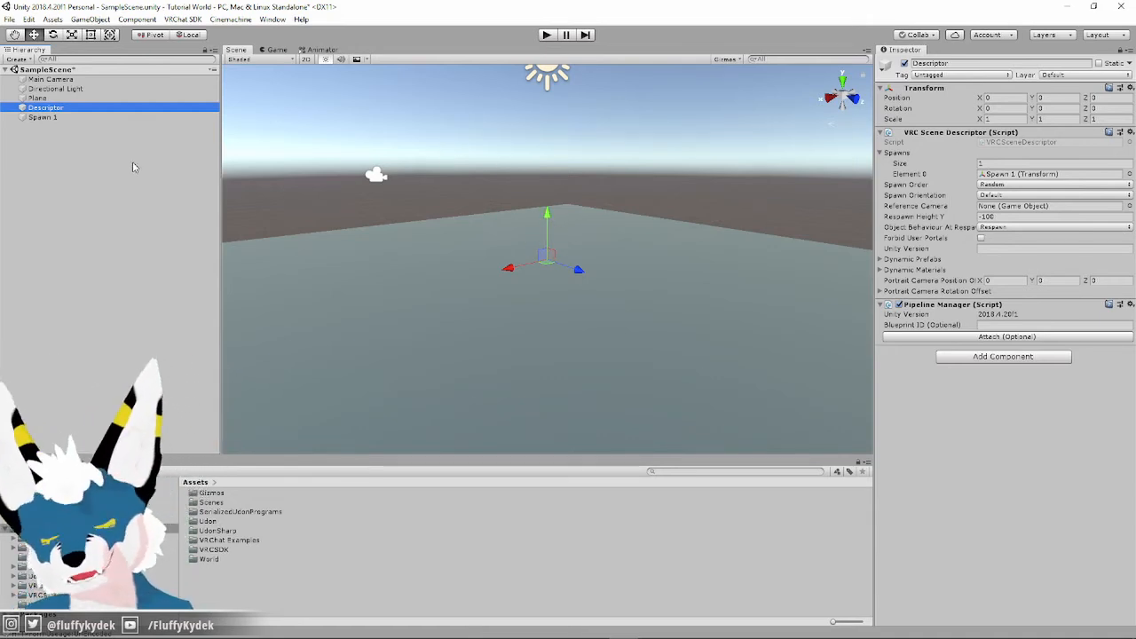
left_click(43, 117, "ctrl")
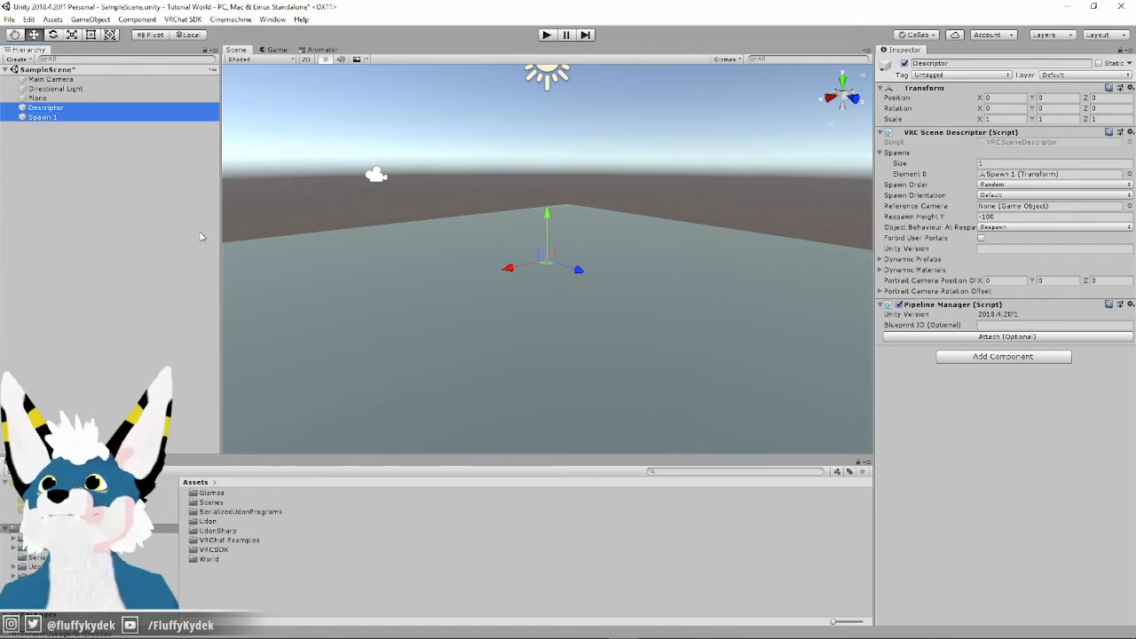
key("Delete")
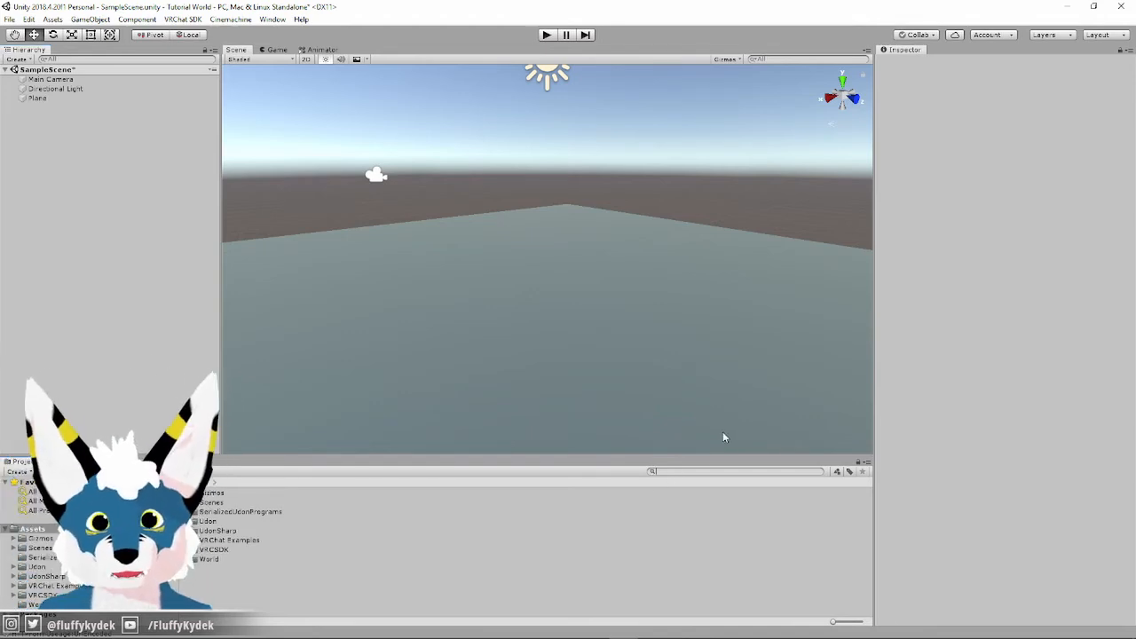
left_click(211, 550)
double_click(211, 550)
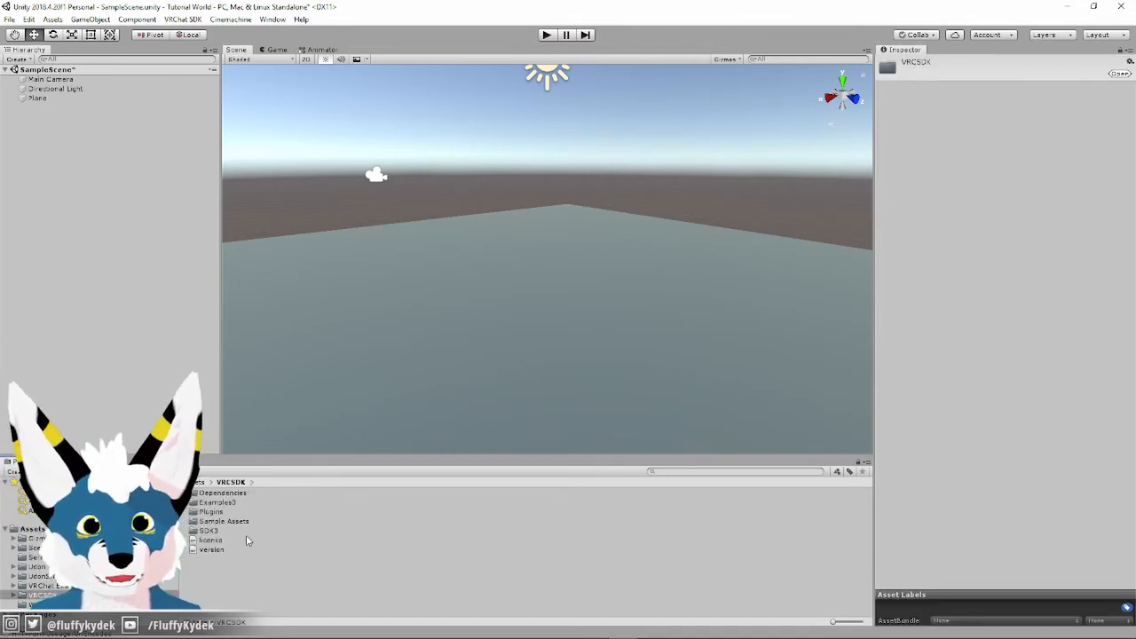
left_click(194, 483)
left_click(298, 601)
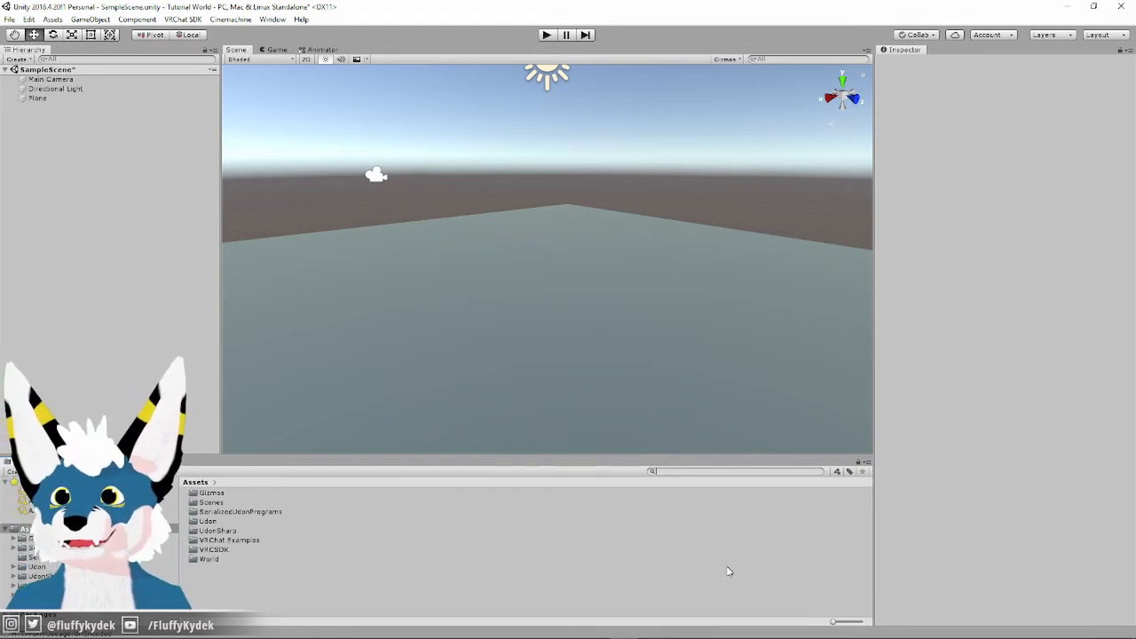
left_click(49, 97)
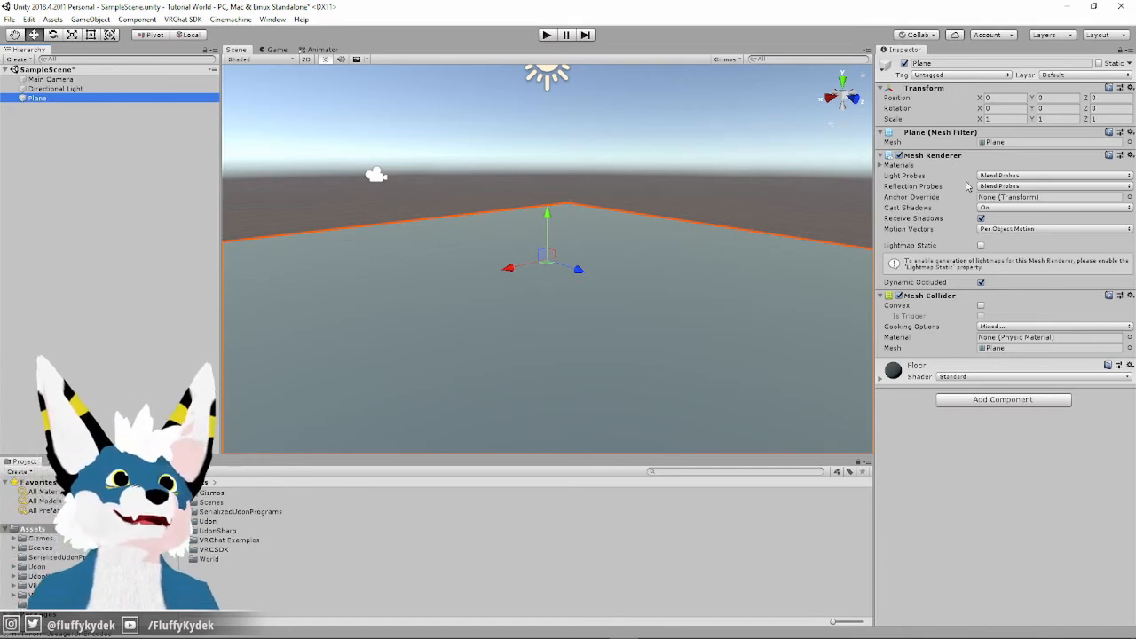
left_click(923, 145)
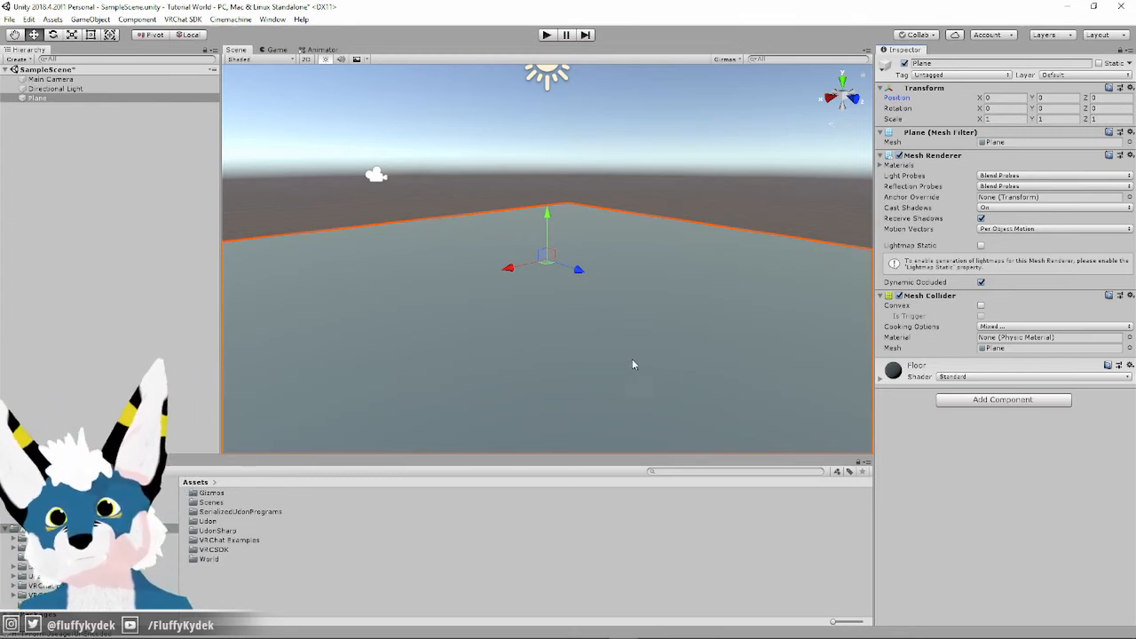
left_click(144, 172)
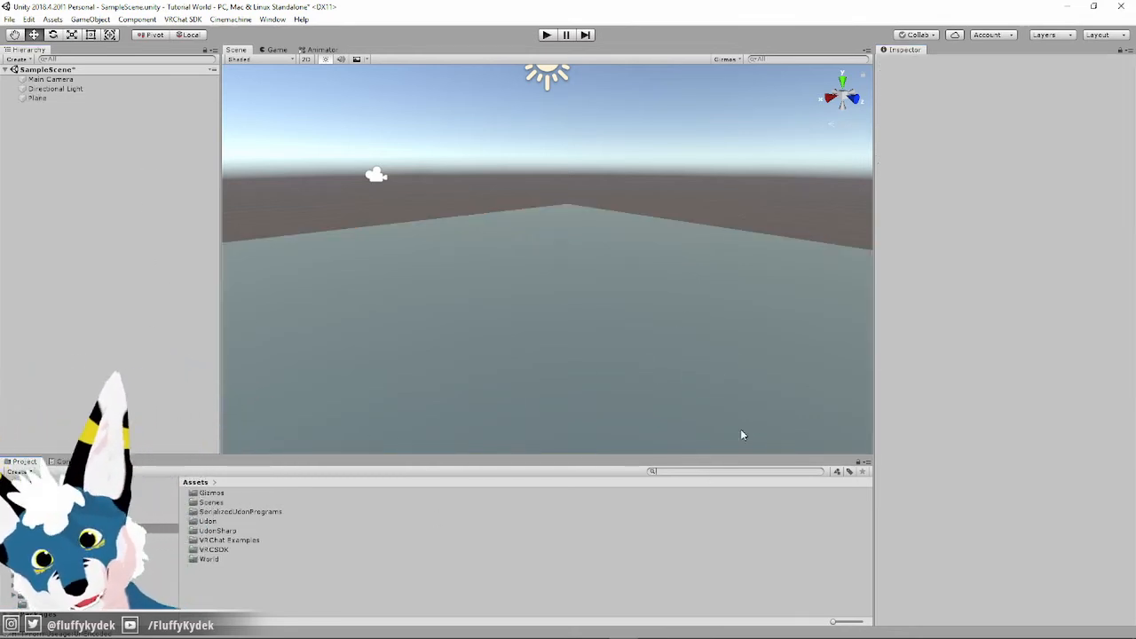
- Search the project assets for "world" and examine the VRCWorld prefab's scene descriptor, pipeline manager and Udon Behaviour settings
type("world")
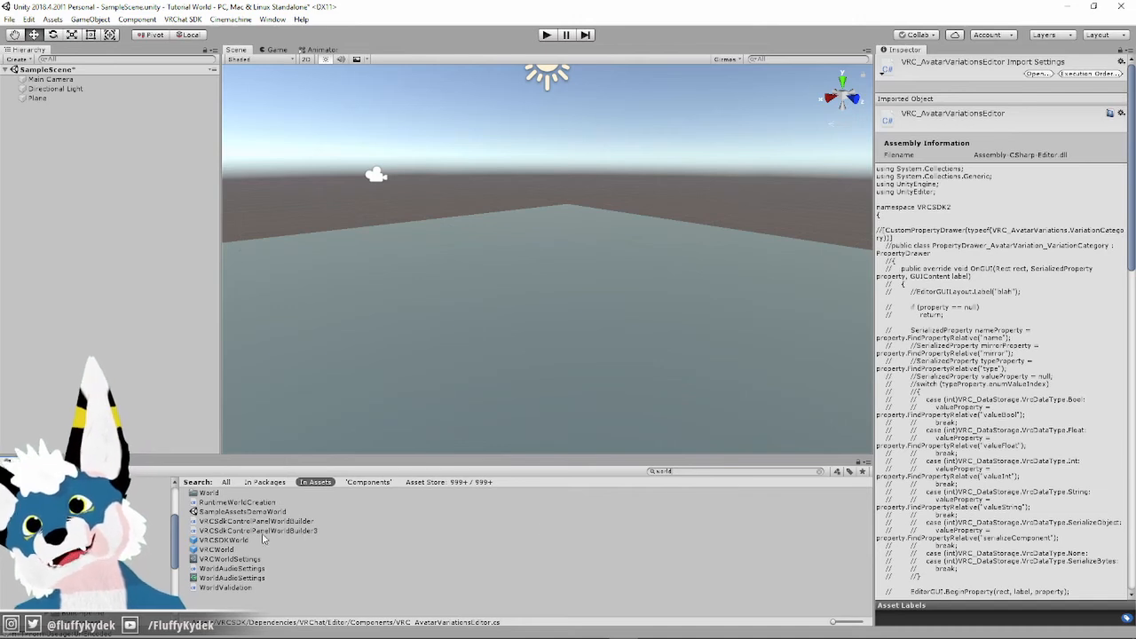
left_click(684, 472)
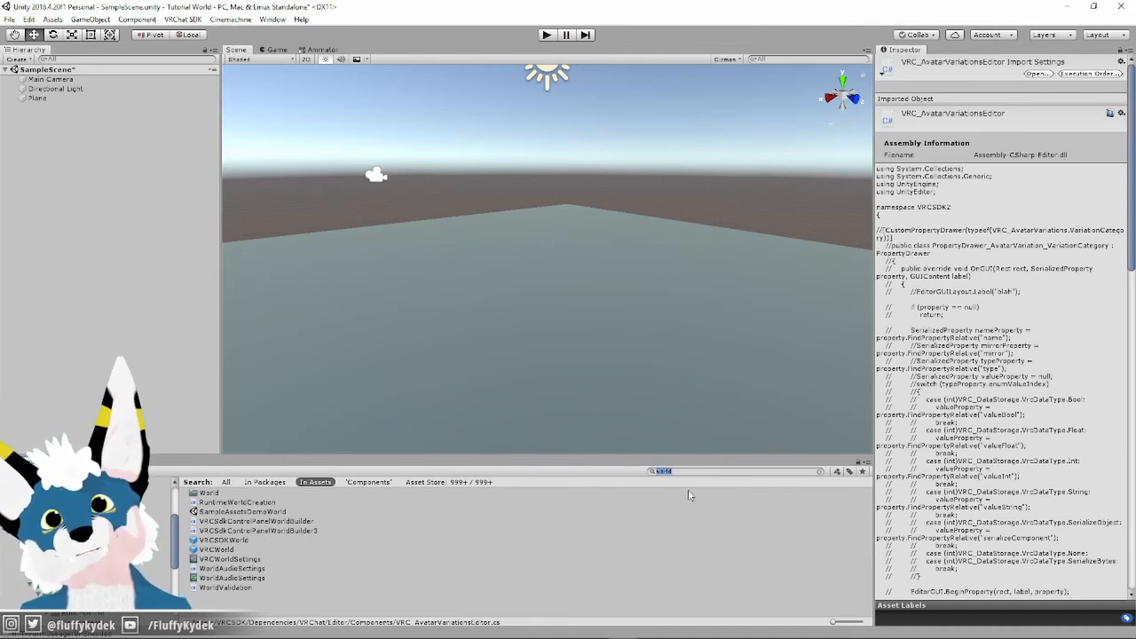
left_click(213, 550)
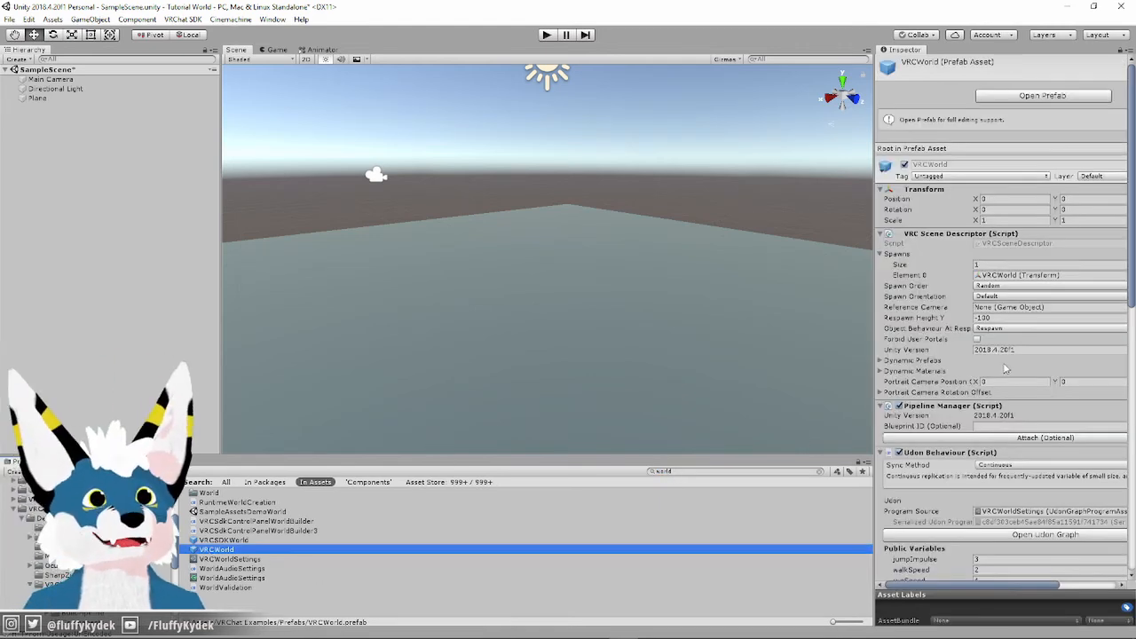
scroll(909, 131, "down", 4)
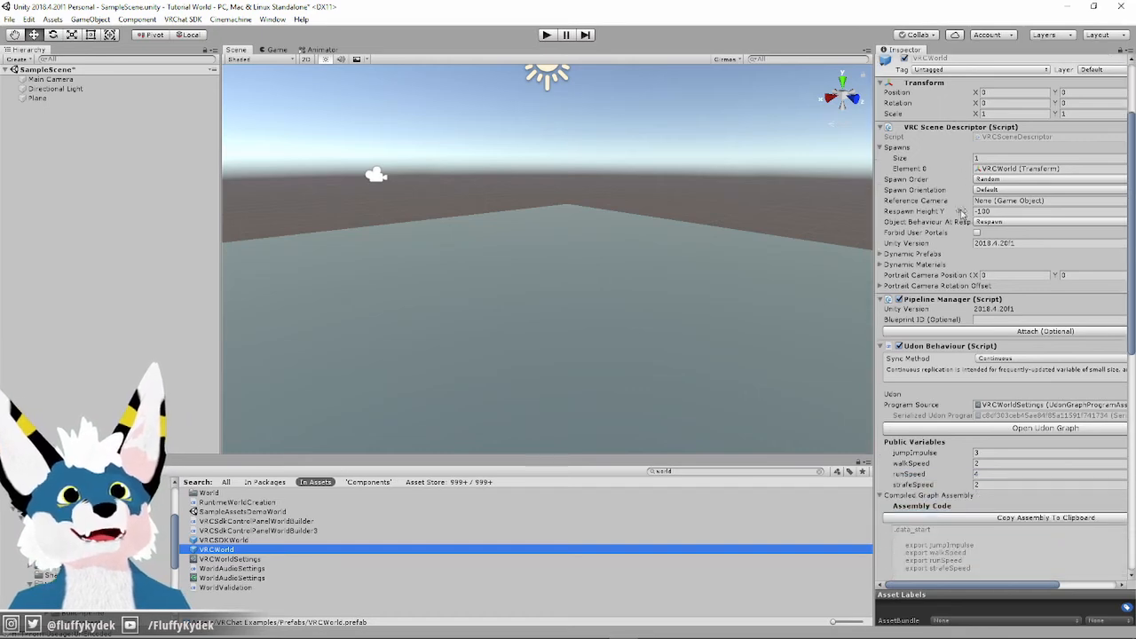
scroll(1011, 391, "down", 1)
scroll(1007, 423, "up", 5)
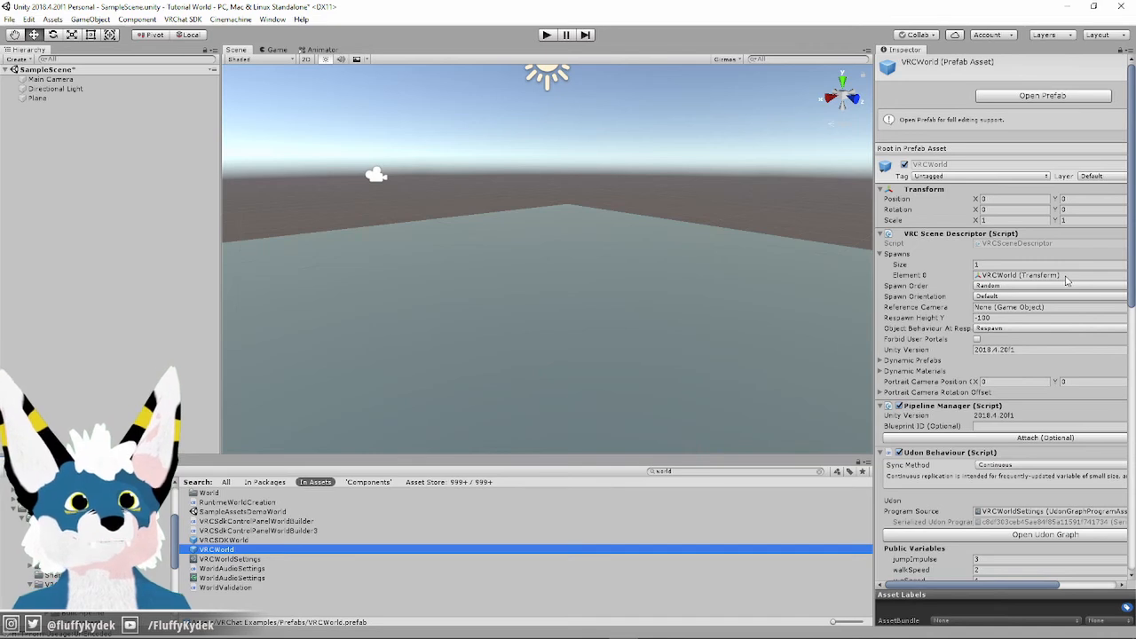
scroll(1052, 284, "down", 2)
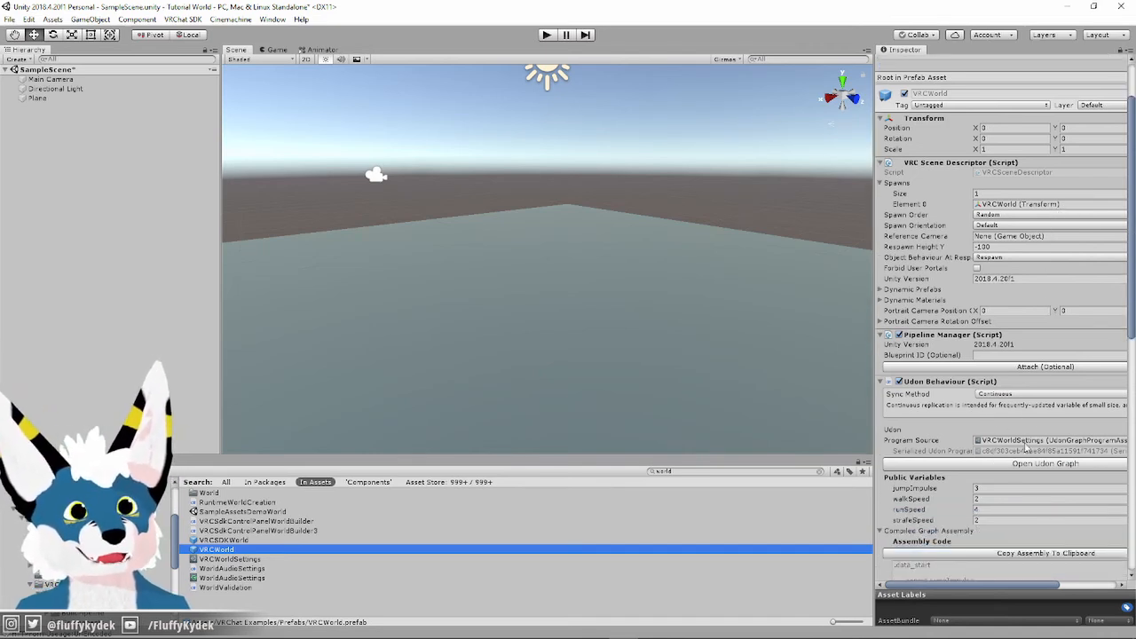
- Open the VRCWorld prefab's Udon graph and examine the LocalPlayer check, the Block node and the jump and speed variable nodes
left_click(1001, 465)
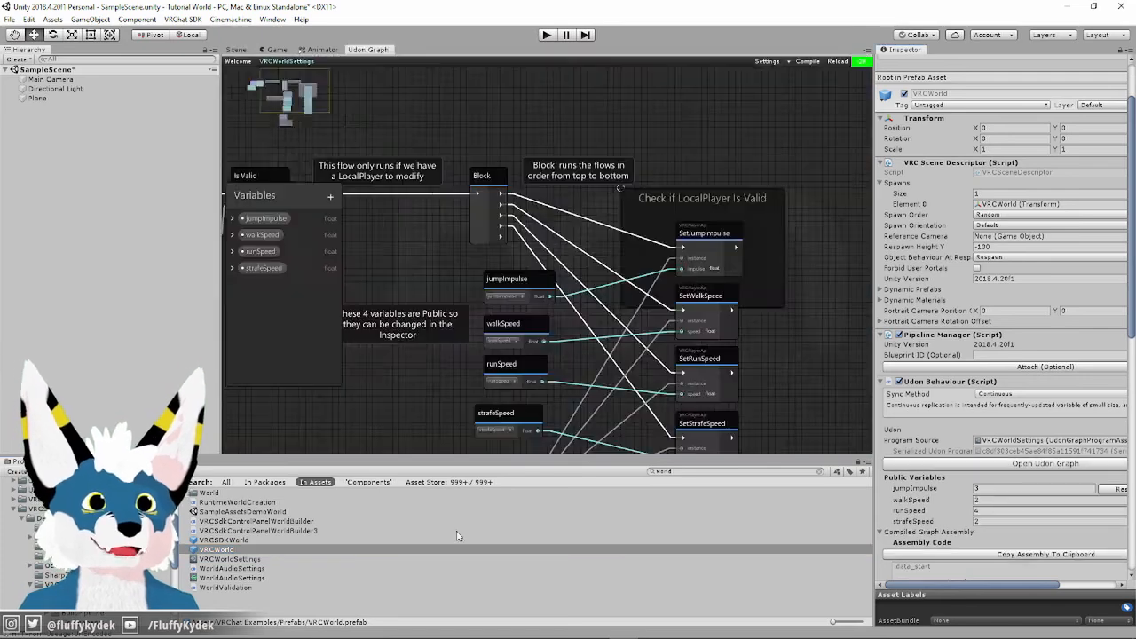
middle_click_drag(407, 393, 547, 348)
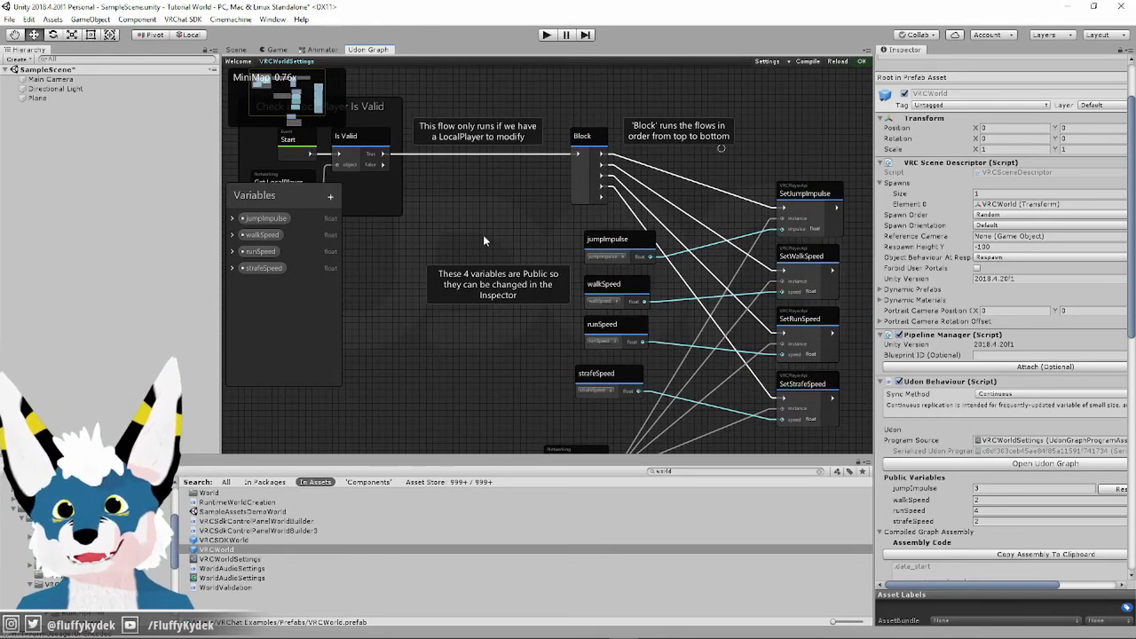
middle_click_drag(483, 234, 650, 284)
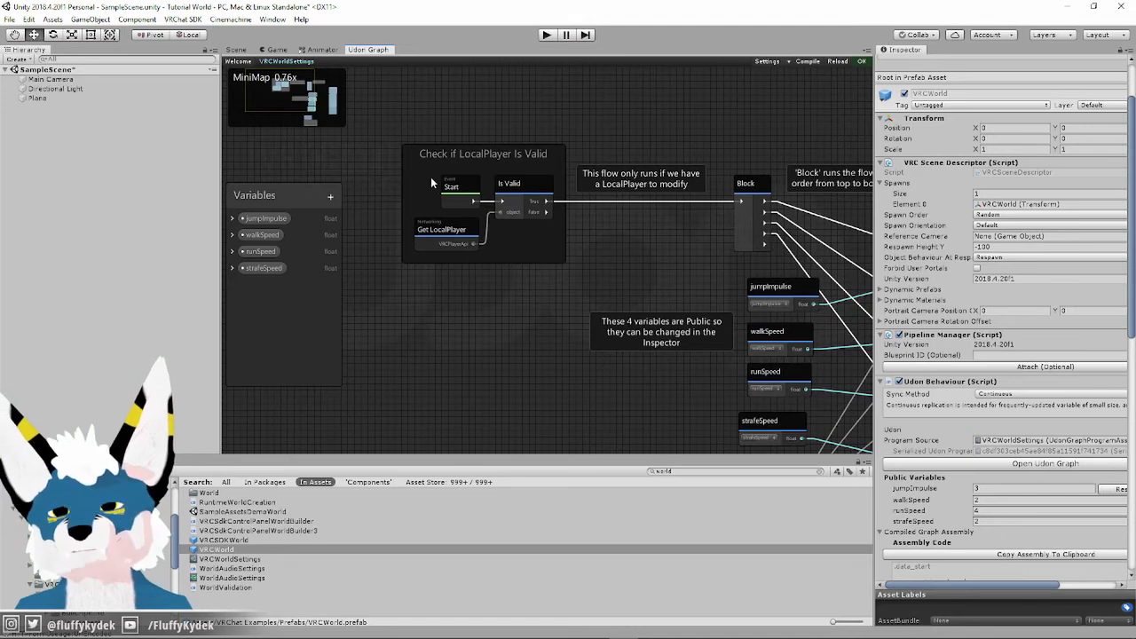
mouse_move(627, 218)
middle_mouse_down()
mouse_move(506, 219)
mouse_move(627, 238)
middle_mouse_up()
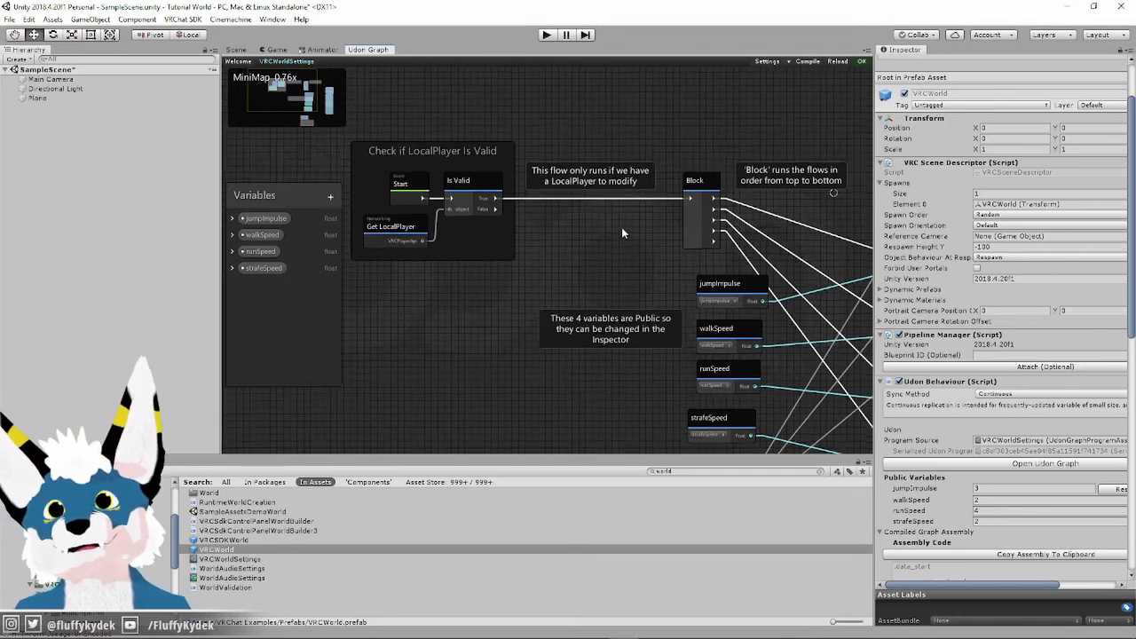
middle_click_drag(621, 227, 428, 215)
middle_click_drag(680, 155, 645, 130)
middle_click_drag(792, 261, 797, 203)
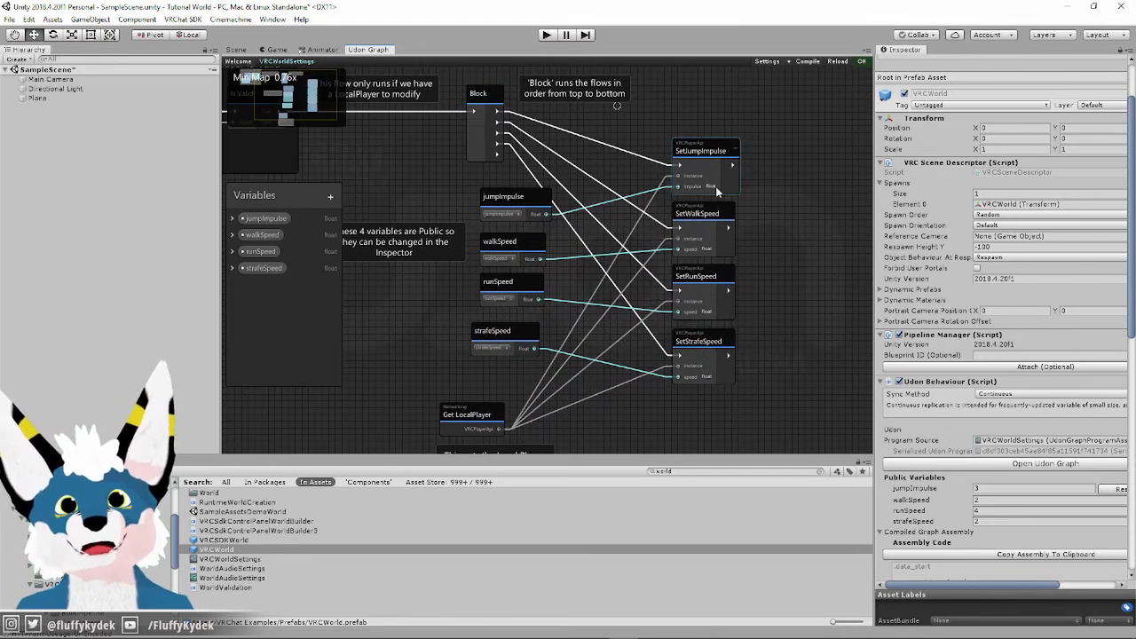
mouse_move(792, 323)
middle_mouse_down()
mouse_move(795, 272)
mouse_move(808, 307)
middle_mouse_up()
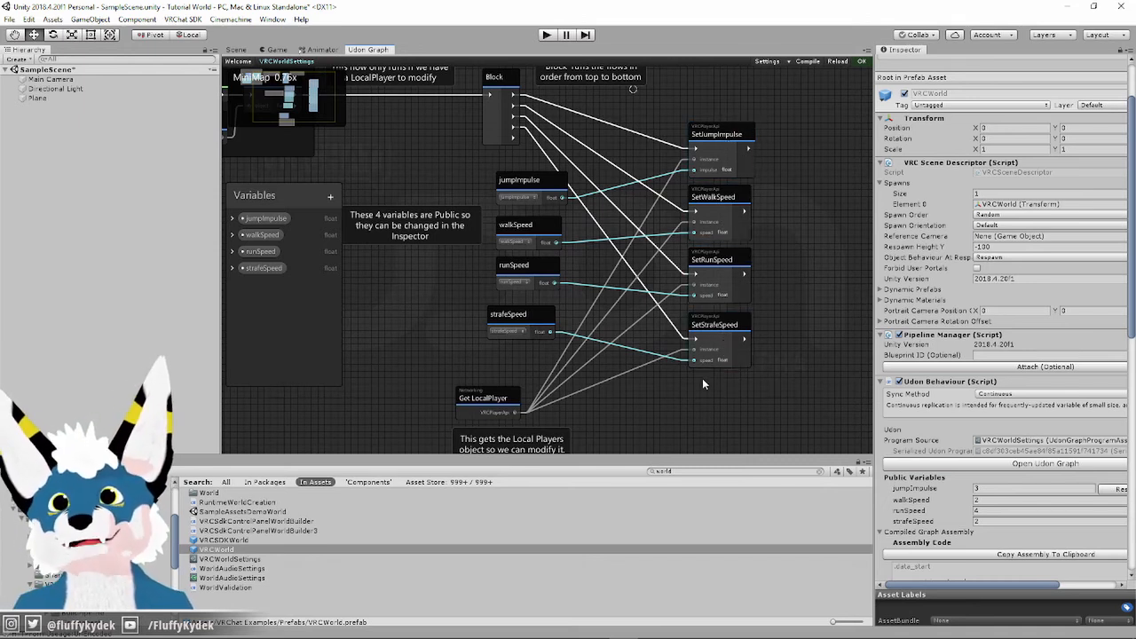
middle_click_drag(660, 392, 676, 334)
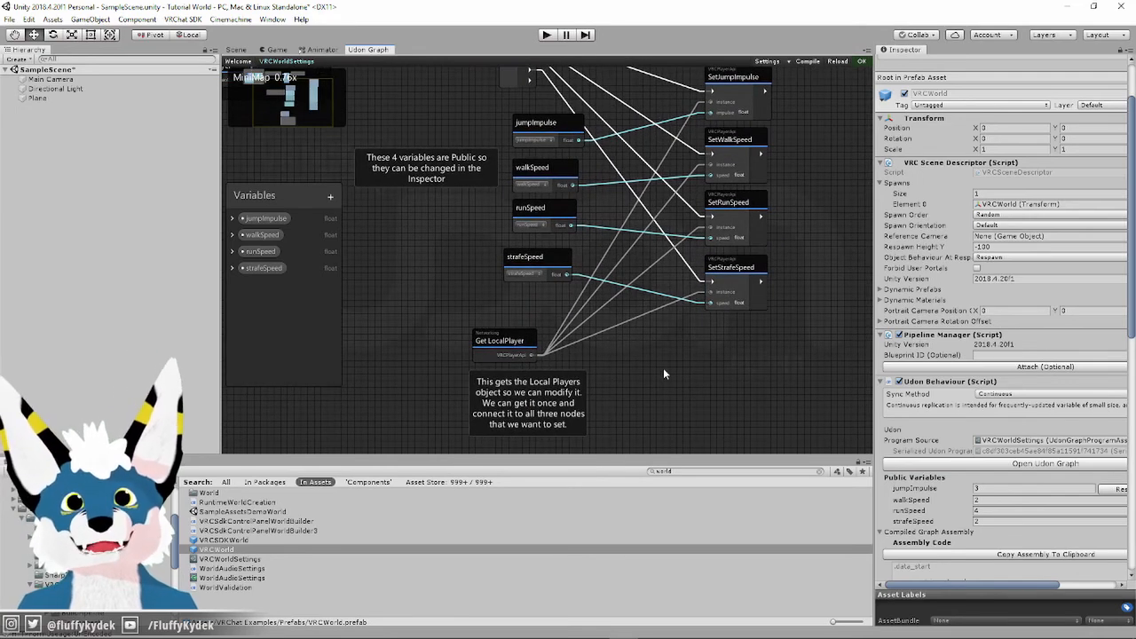
scroll(663, 367, "down", 6)
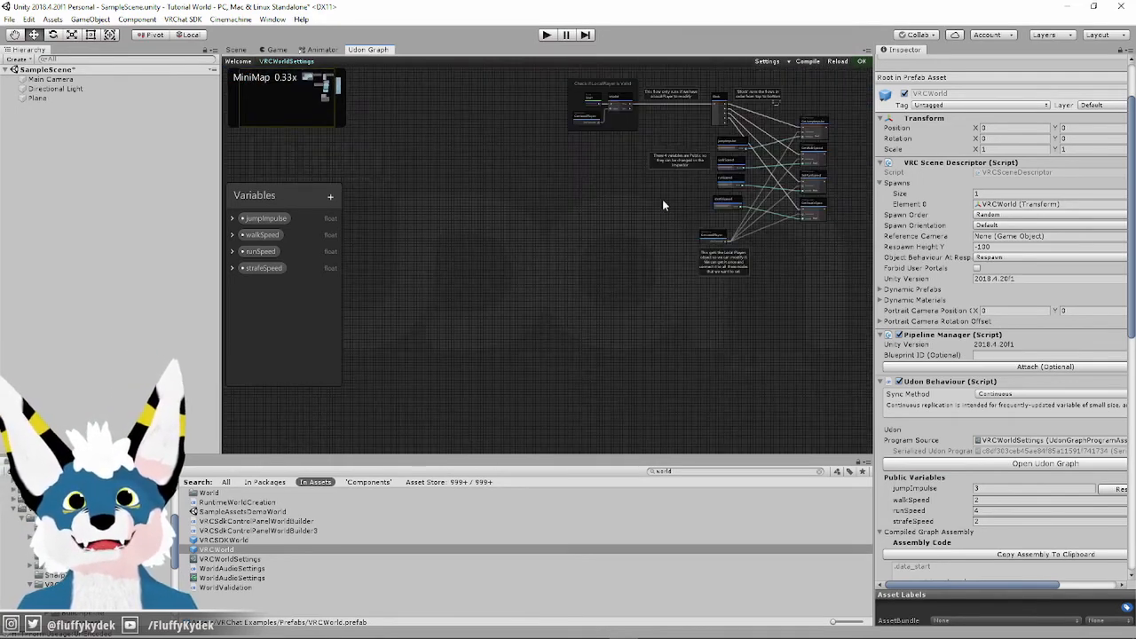
middle_click_drag(657, 188, 537, 306)
scroll(667, 233, "up", 3)
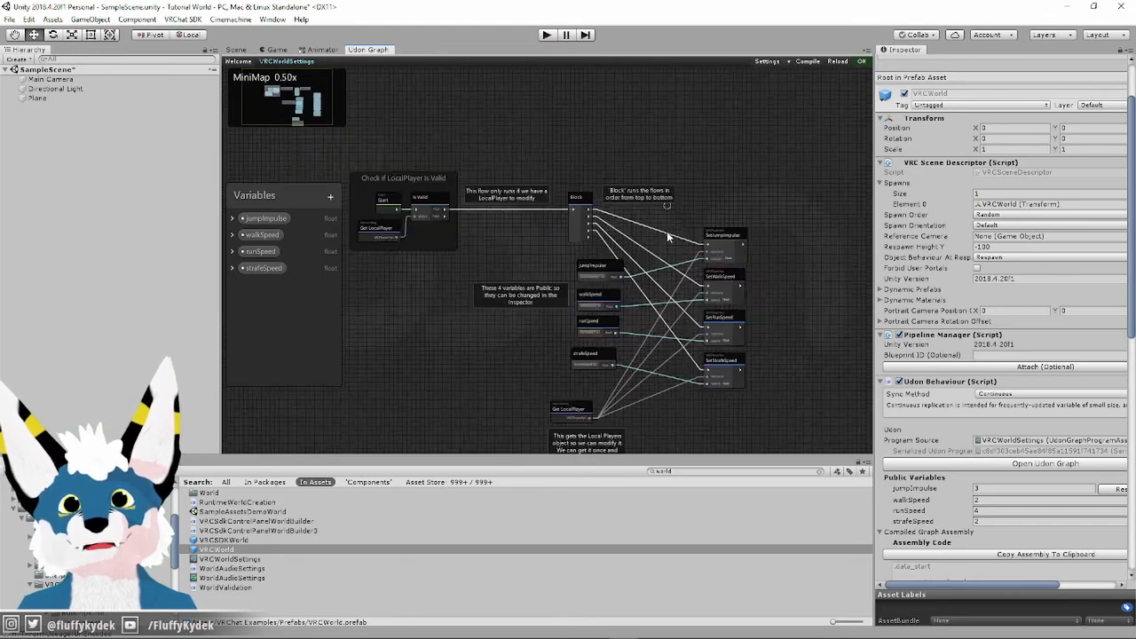
scroll(661, 266, "up", 2)
middle_click_drag(652, 428, 688, 373)
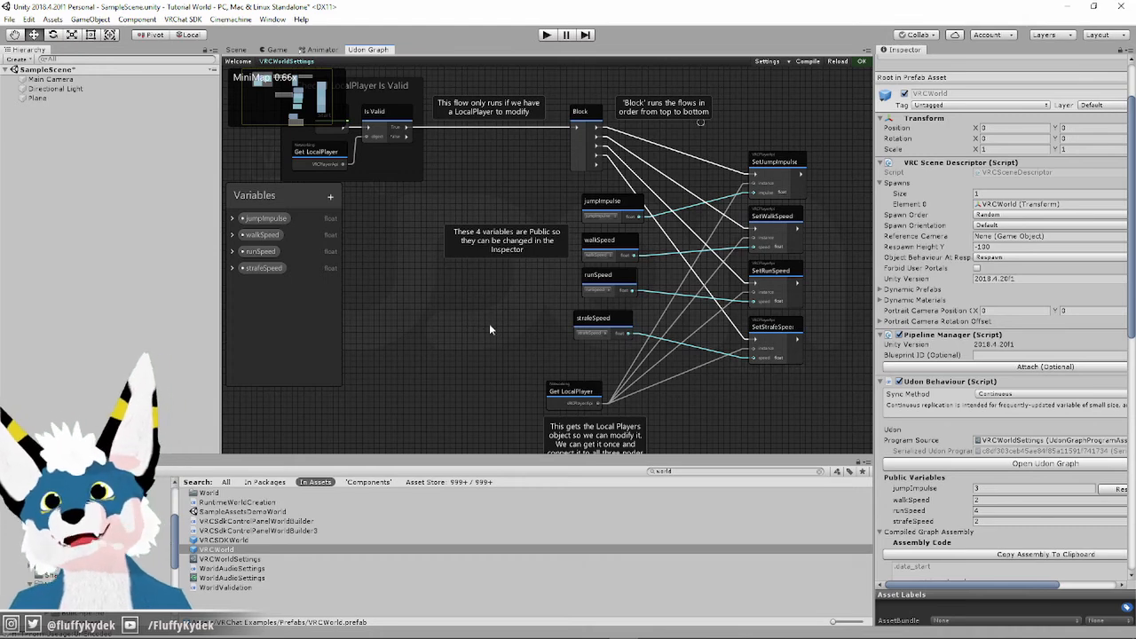
middle_click_drag(489, 324, 549, 327)
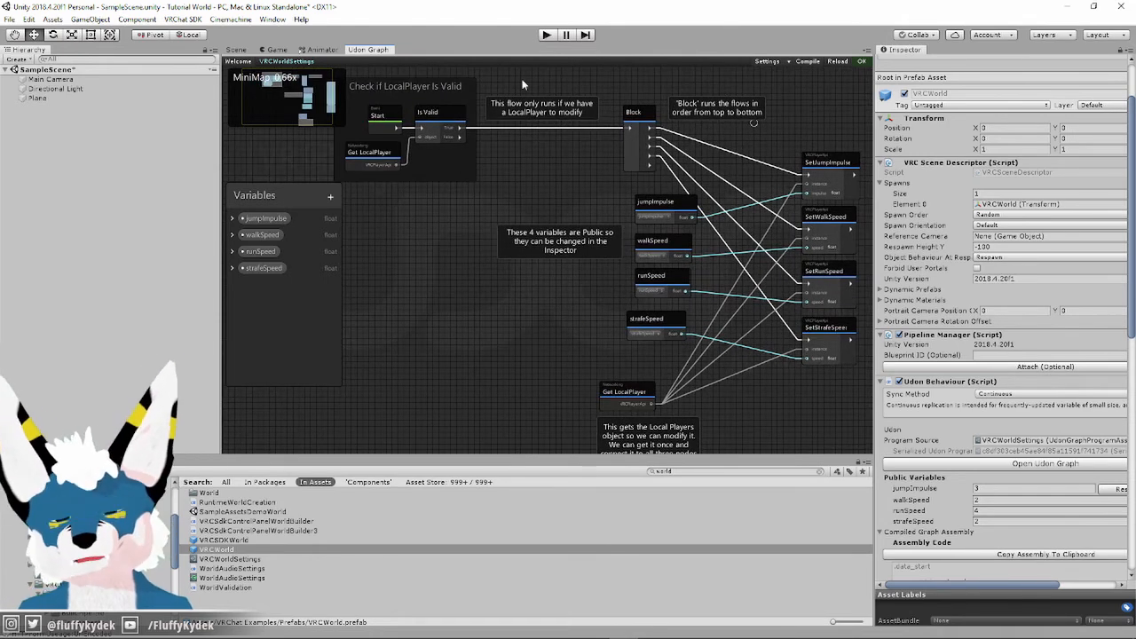
- Return to the Scene view and place the VRCWorld prefab on the floor plane
left_click(235, 49)
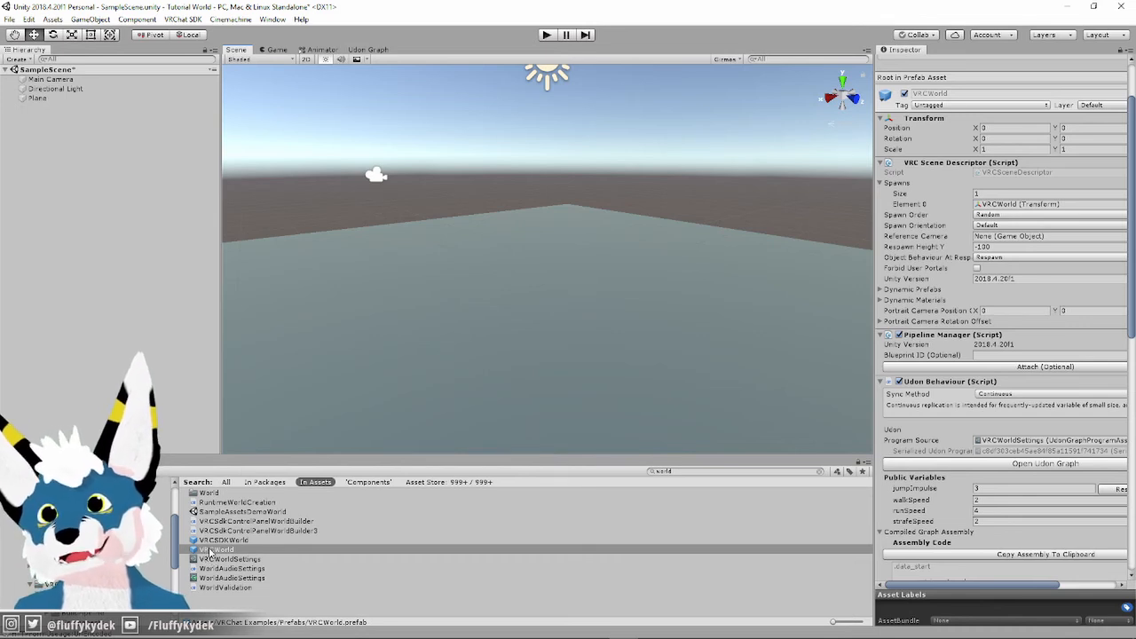
left_click_drag(211, 552, 536, 353)
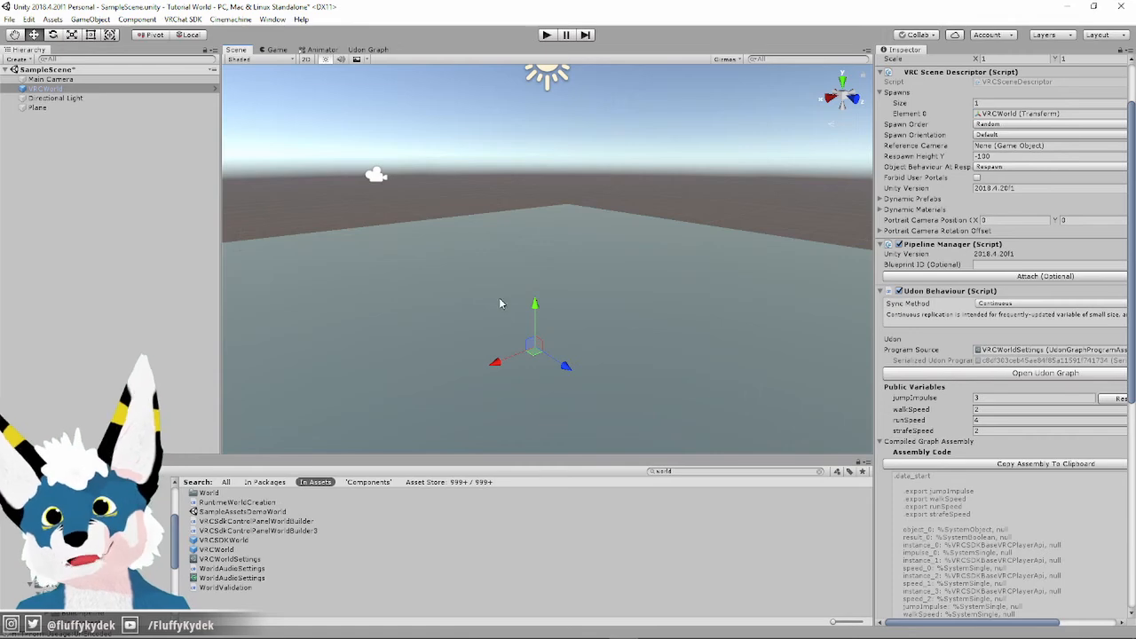
scroll(973, 202, "up", 3)
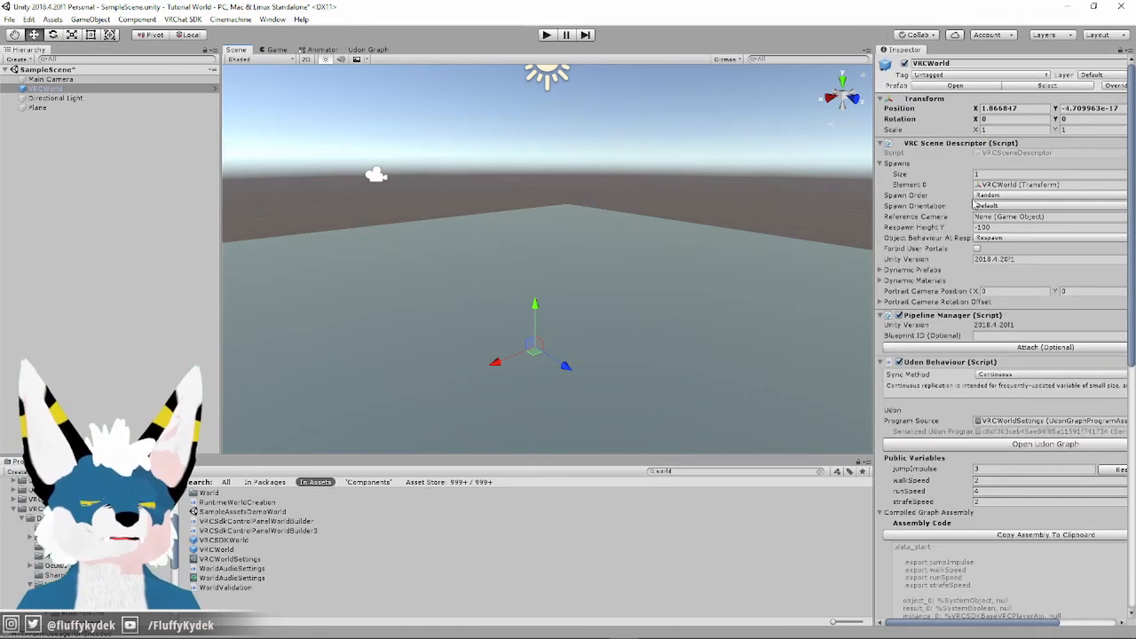
- Check the Plane's transform, then widen the Inspector and set the VRCWorld object's position to 0, 0, 0
left_click(39, 108)
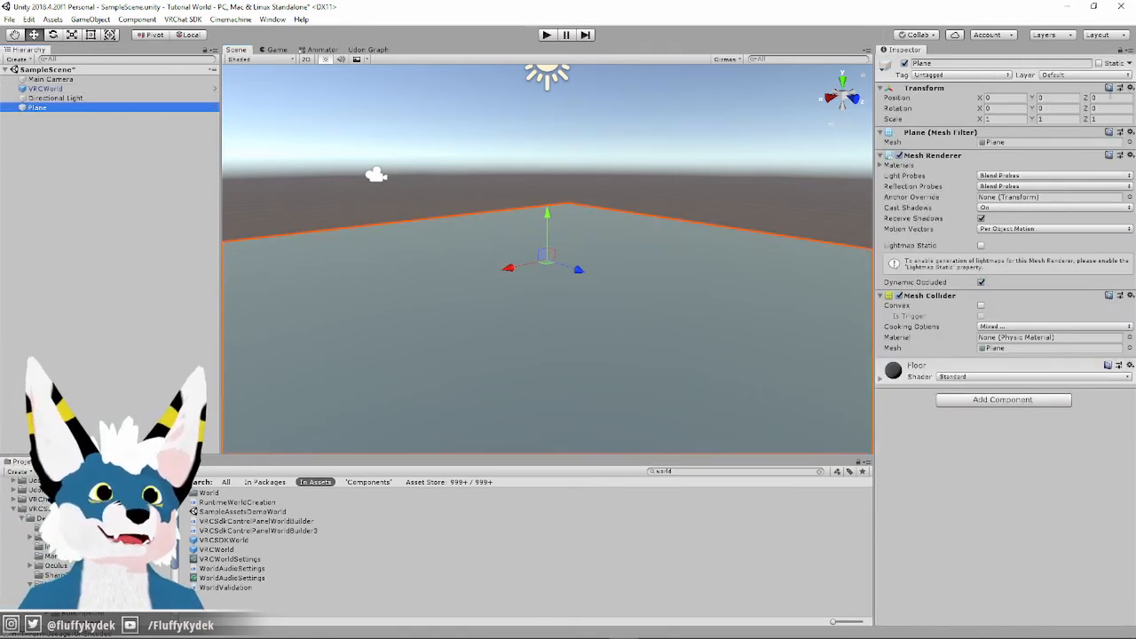
left_click(44, 89)
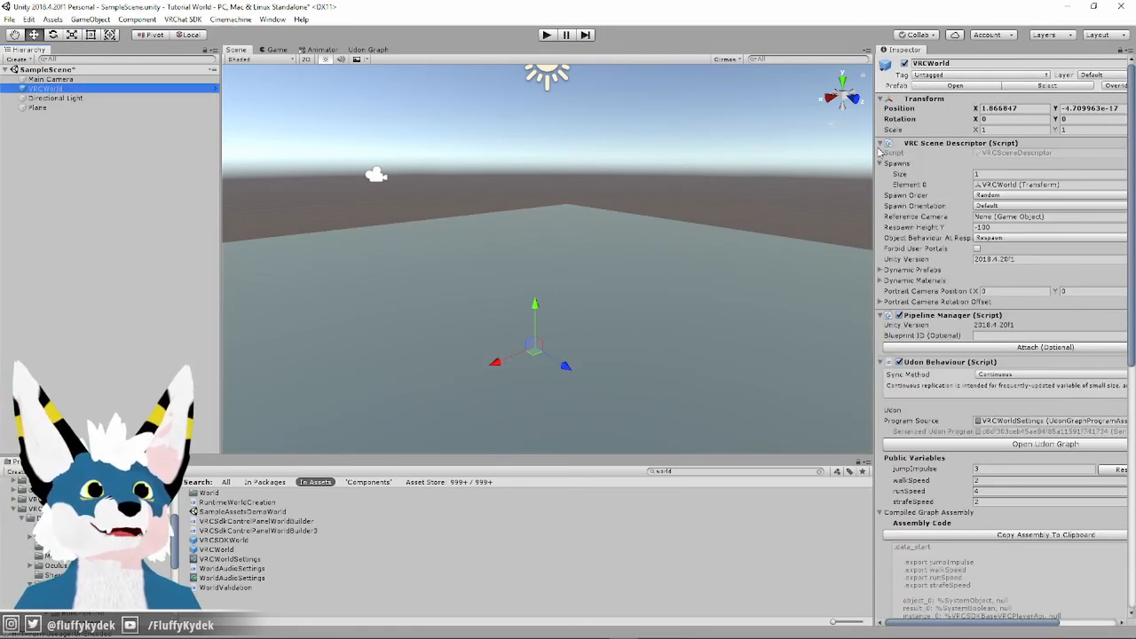
left_click_drag(876, 151, 733, 161)
left_click(944, 108)
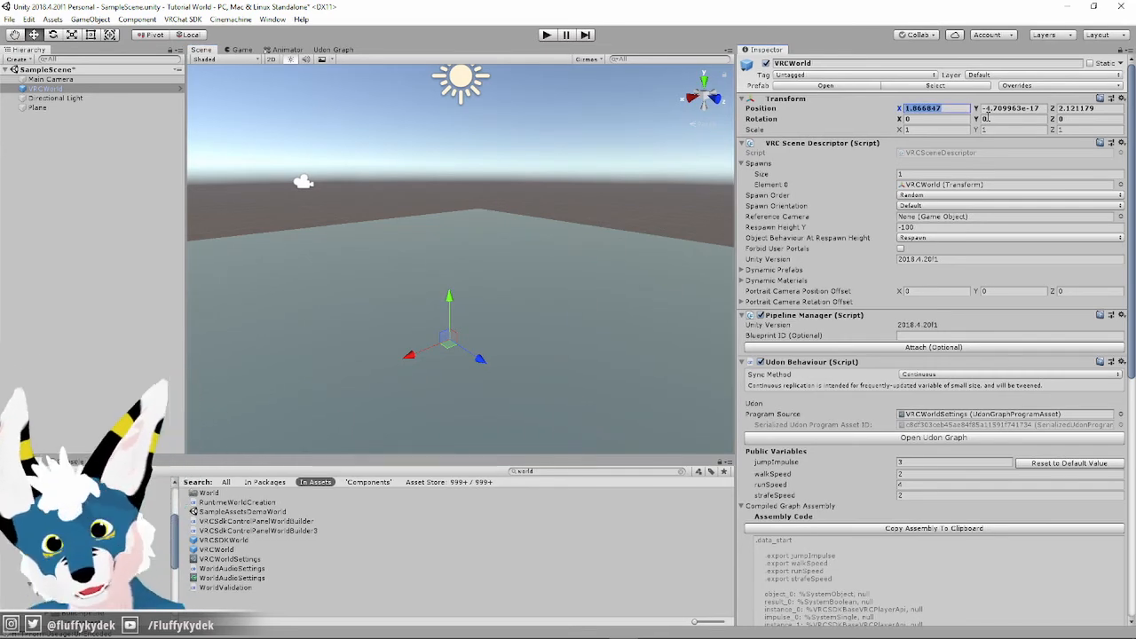
type("0")
key("Tab")
type("0")
key("Tab")
type("0")
key("Return")
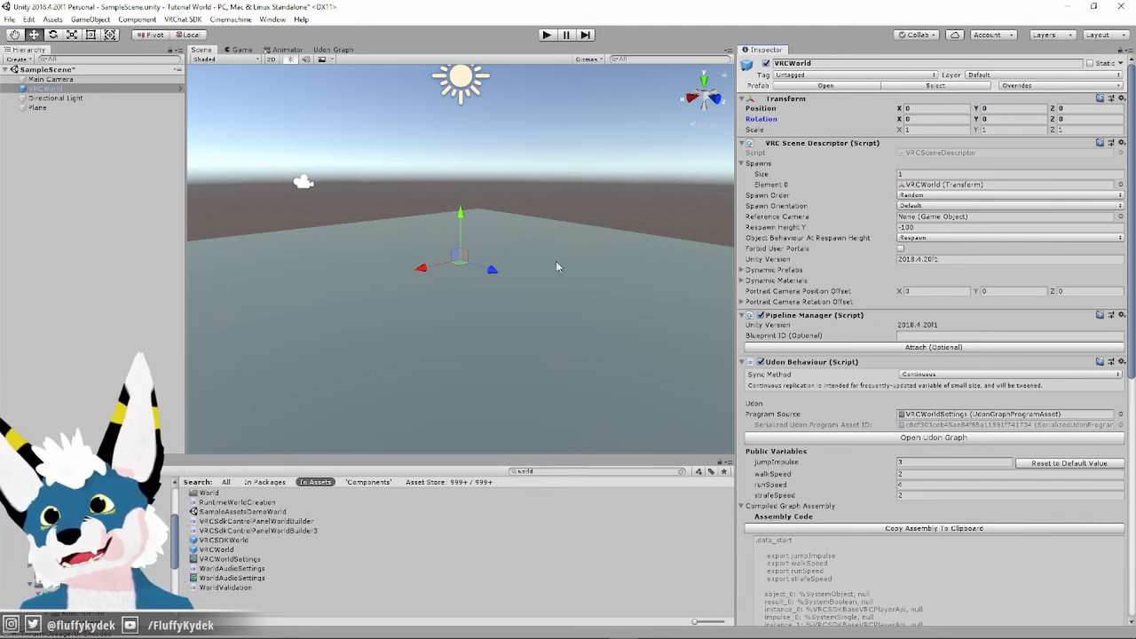
- Set the VRCWorld object's Y position to 0.001 and deselect it
left_click(990, 109)
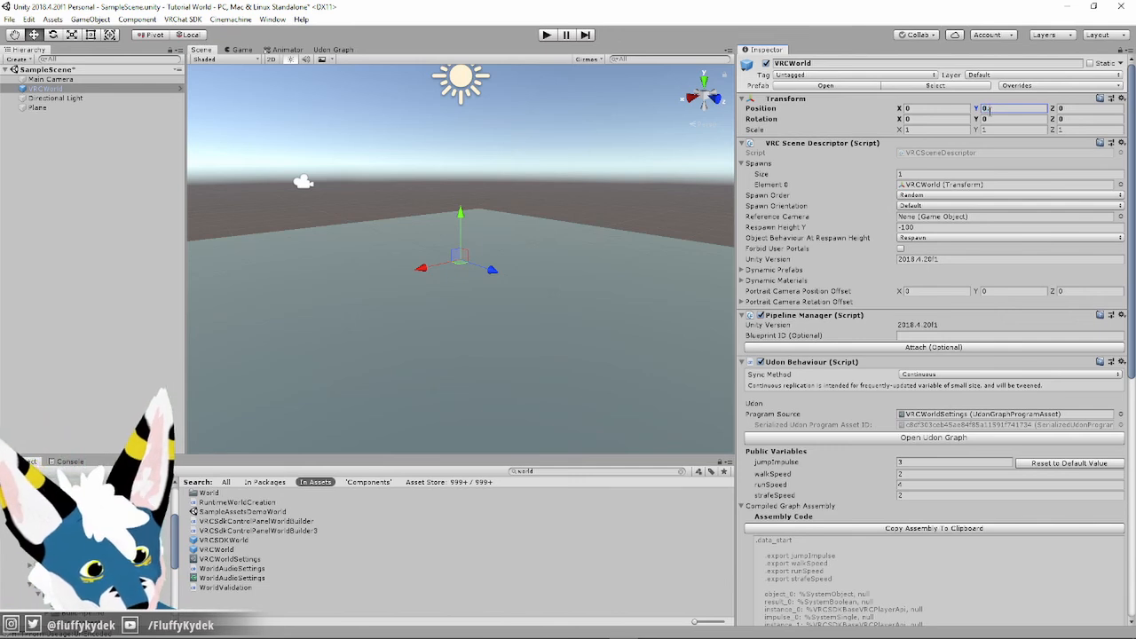
type("1")
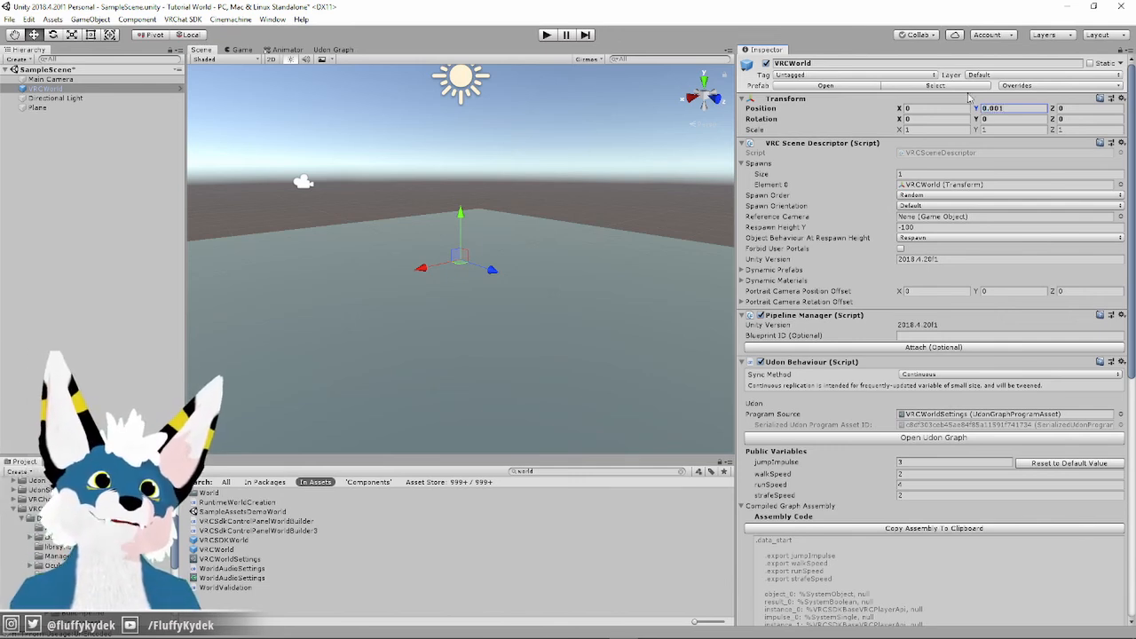
left_click(695, 173)
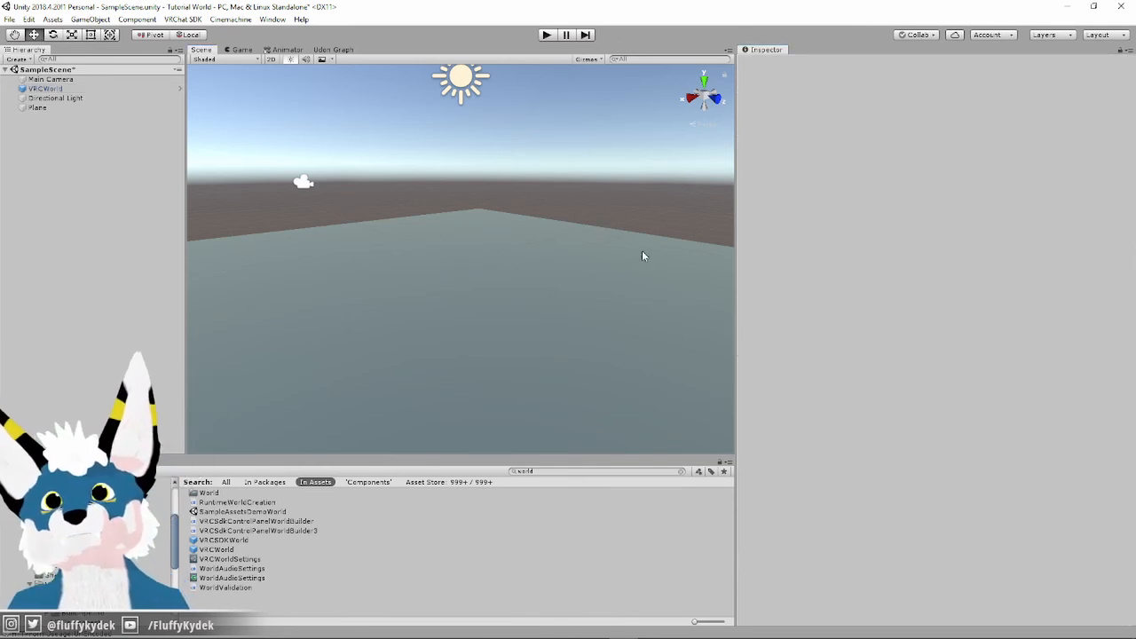
- Review the VRCWorld object's transform, scene descriptor and Udon settings in the Inspector, and clear the selection
left_click(53, 98)
left_click(44, 89)
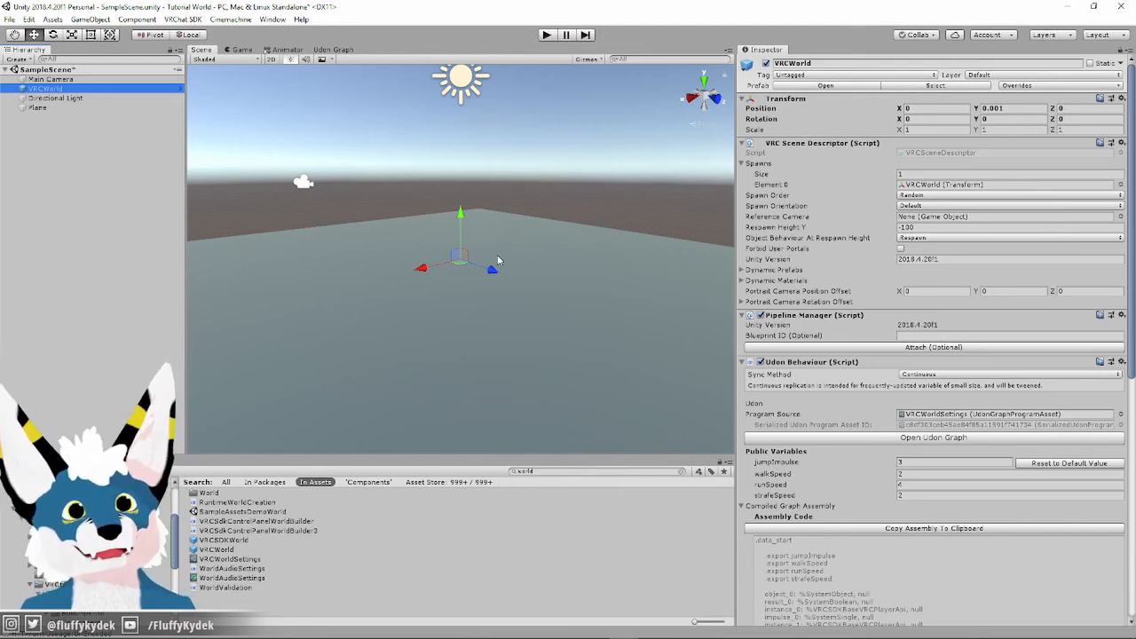
left_click(657, 156)
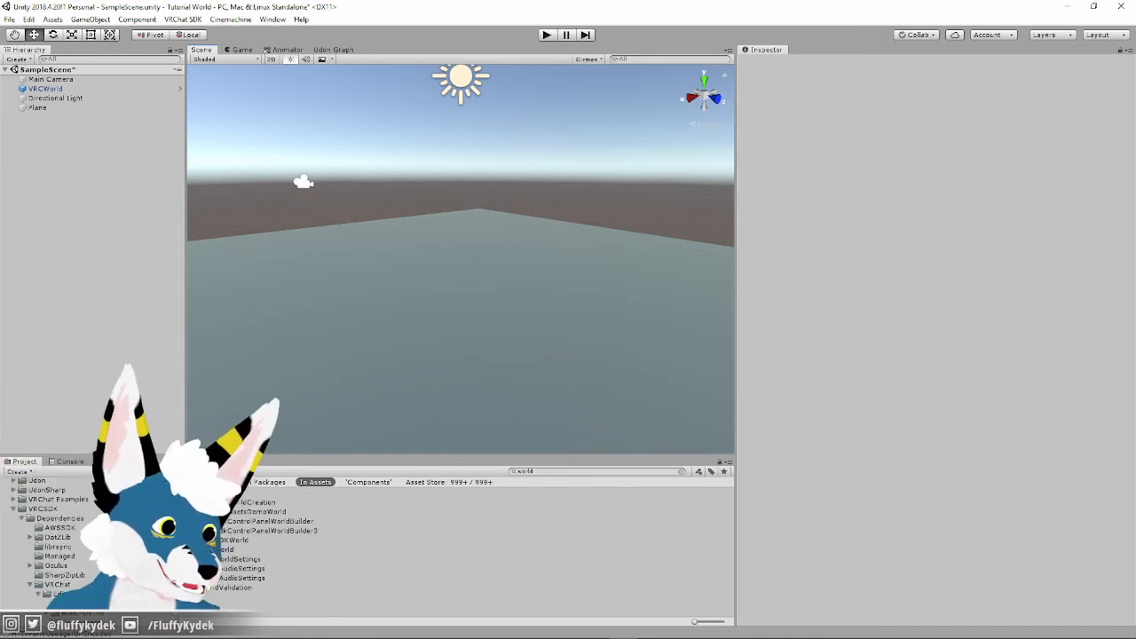
- Build and launch a local test of the world with 1 client in forced non-VR mode, and walk around the floor plane
left_click_drag(1135, 284, 875, 113)
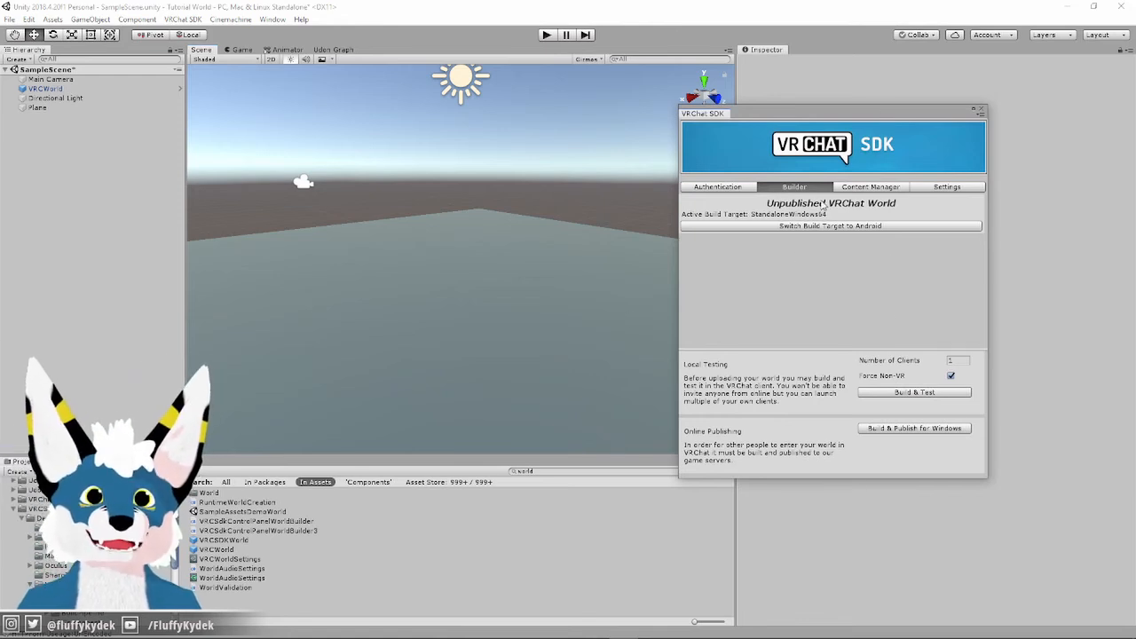
left_click(912, 393)
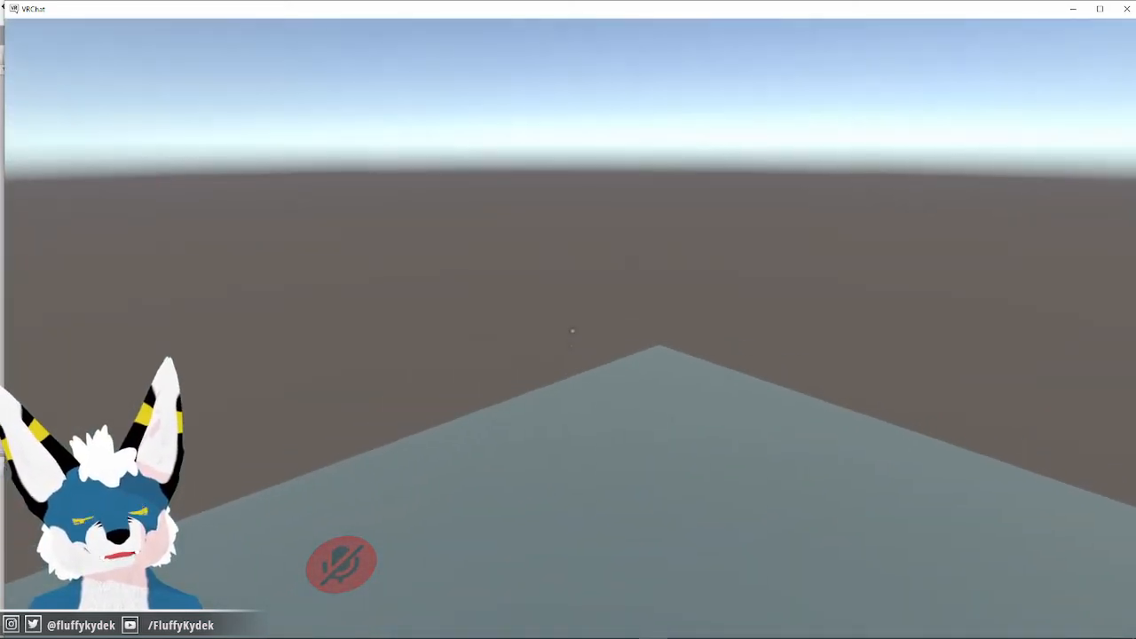
key("w")
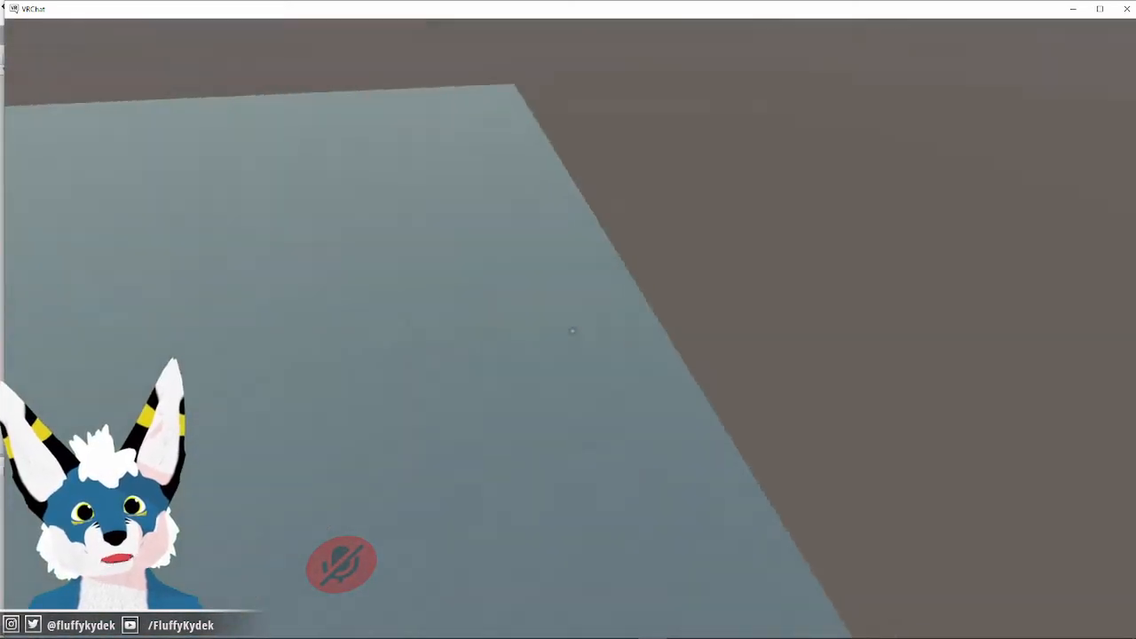
key("w")
key("w")
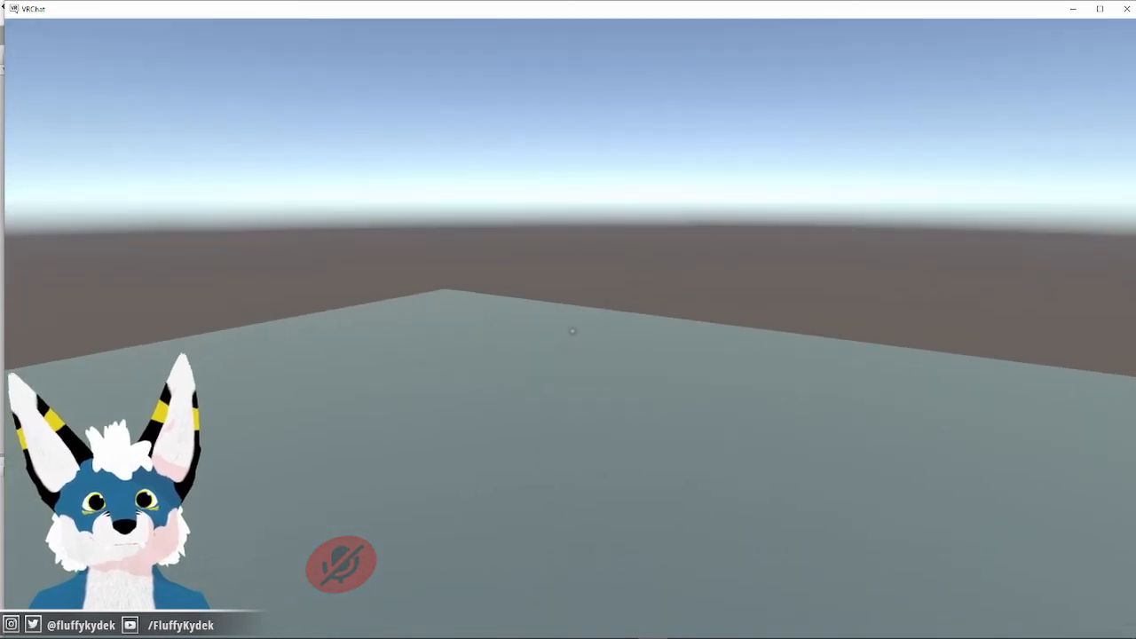
key("w")
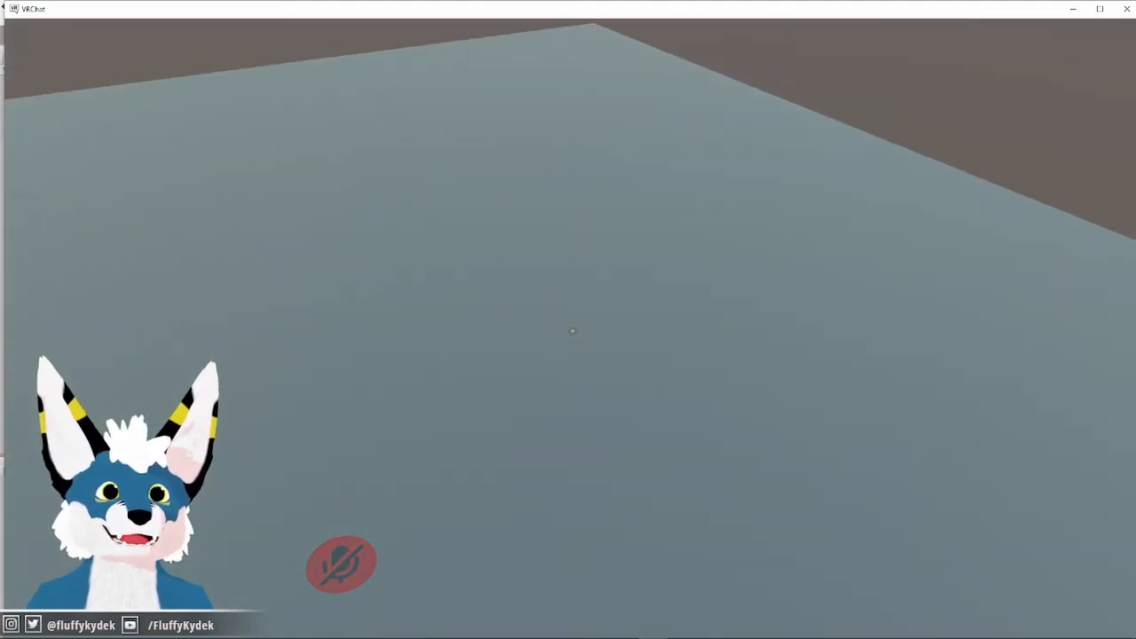
- Look through the avatar options in the radial menu and the quick menu in the VRChat test client, and close the client
key("r")
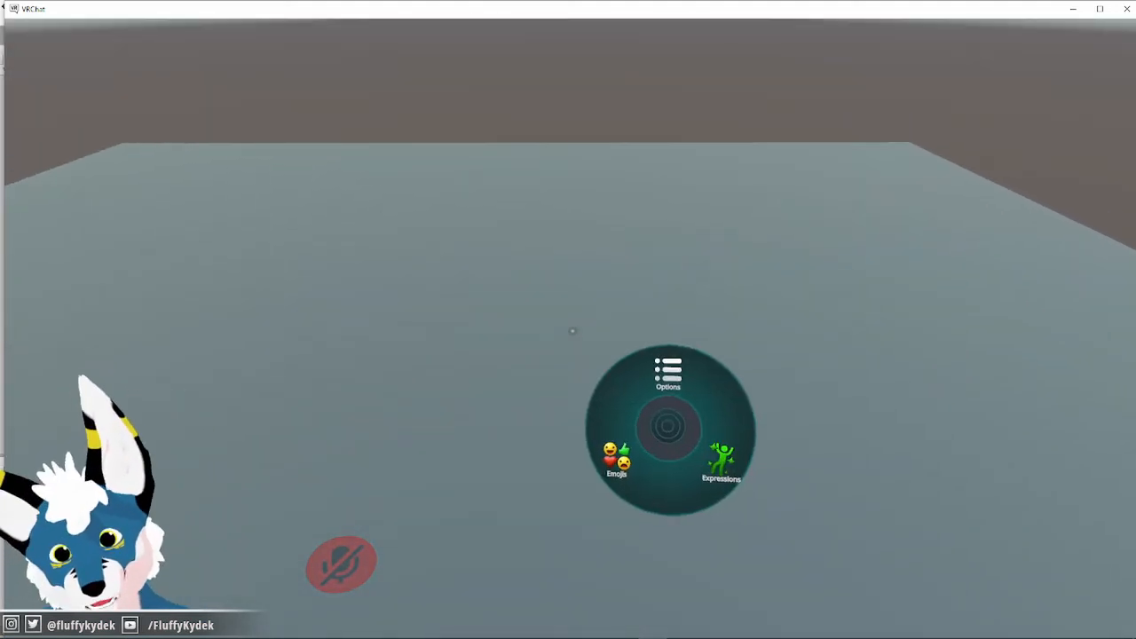
left_click(667, 372)
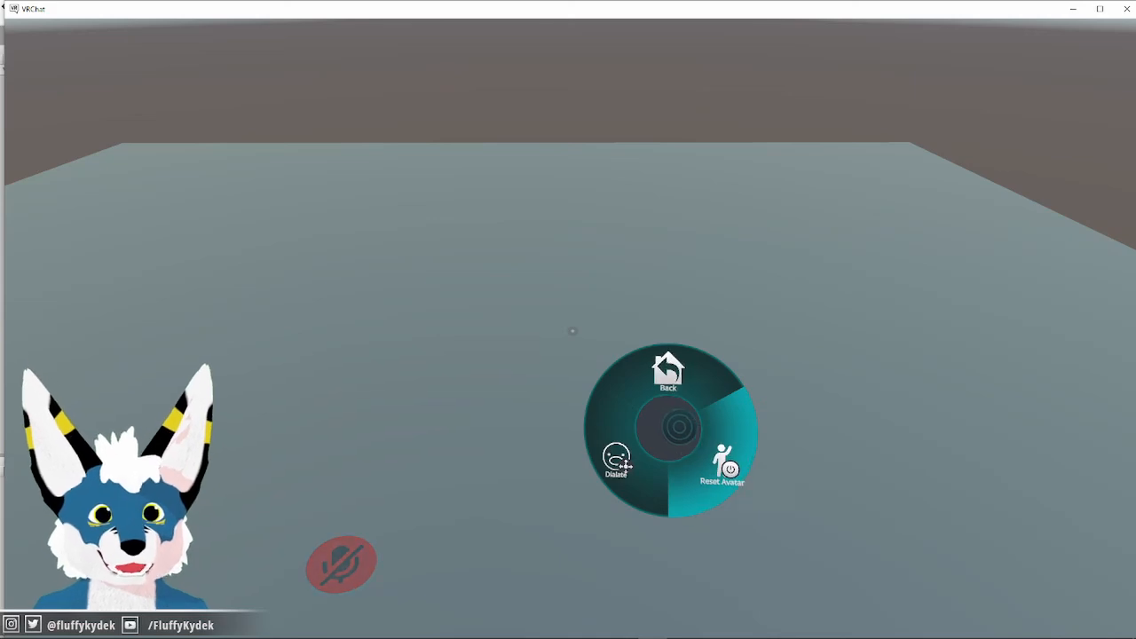
key("r")
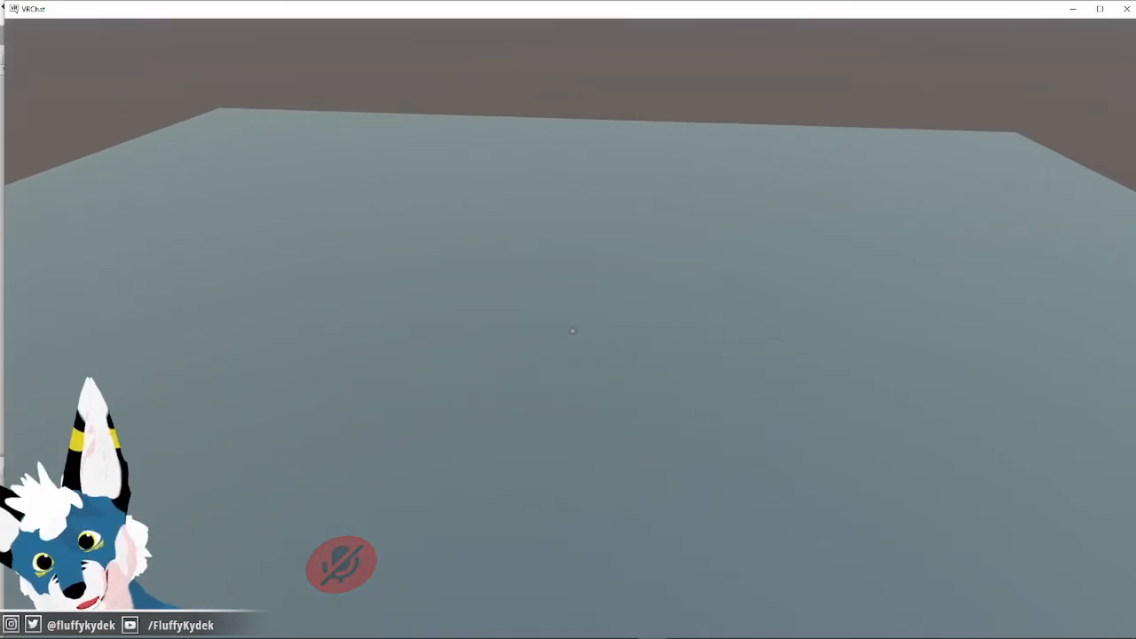
key("Escape")
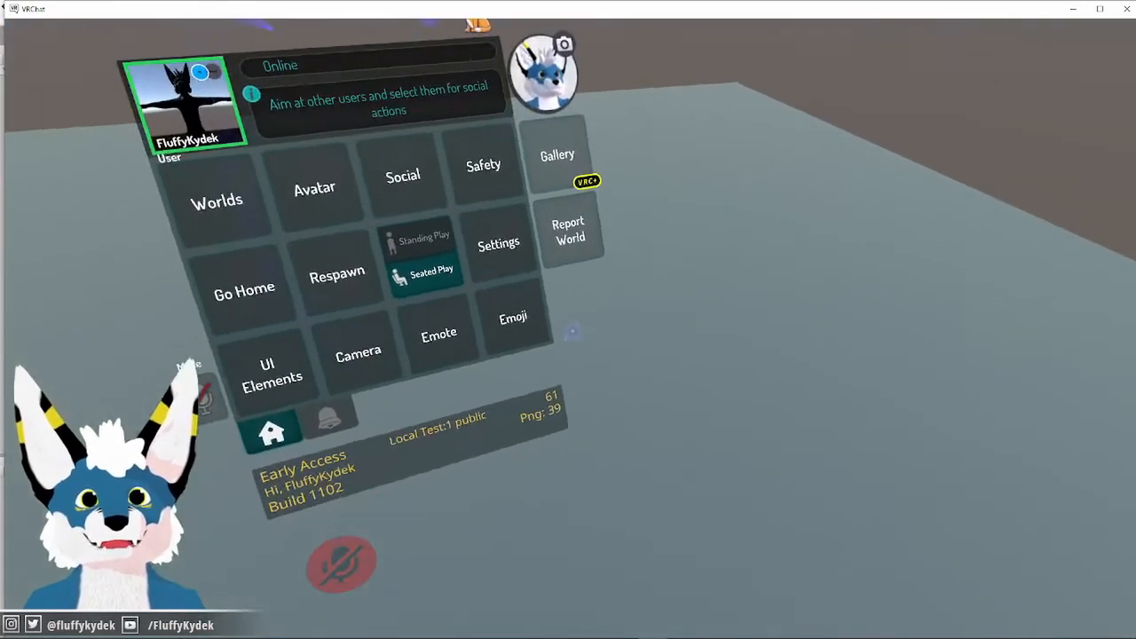
key("Escape")
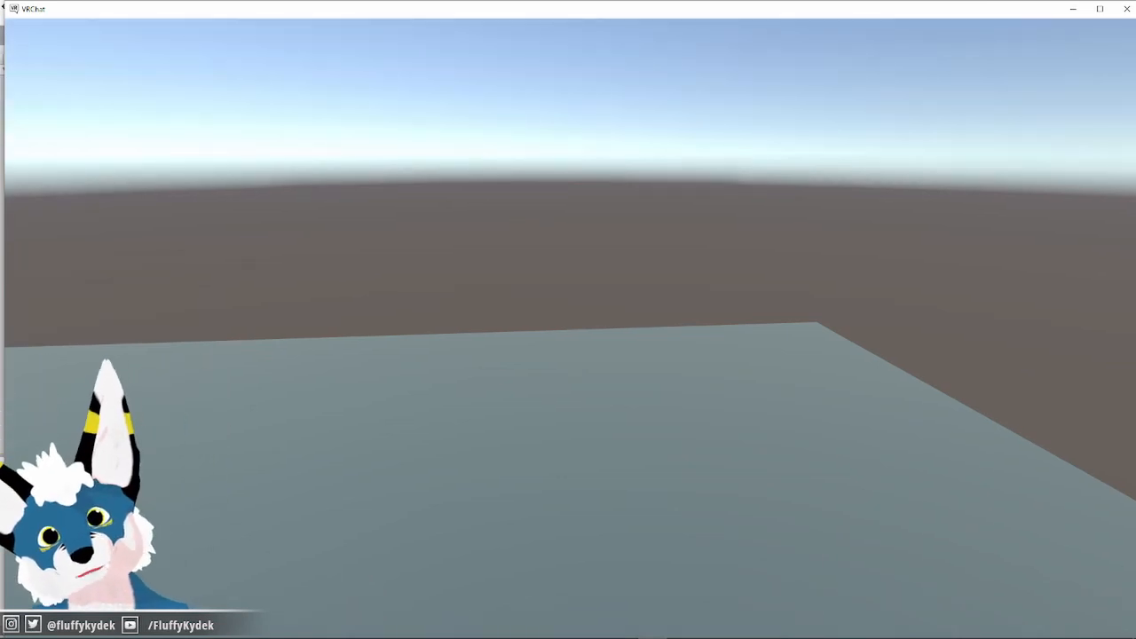
key("alt+F4")
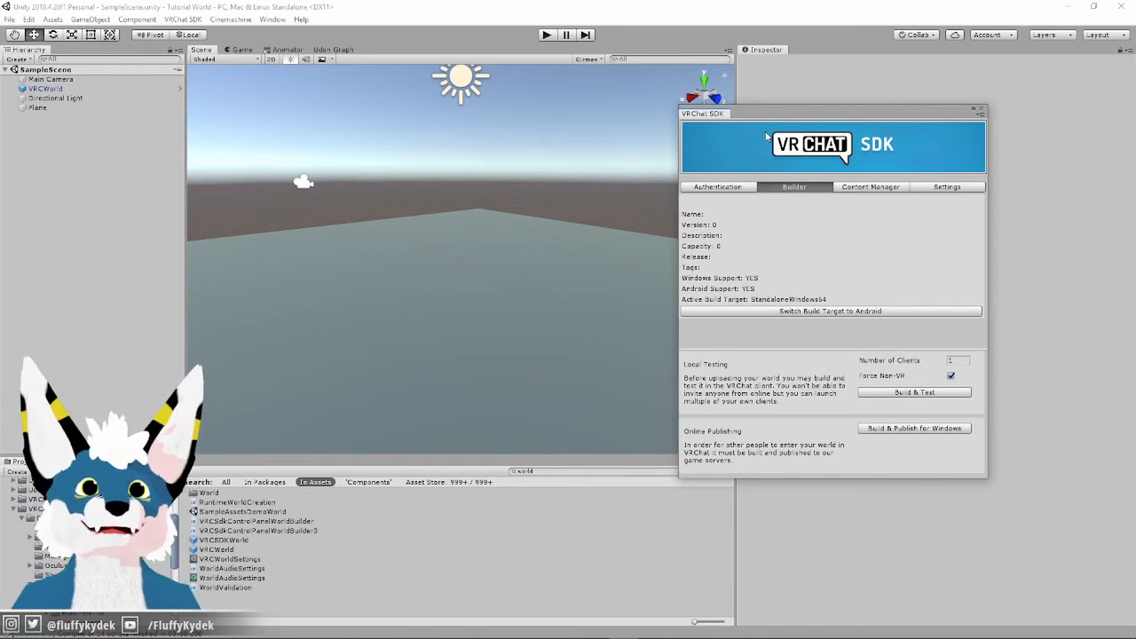
- Move the VRChat SDK window off the Scene view and leave no scene object selected
left_click_drag(755, 118, 870, 89)
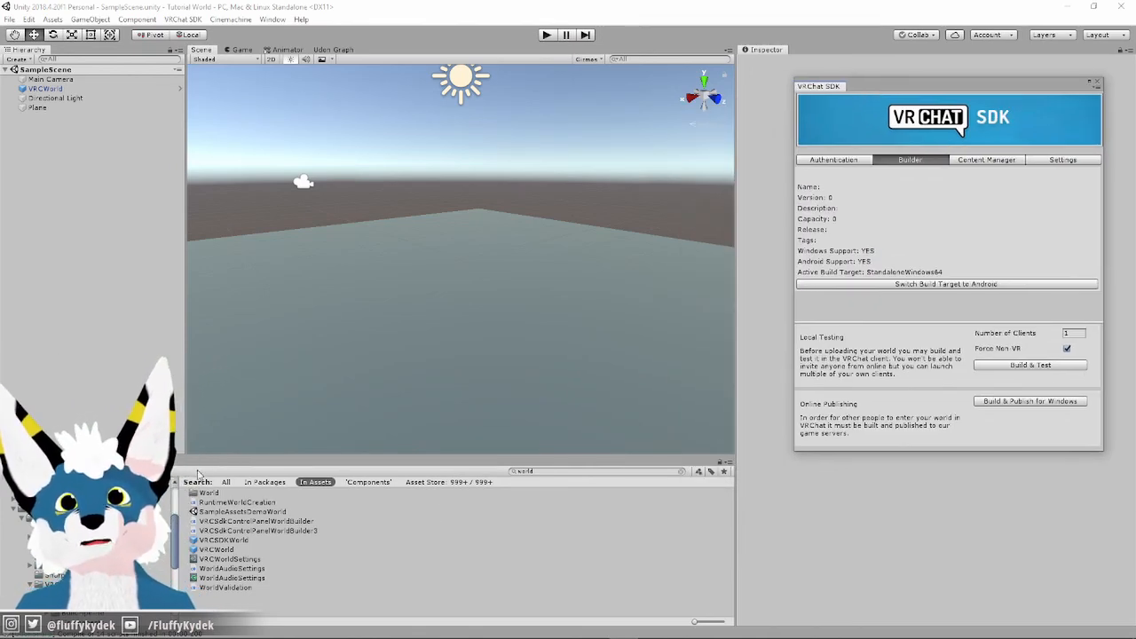
left_click(350, 303)
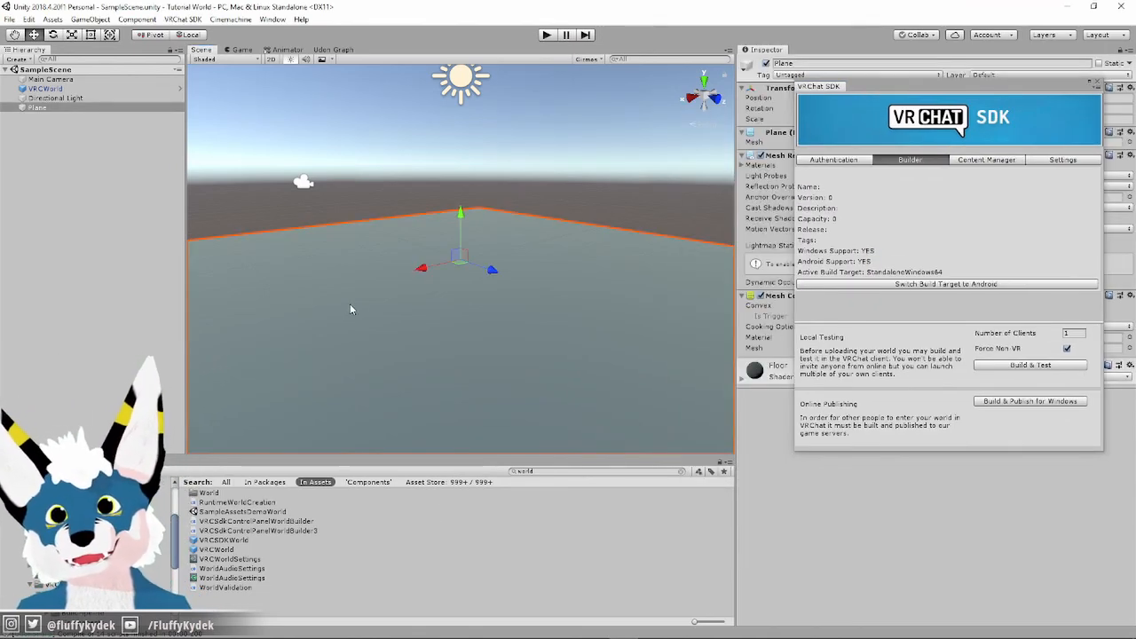
left_click(437, 183)
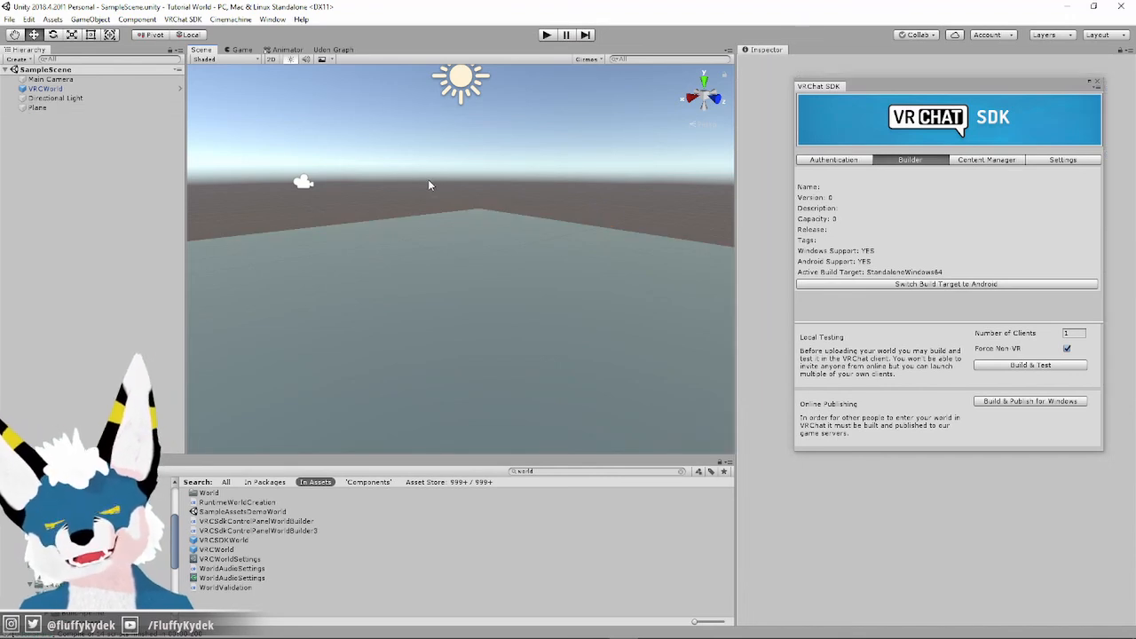